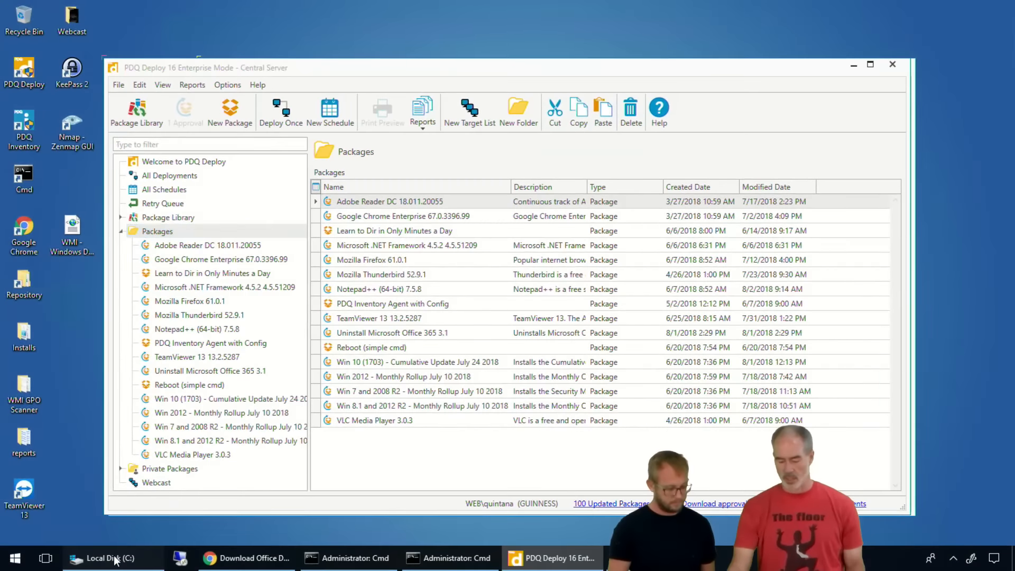
Switch to the File Explorer window on the C: drive and examine the O365 folder's properties for sharing options.
click(106, 558)
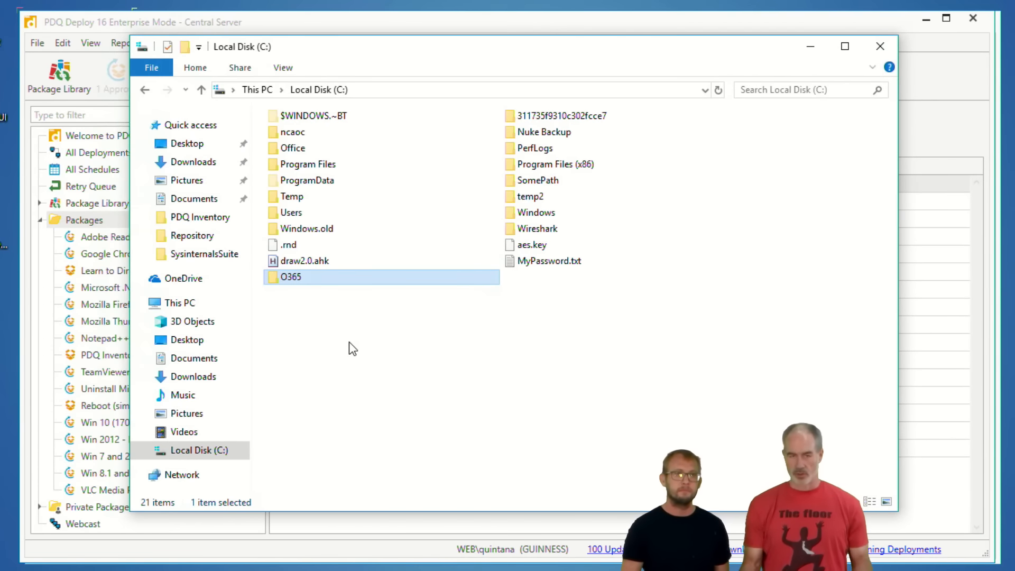
right_click(290, 288)
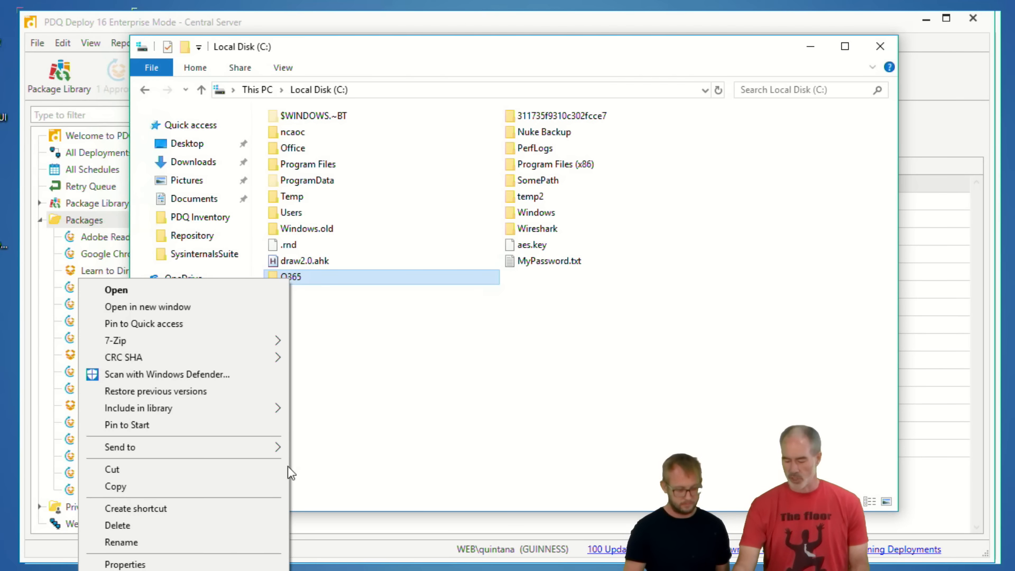
click(193, 565)
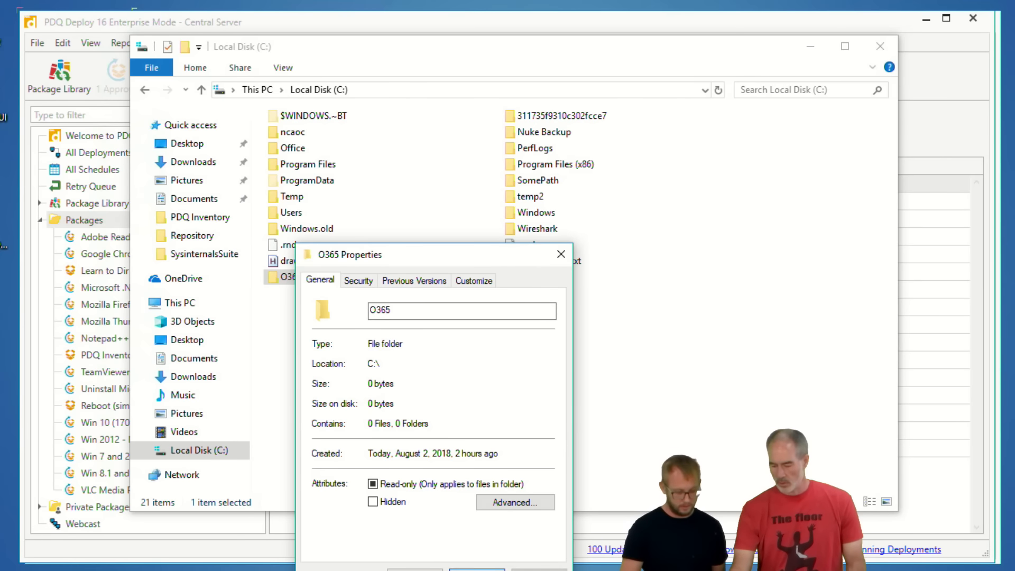
click(477, 568)
right_click(286, 287)
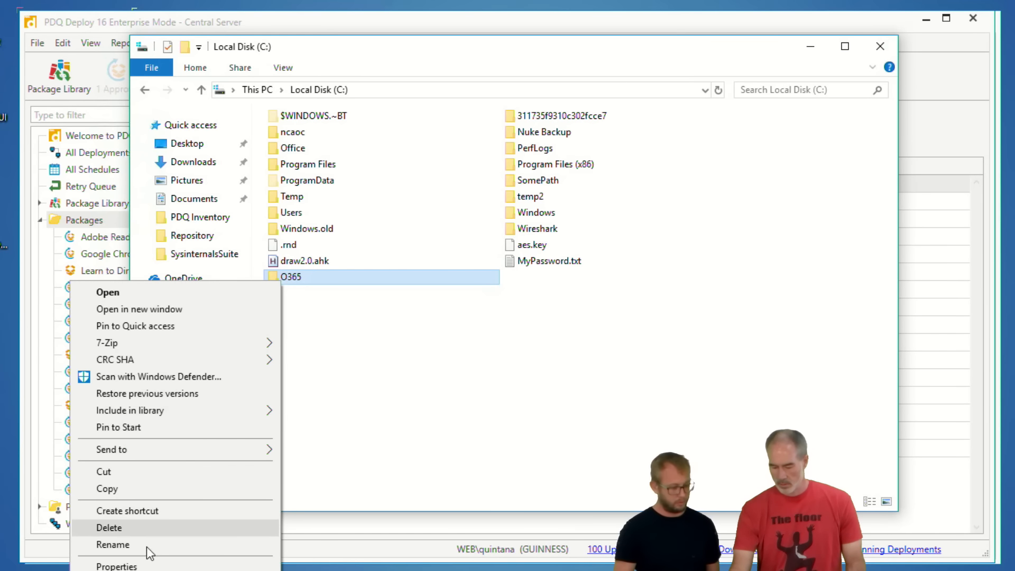
click(148, 565)
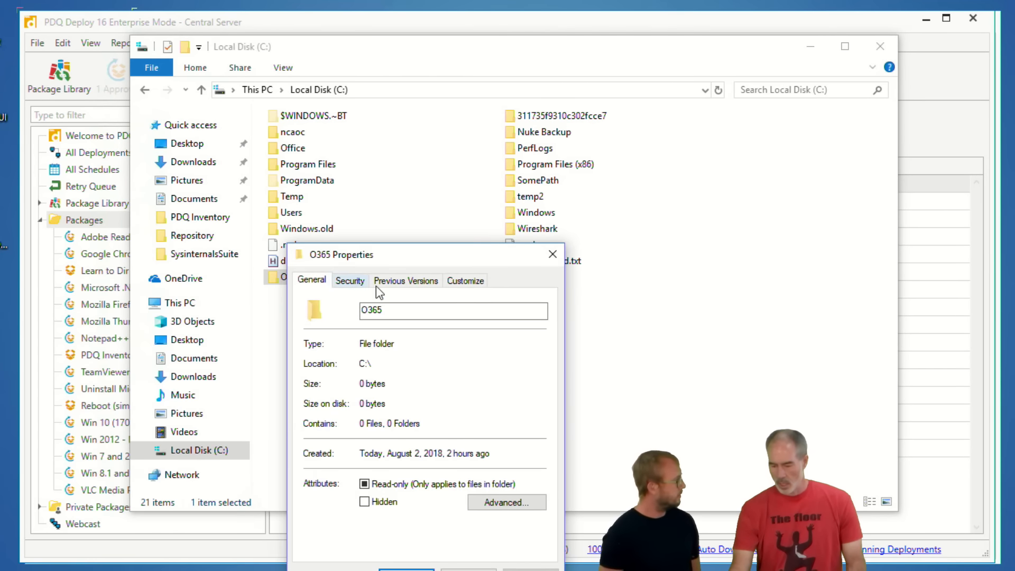
drag(517, 252, 669, 116)
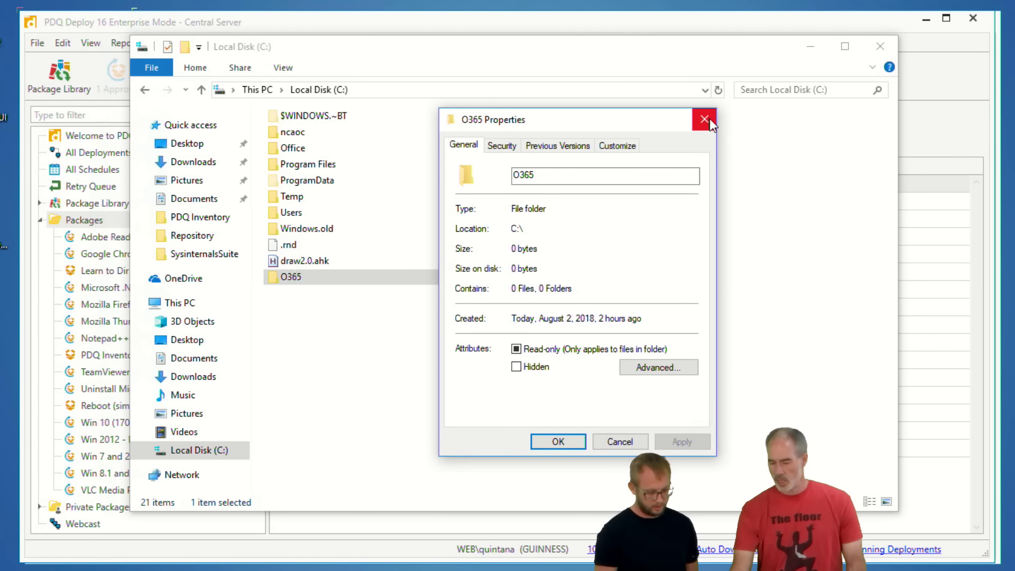
click(709, 119)
right_click(306, 281)
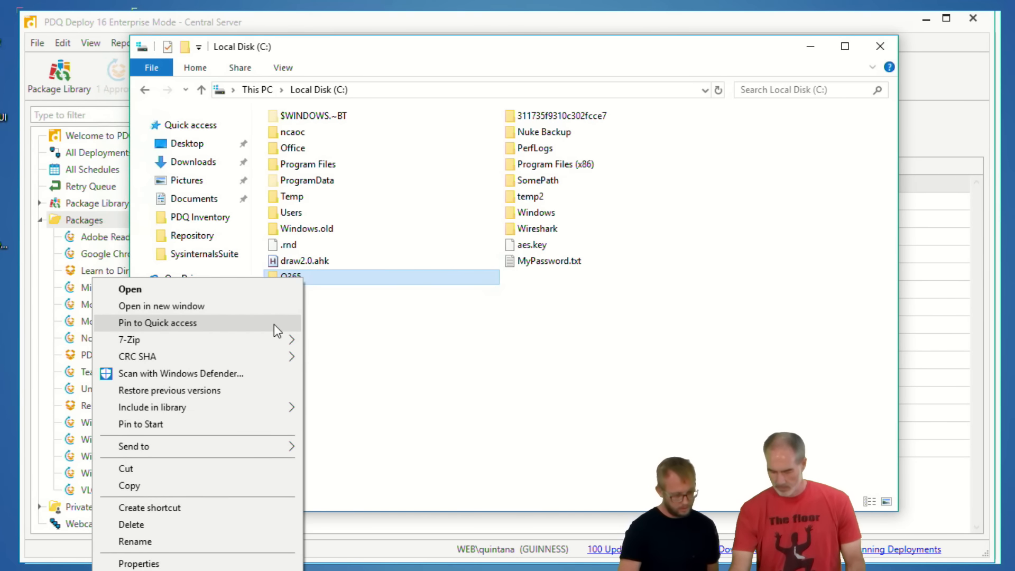
click(203, 564)
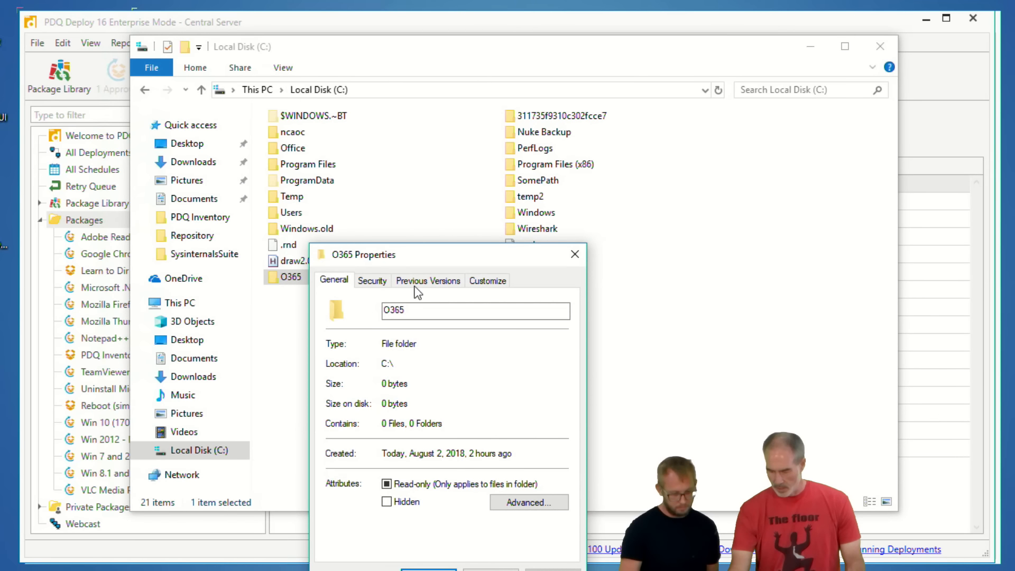
click(574, 254)
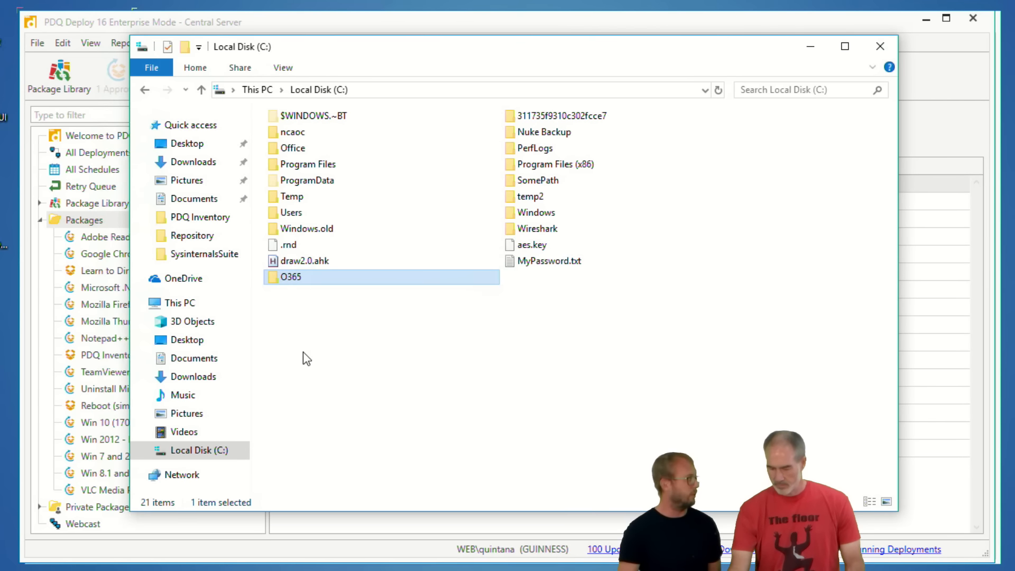
Create a new folder named O3652 in the root of the C: drive.
right_click(303, 357)
mouse_move(261, 471)
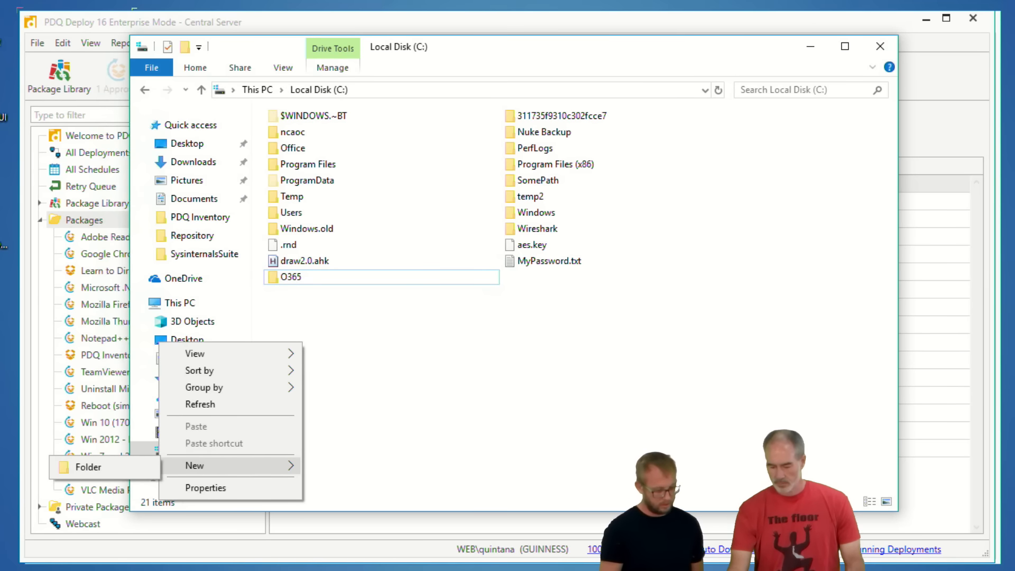
click(77, 465)
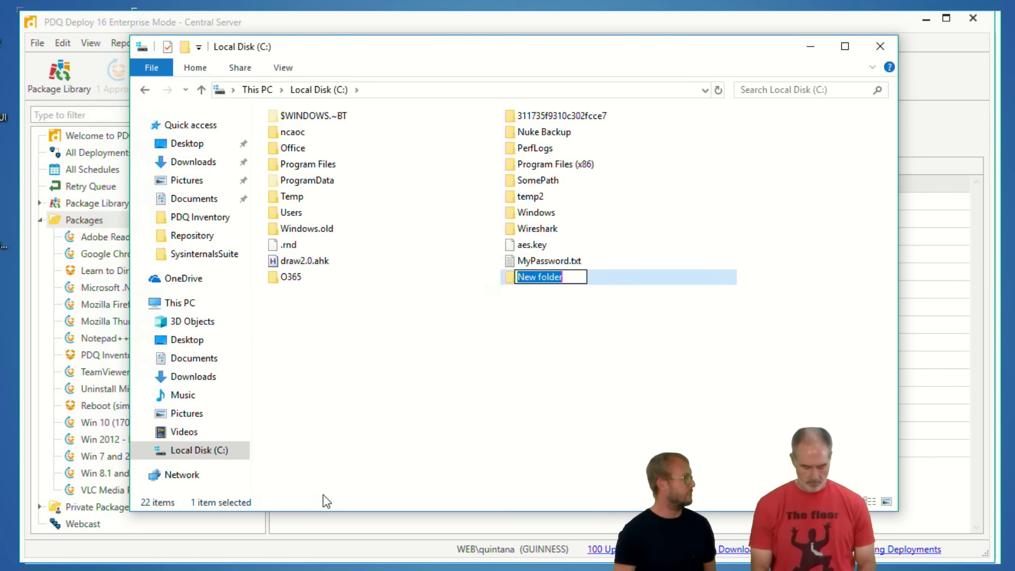
text(O3652)
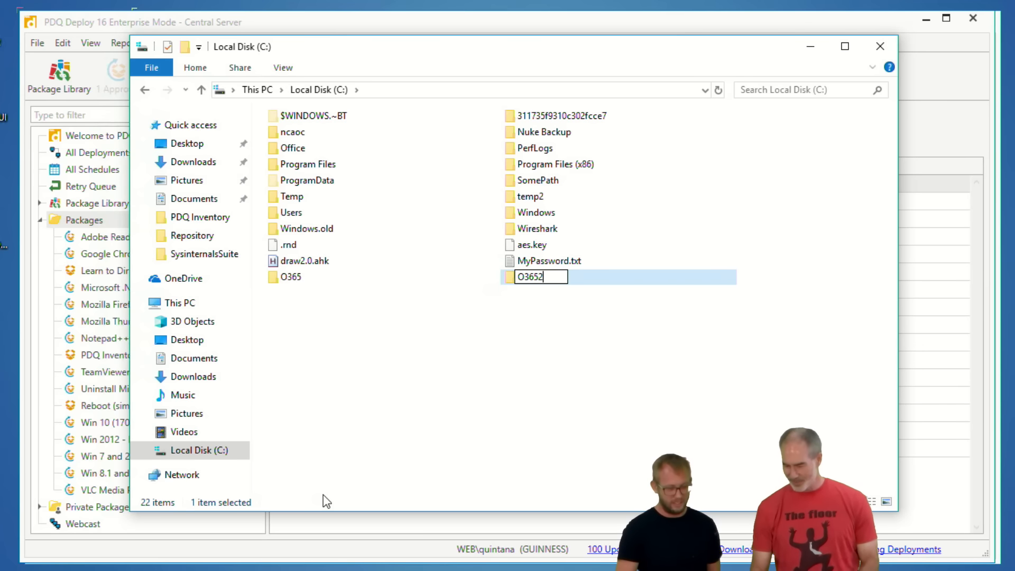
key(Return)
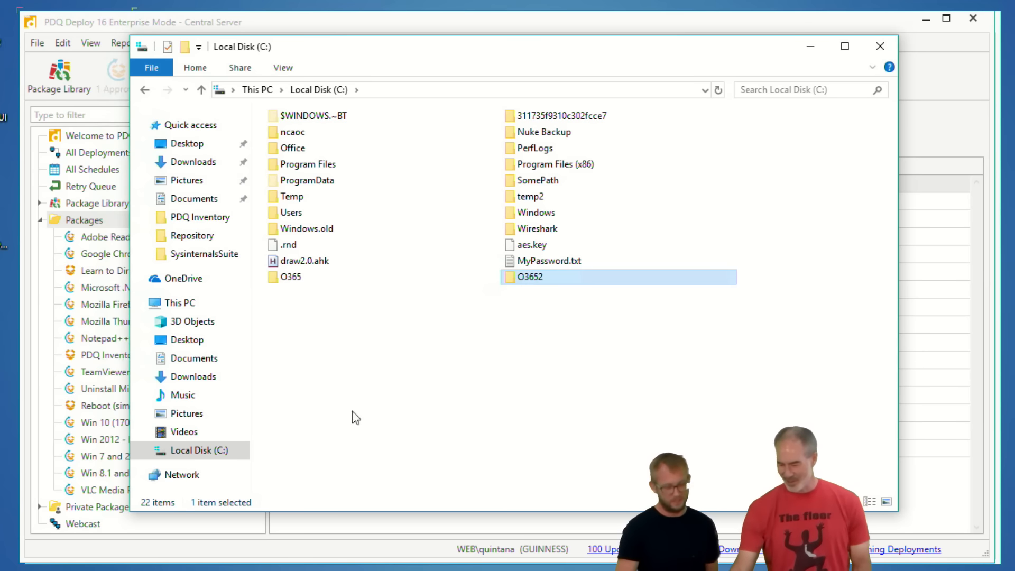
Examine the properties of the O3652 folder for sharing options.
right_click(534, 282)
click(506, 568)
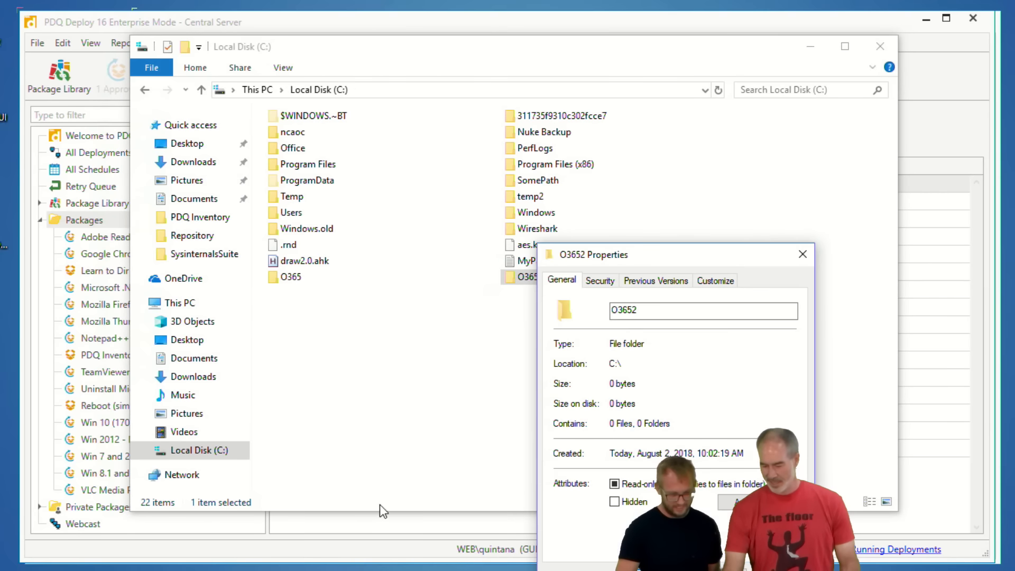
click(799, 255)
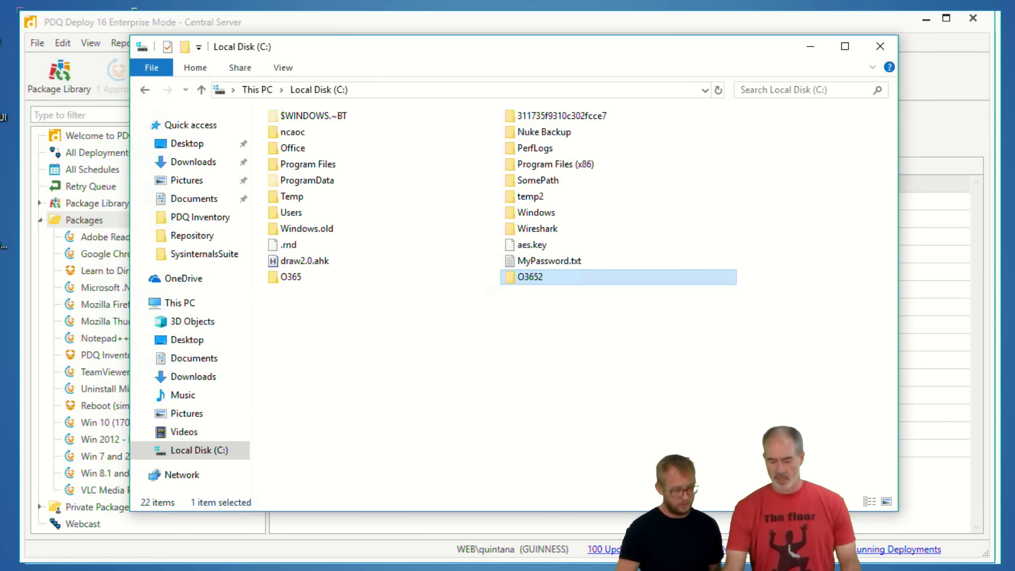
Create a new folder named O365 on the desktop.
right_click(0, 295)
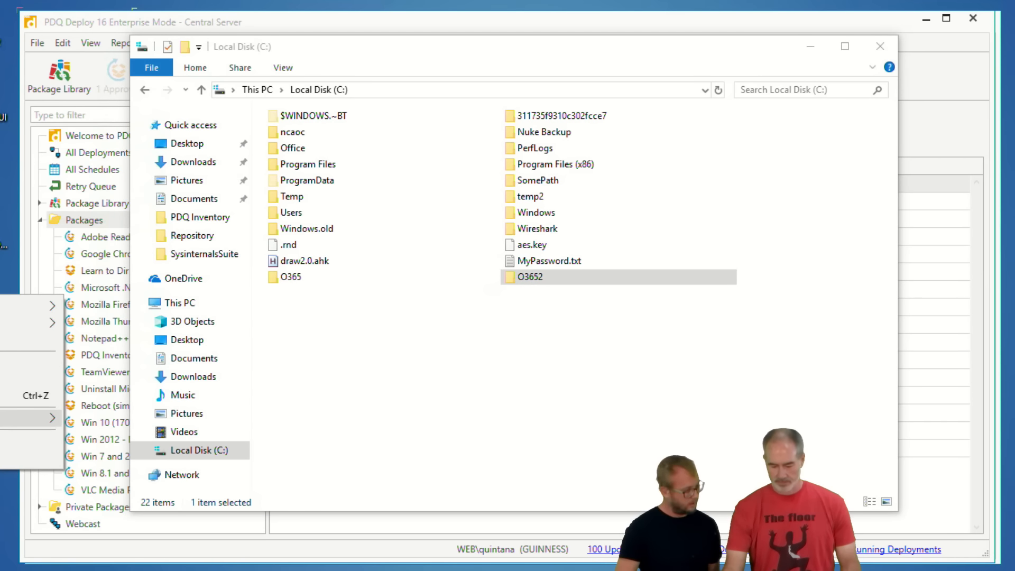
click(154, 423)
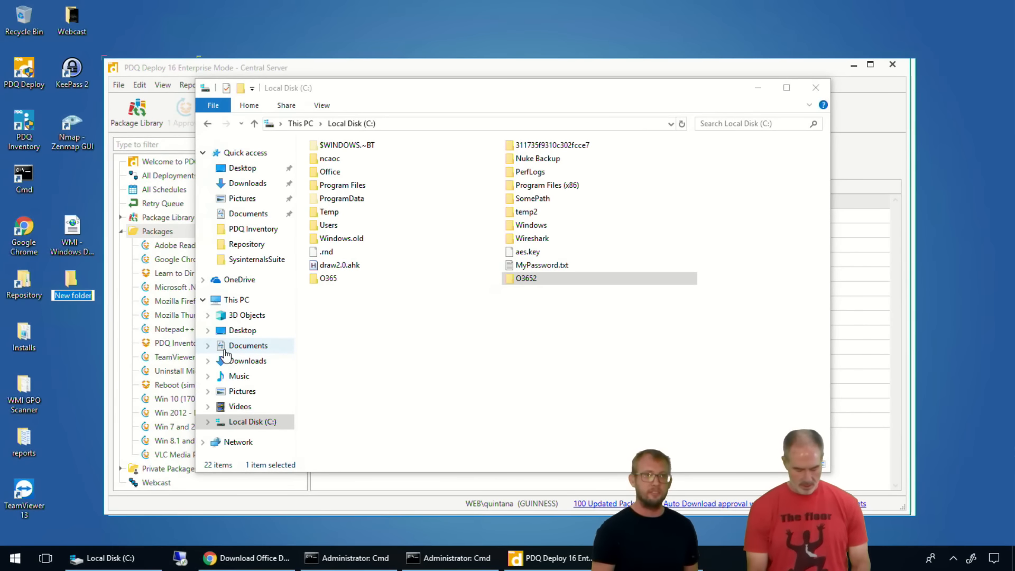
text(O365)
key(Return)
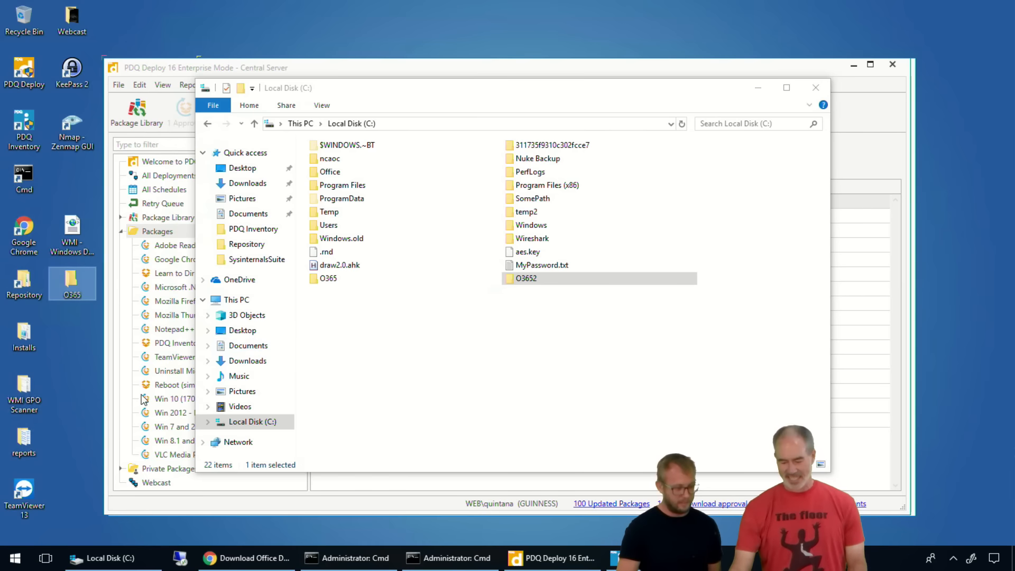
Turn on sharing for the desktop O365 folder in its Advanced Sharing settings.
right_click(66, 288)
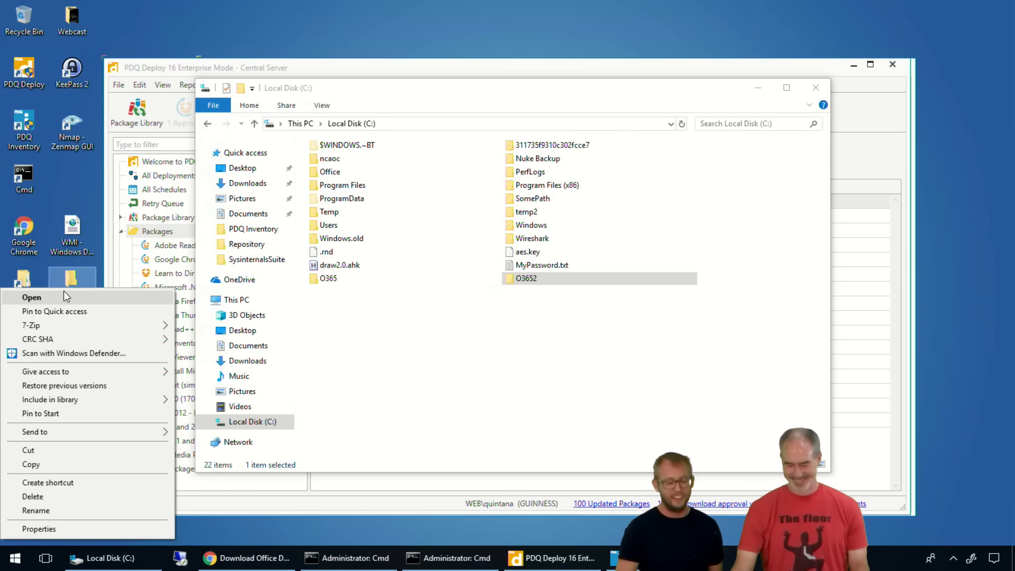
click(39, 528)
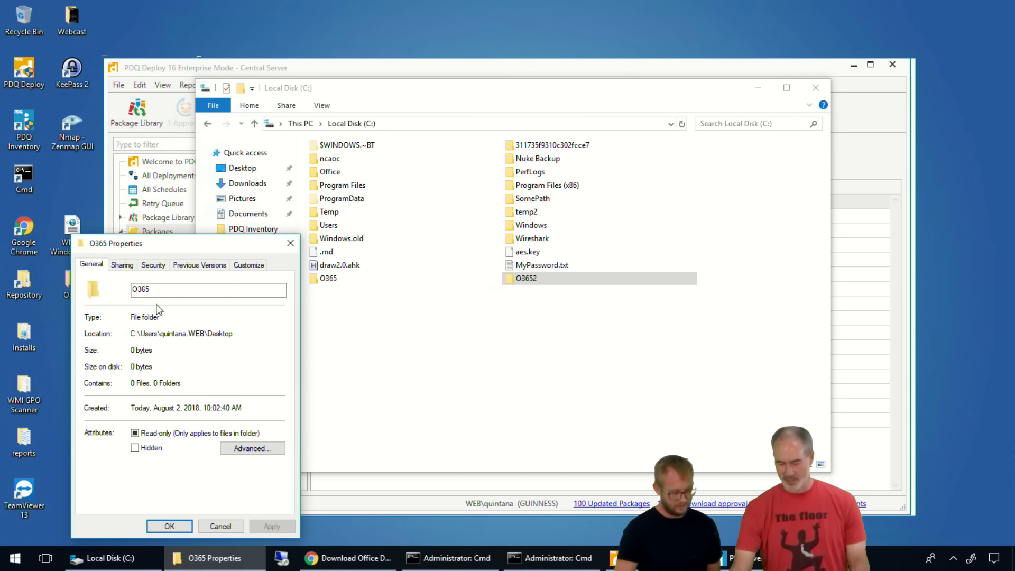
click(121, 264)
click(139, 415)
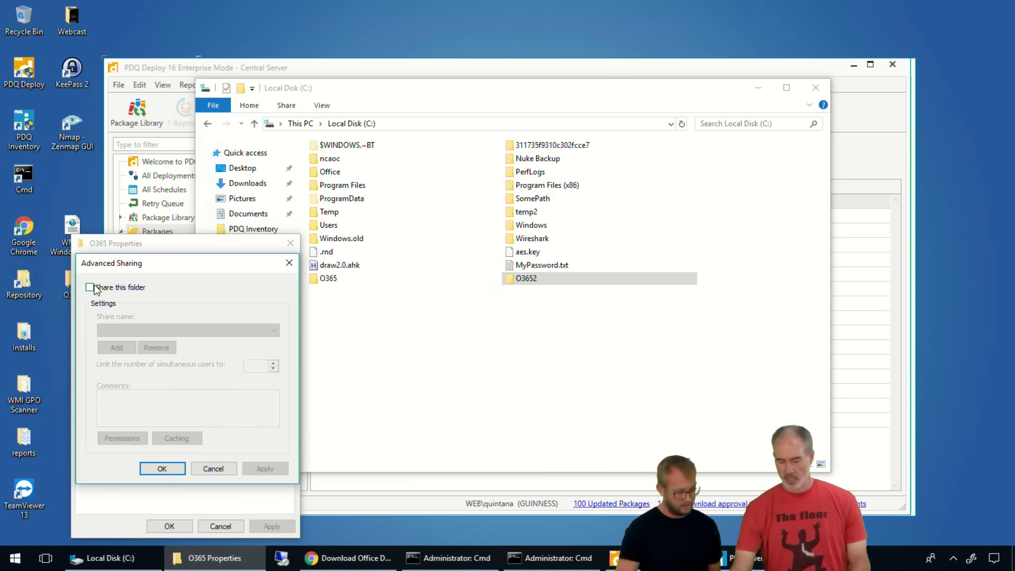
click(91, 288)
Allow Everyone Full Control on the O365 share and apply the sharing settings.
click(121, 437)
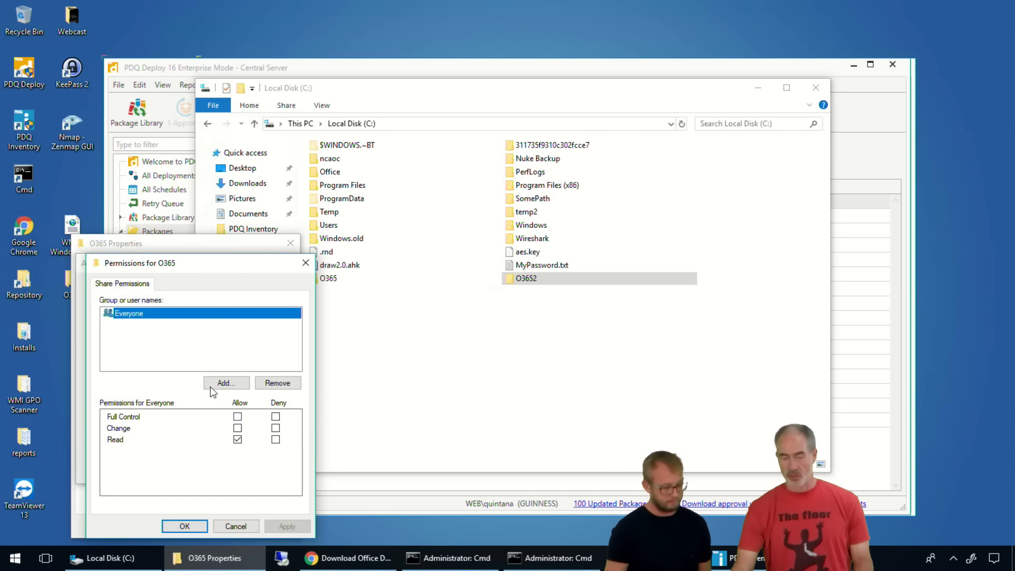
click(237, 417)
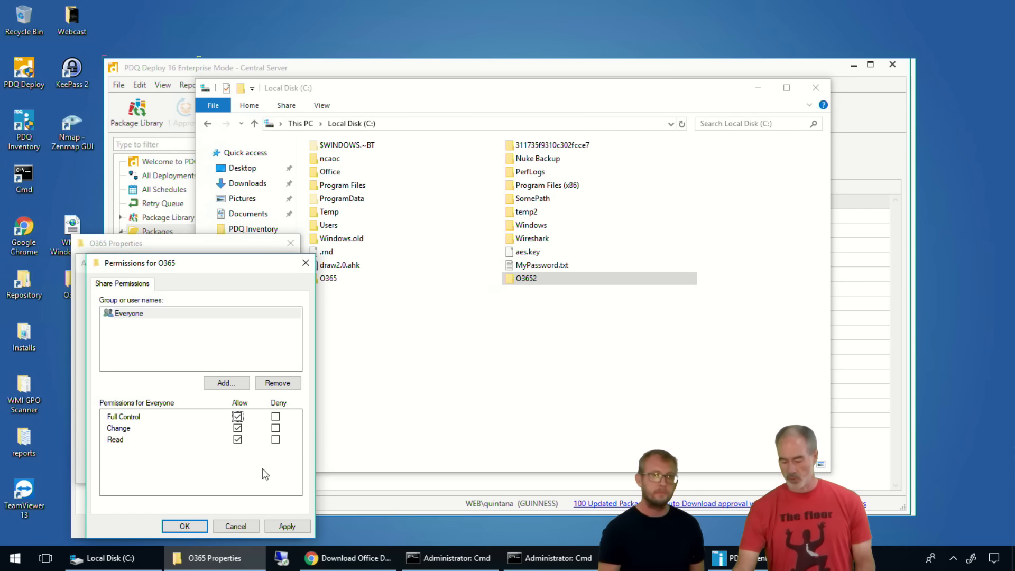
click(286, 527)
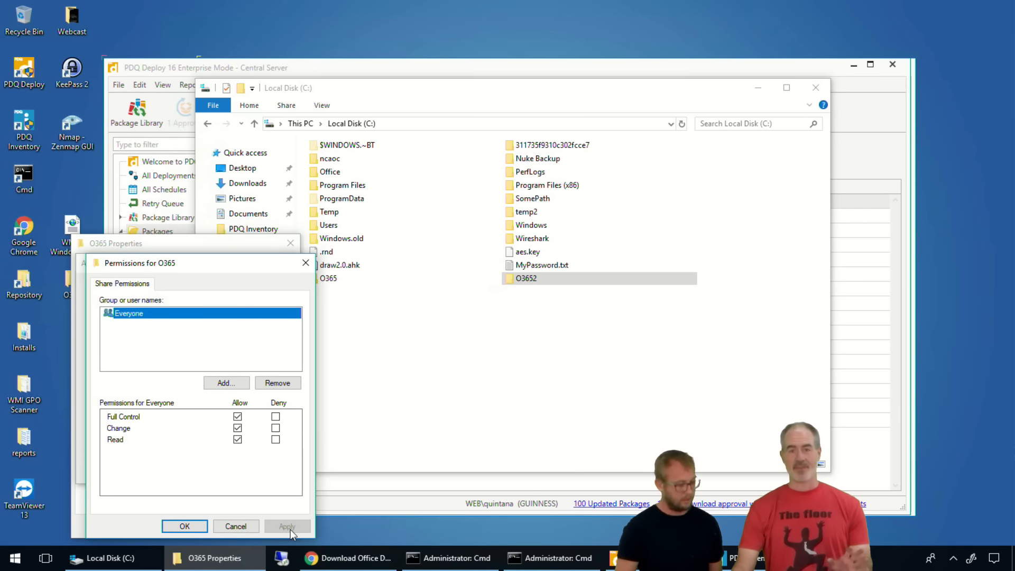
click(185, 526)
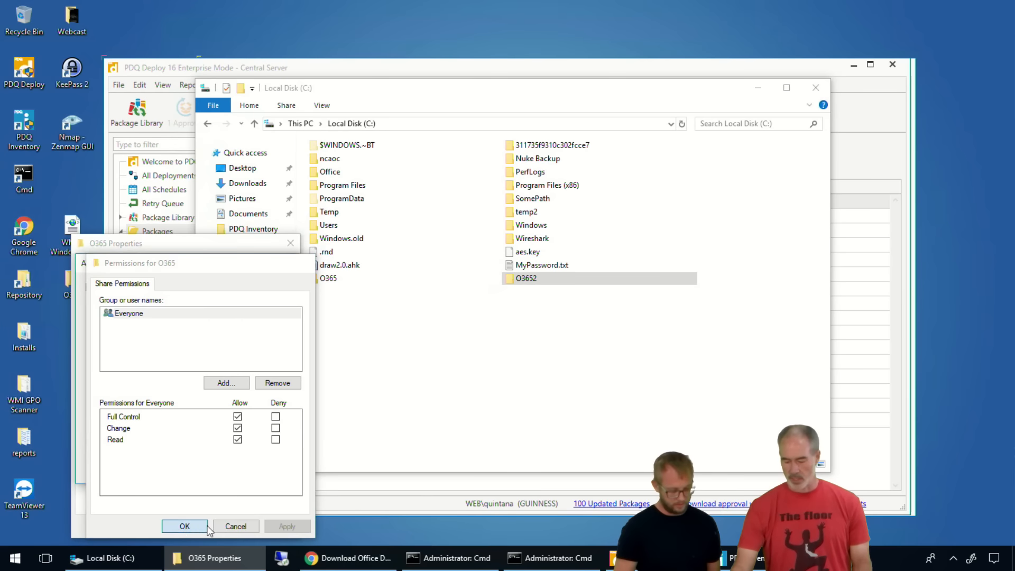
click(266, 469)
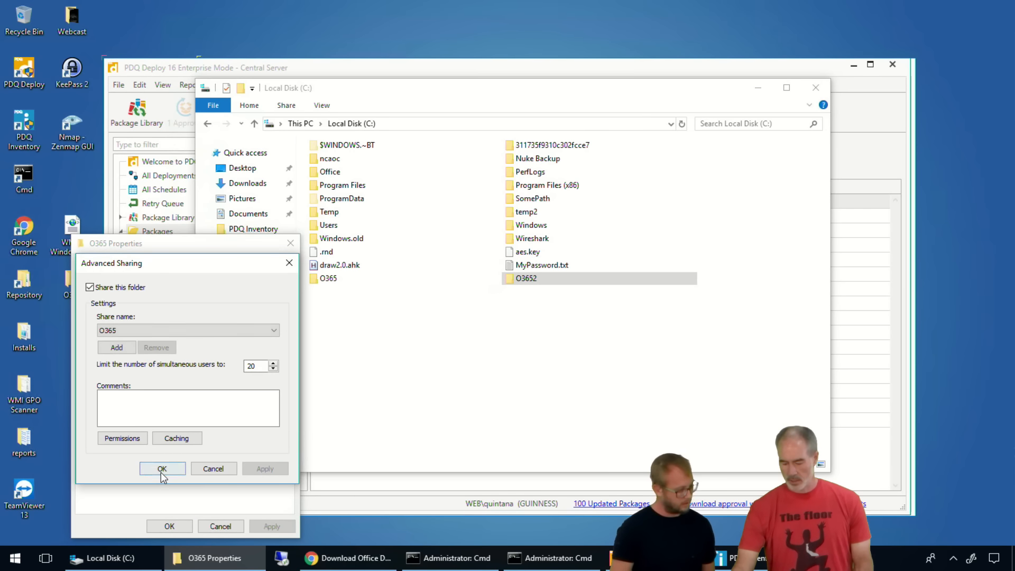
click(162, 469)
click(169, 527)
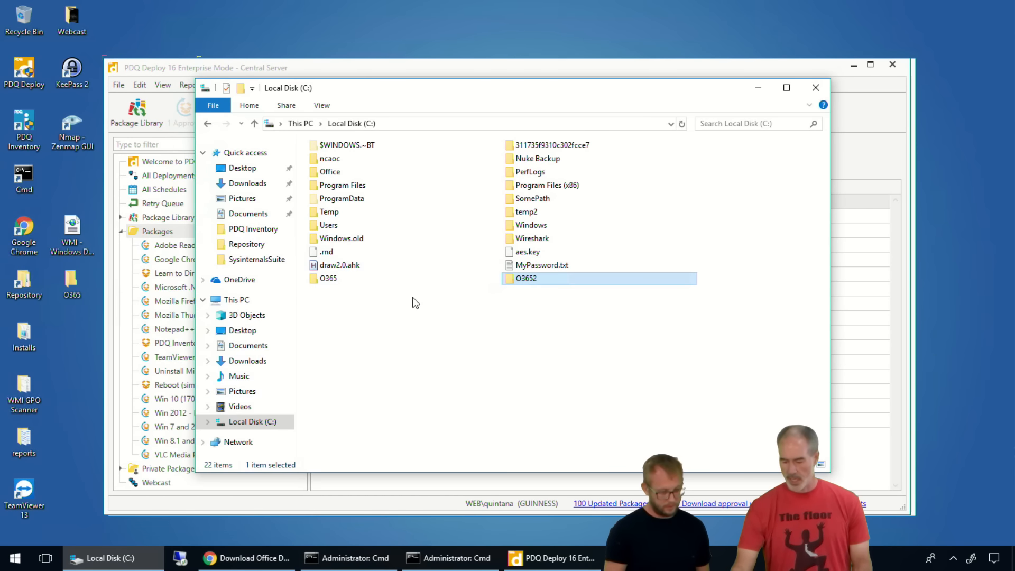
Close the C: drive window, switch to Chrome and download the Office Deployment Tool from the Microsoft Download Center.
click(815, 88)
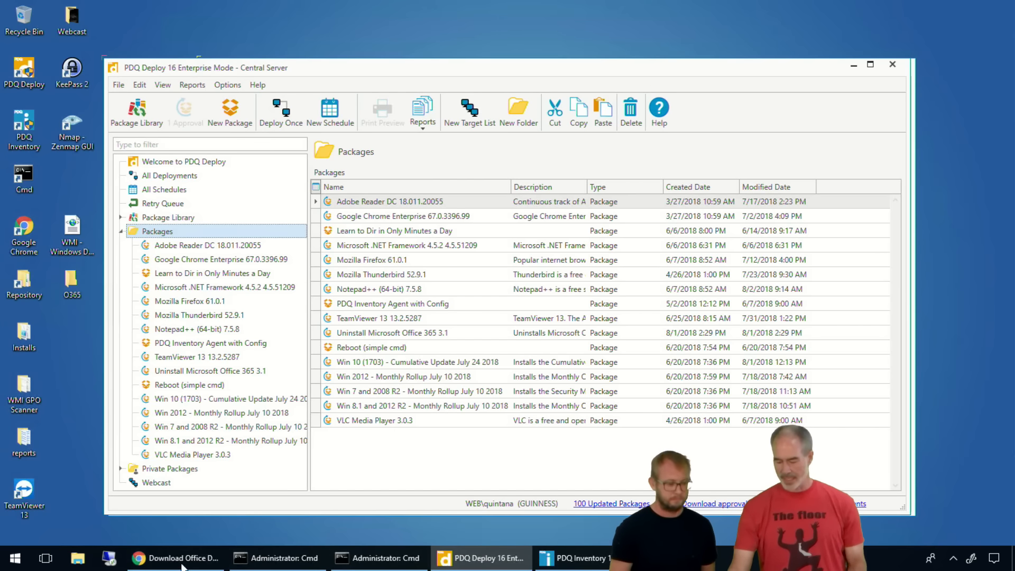
mouse_move(178, 564)
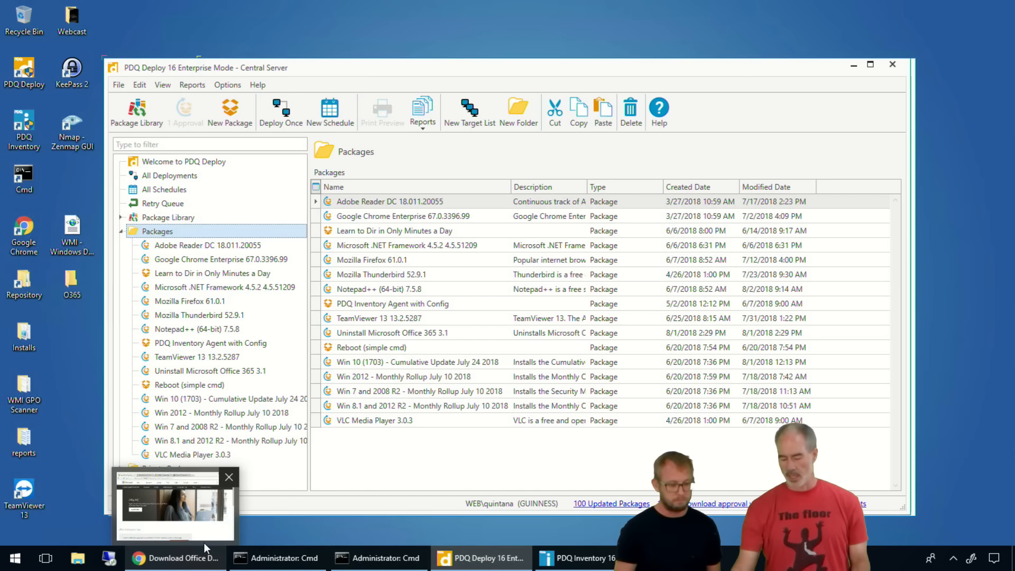
click(190, 565)
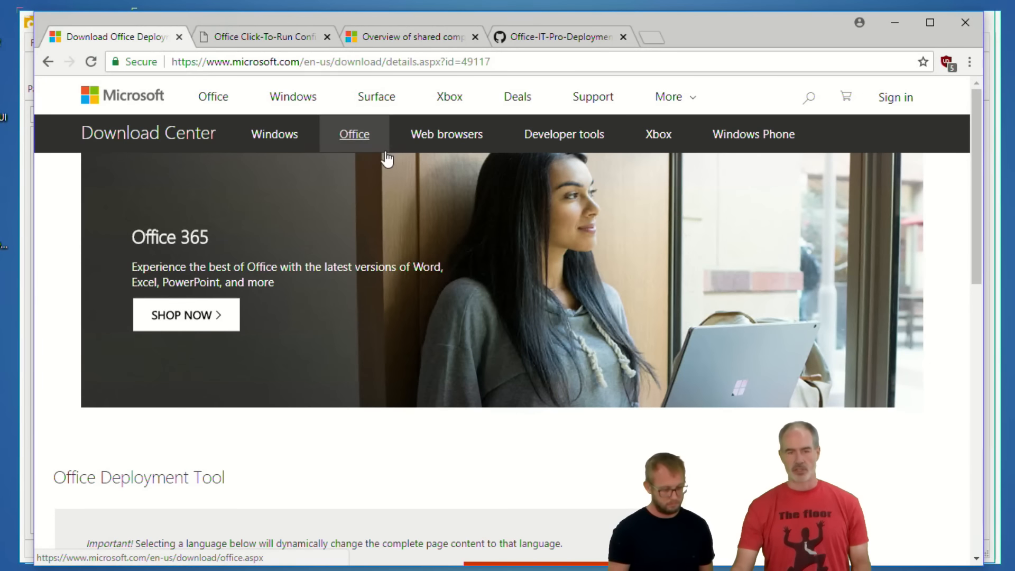
scroll(440, 224, down, 3)
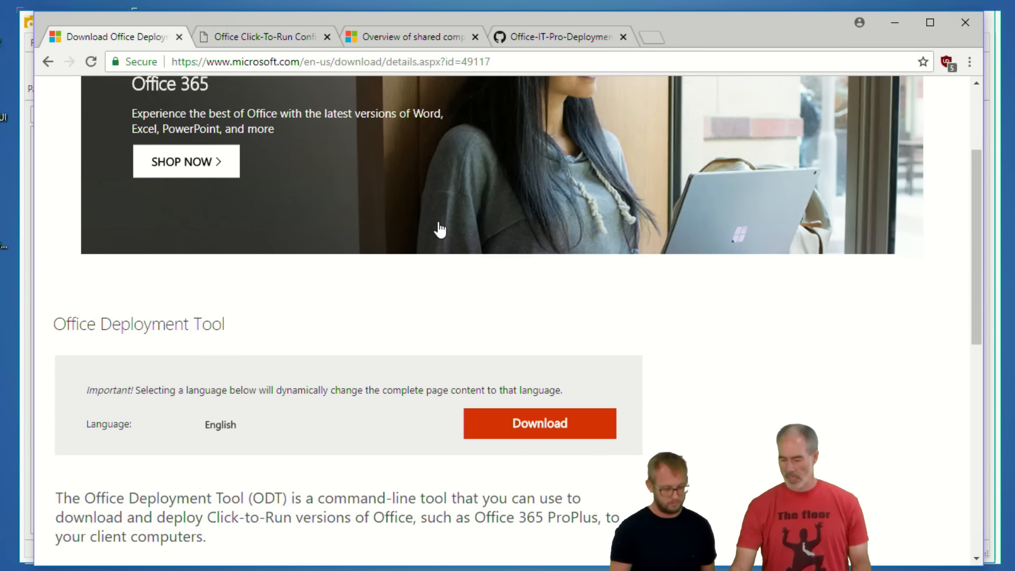
click(535, 425)
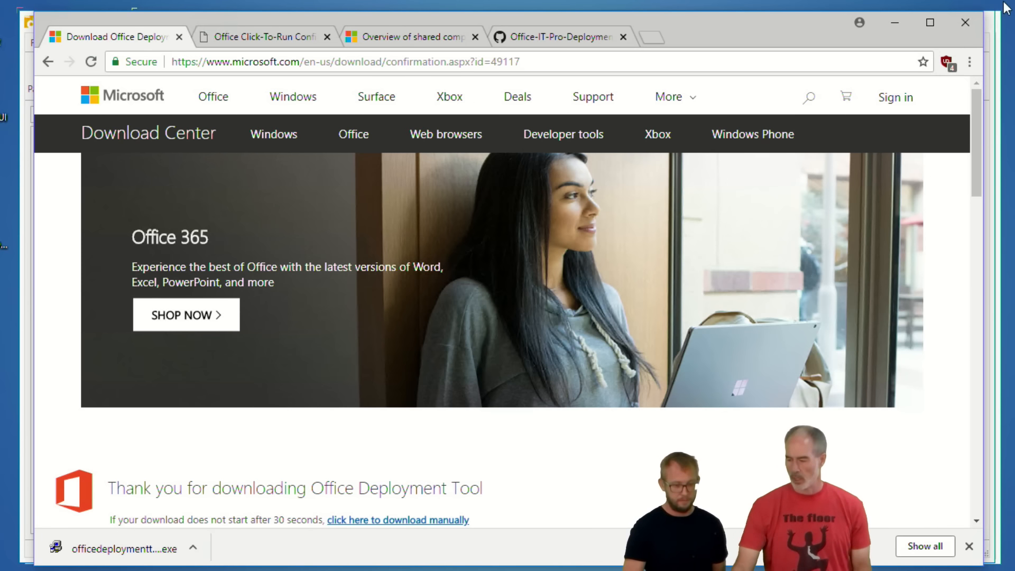
click(893, 20)
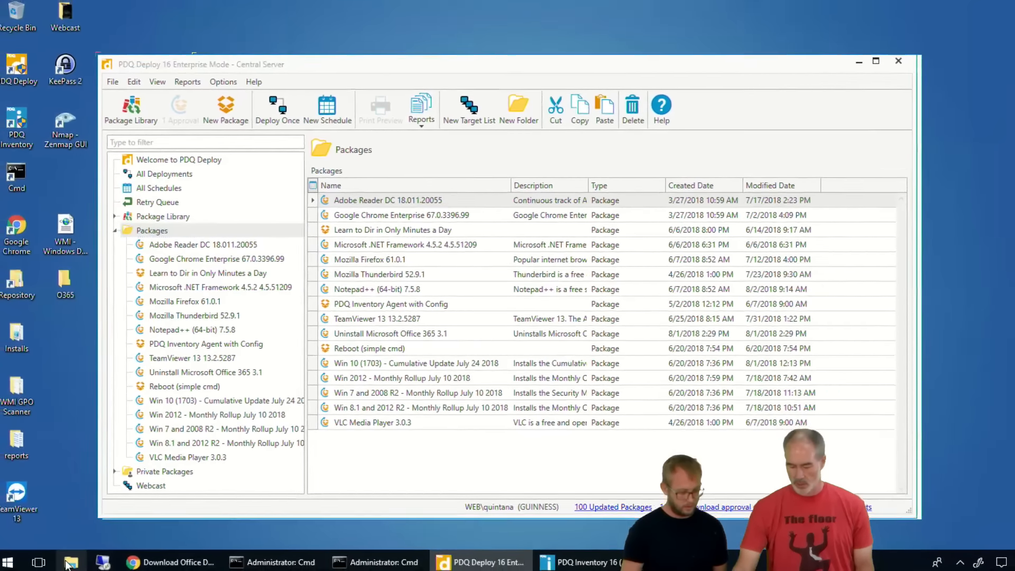
Open the Downloads folder and launch the downloaded Office Deployment Tool executable.
right_click(78, 557)
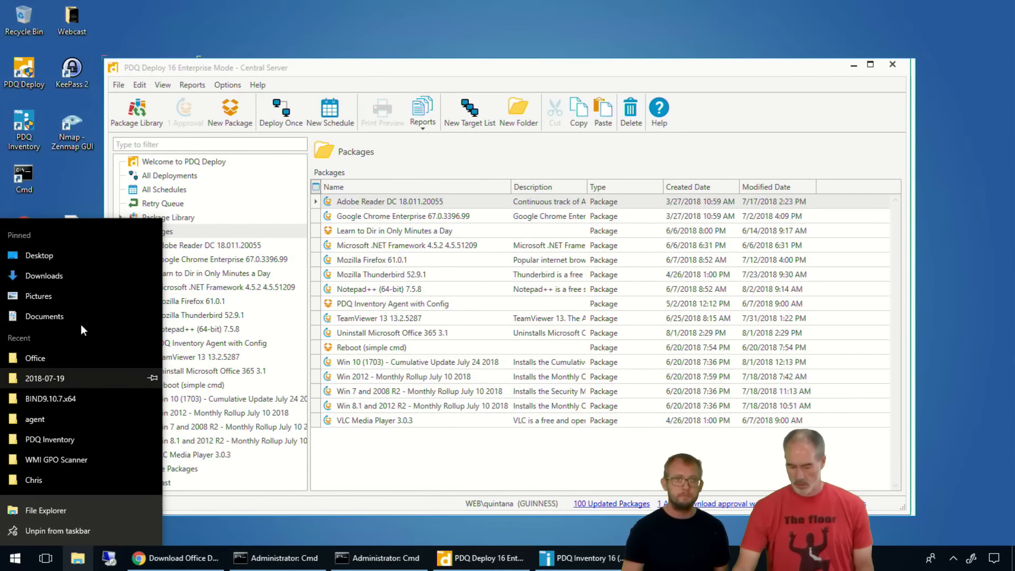
click(67, 273)
double_click(347, 162)
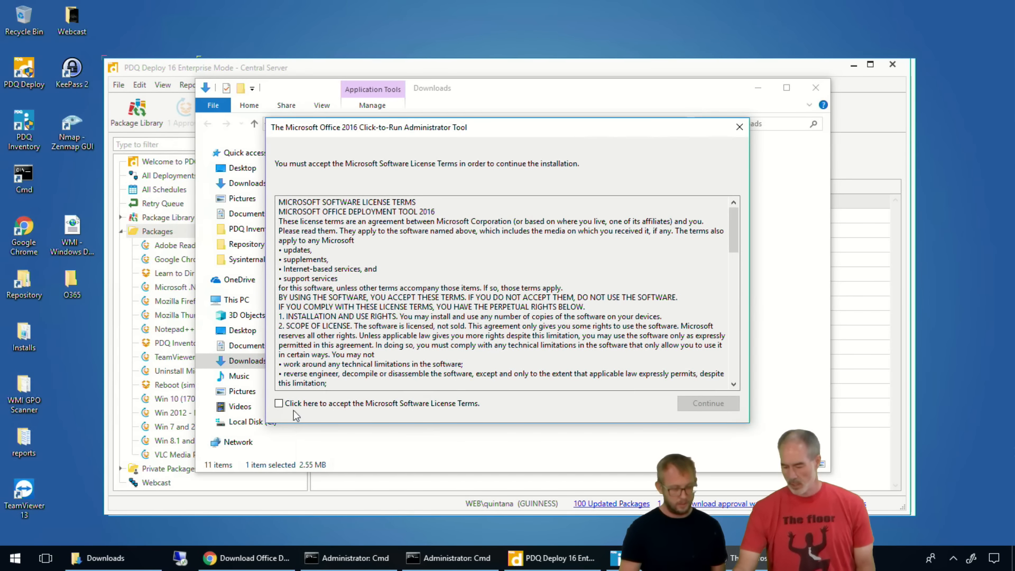
Accept the Microsoft Software License Terms and extract the Office Deployment Tool files into the desktop O365 folder.
click(279, 403)
scroll(507, 292, down, 10)
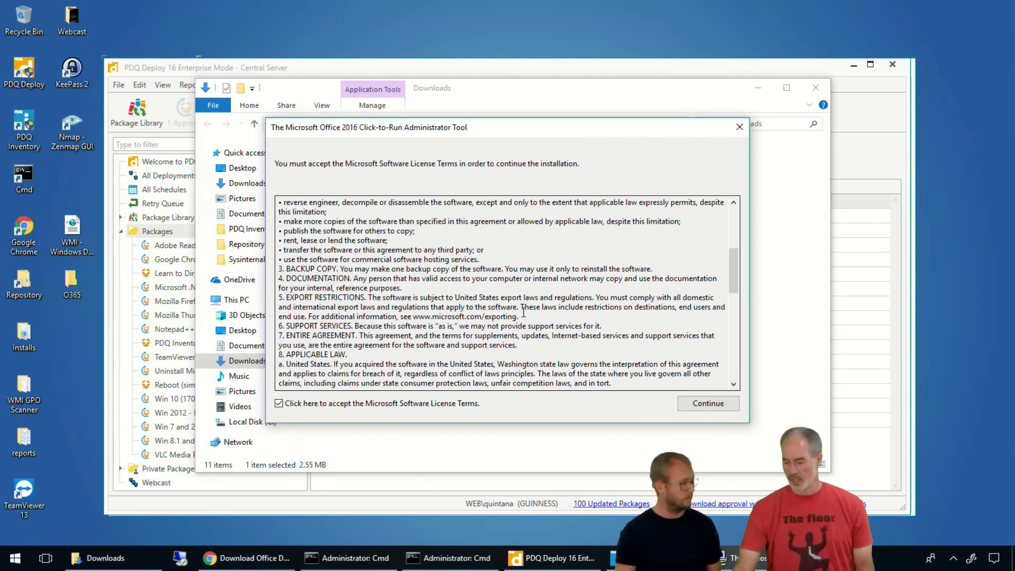
click(707, 403)
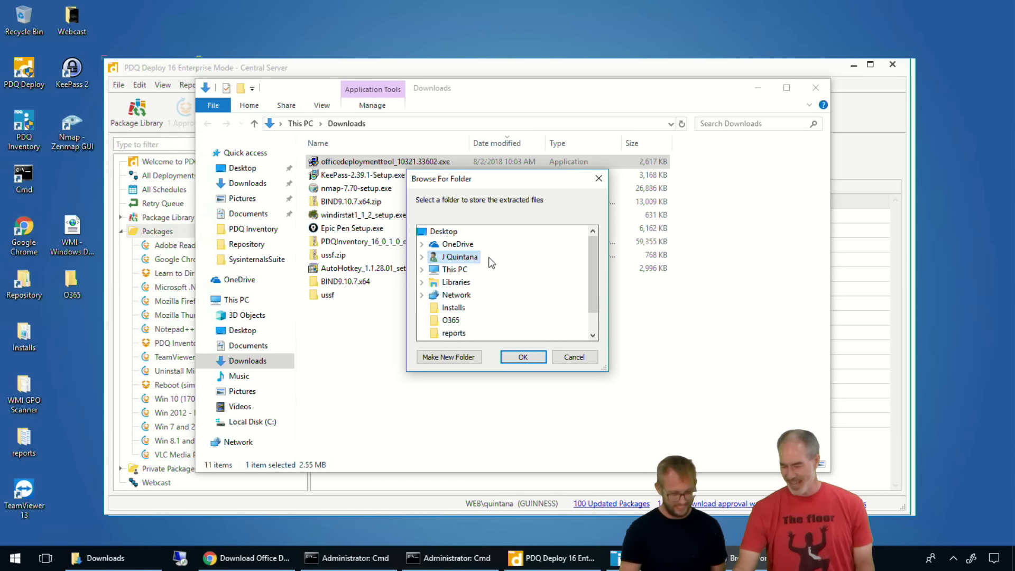
scroll(550, 288, down, 1)
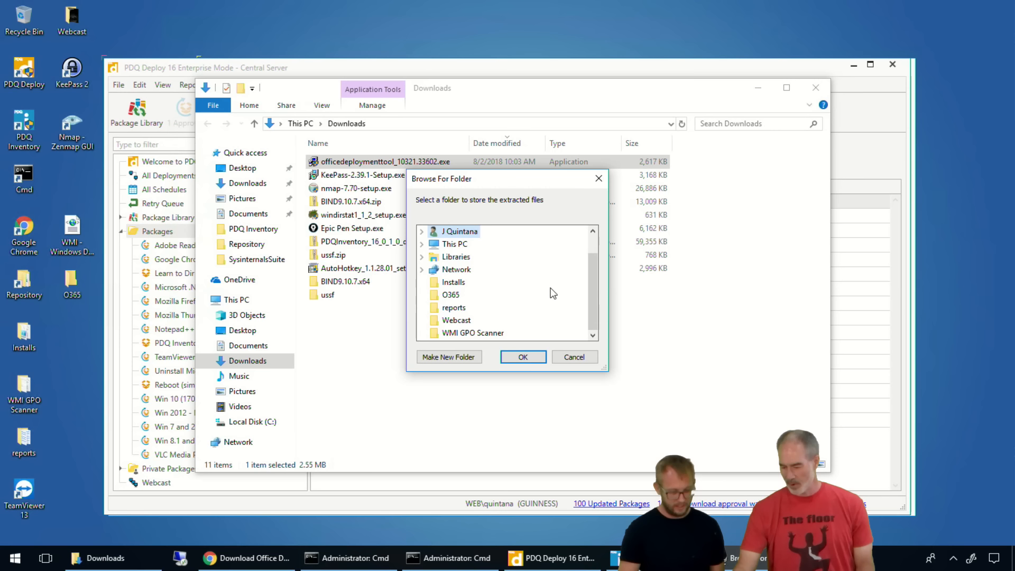
click(450, 294)
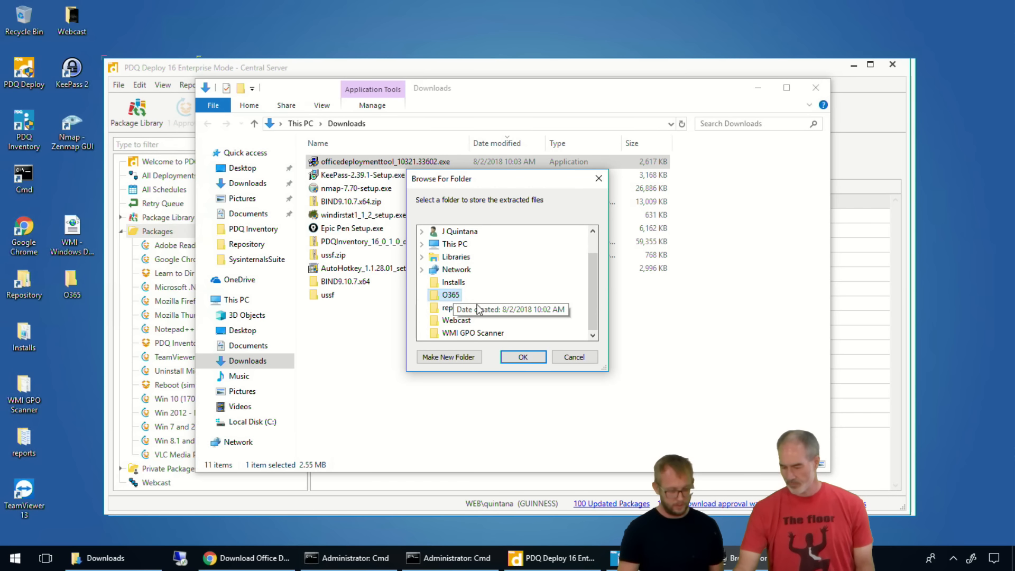
click(522, 357)
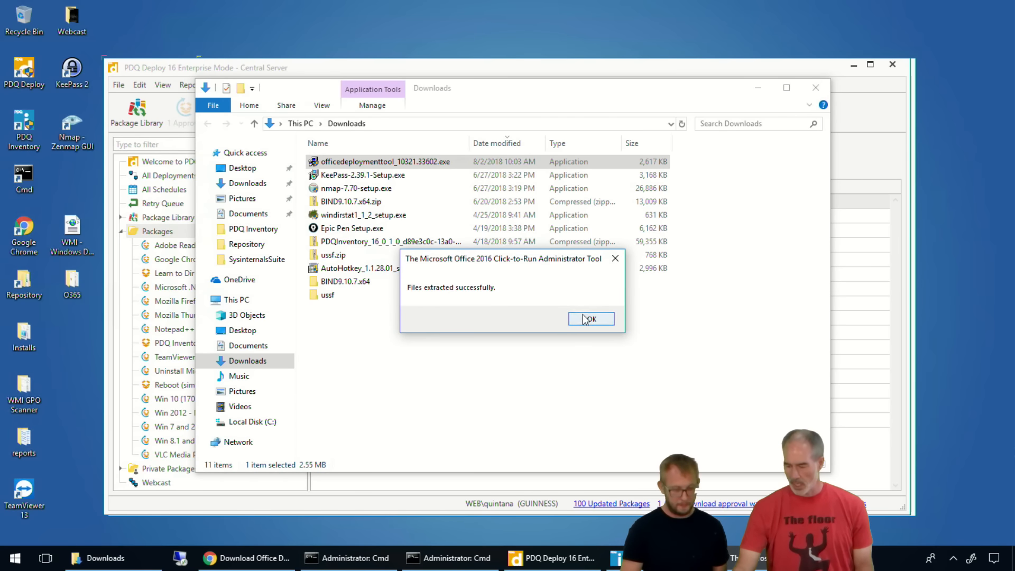
click(590, 318)
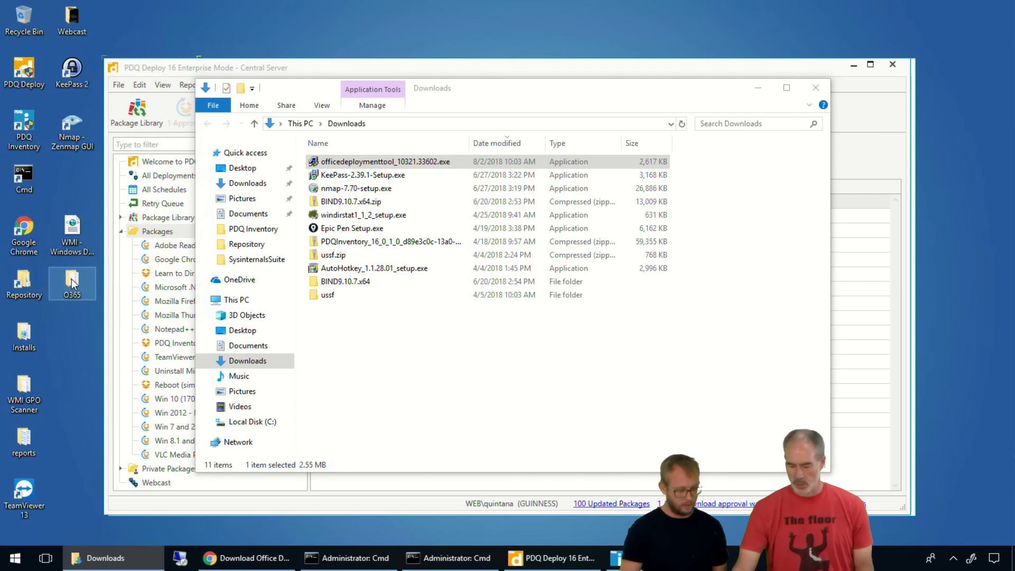
Open the desktop O365 folder and make two copies of configuration.xml in it.
double_click(58, 288)
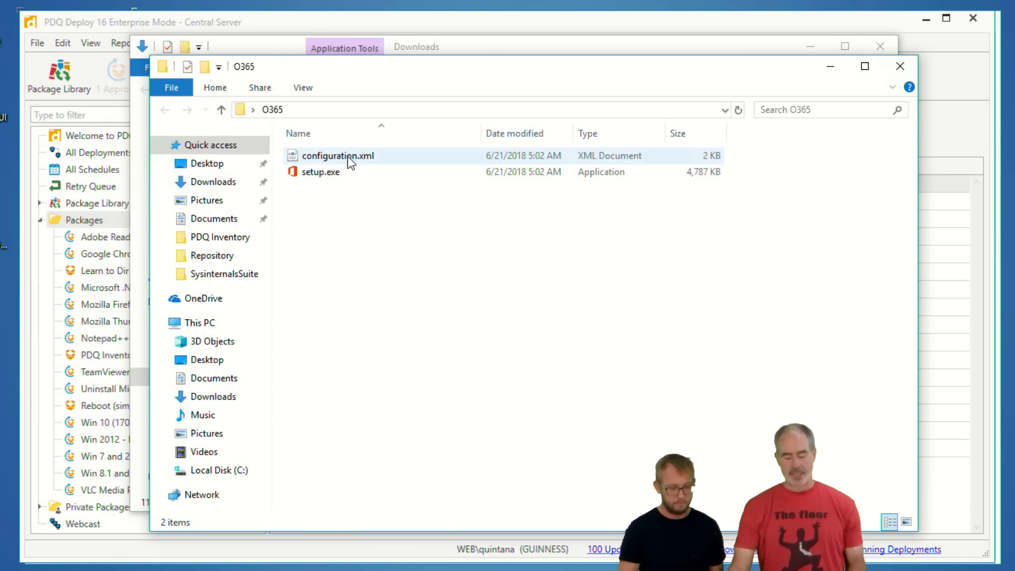
mouse_move(365, 179)
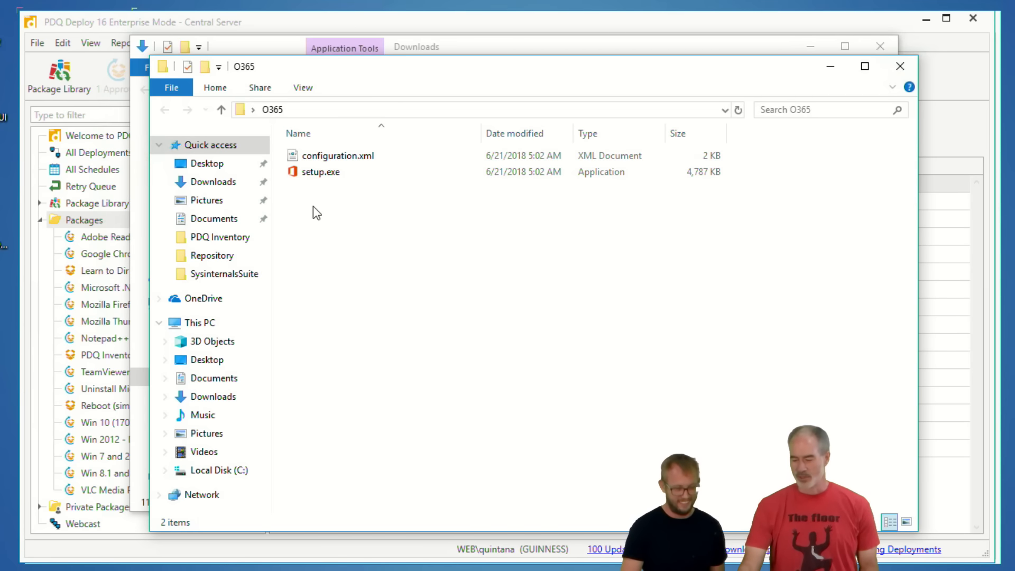
right_click(327, 156)
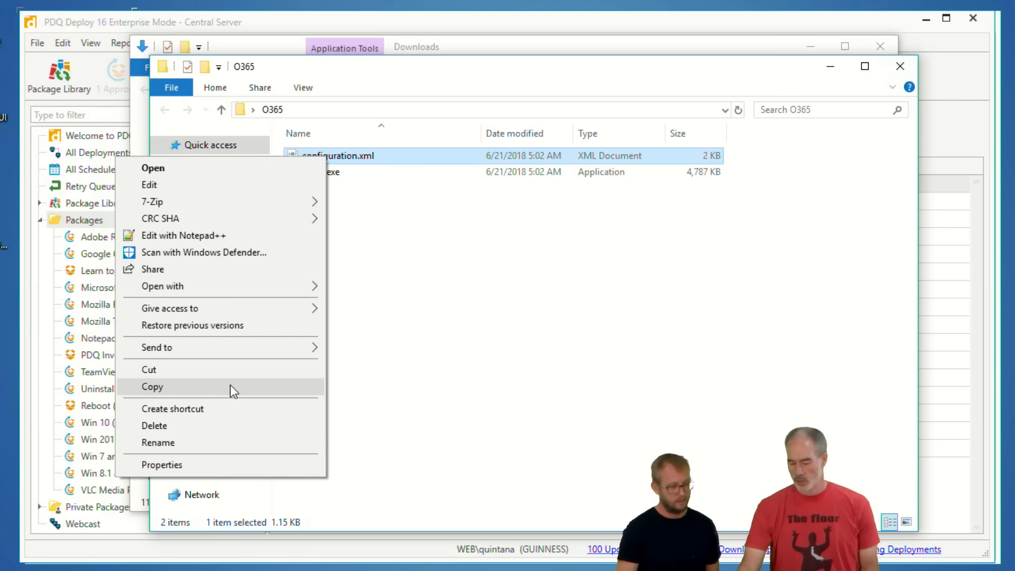
click(227, 389)
right_click(369, 241)
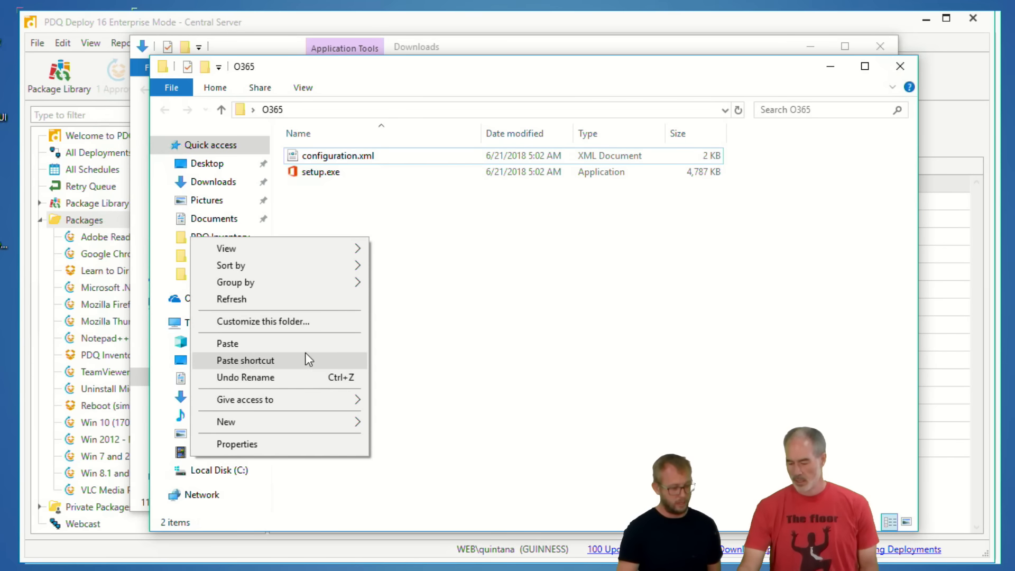
click(310, 343)
right_click(333, 286)
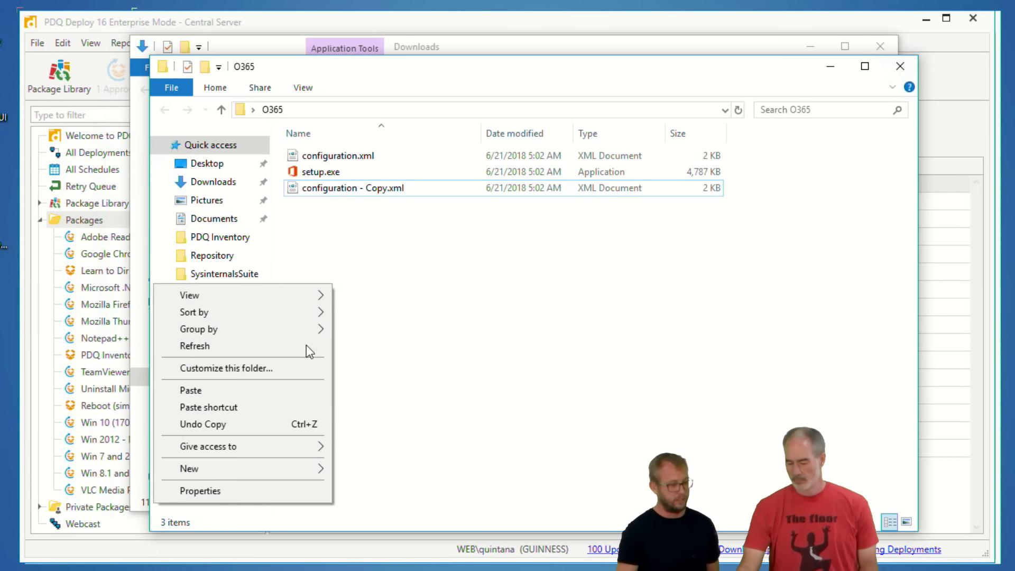
click(268, 391)
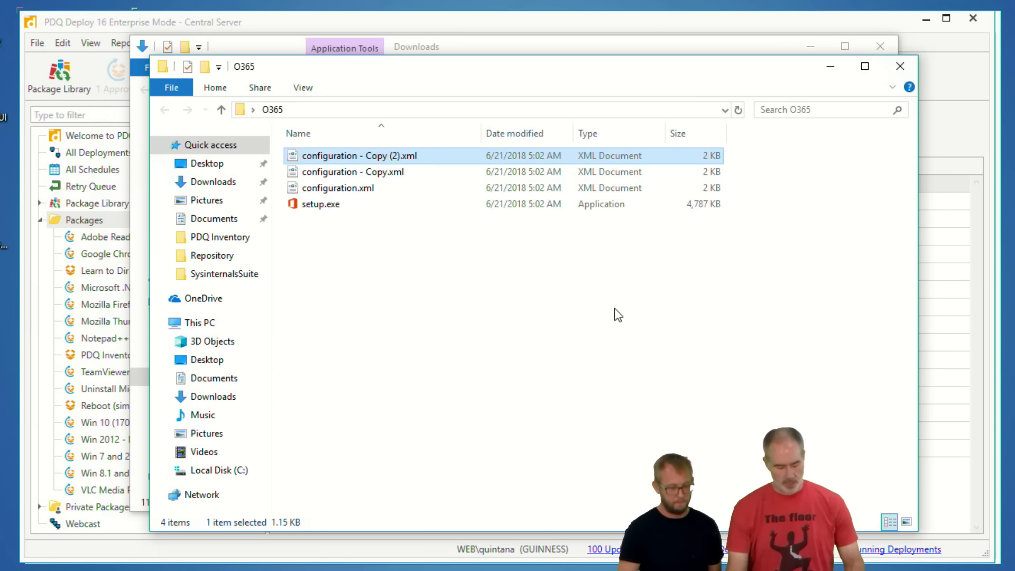
Rename "configuration - Copy (2).xml" as 365download.xml.
key(F2)
key(Right)
key(BackSpace)
key(BackSpace)
key(BackSpace)
key(BackSpace)
key(BackSpace)
key(BackSpace)
key(BackSpace)
key(BackSpace)
key(BackSpace)
key(BackSpace)
key(BackSpace)
key(BackSpace)
key(BackSpace)
key(BackSpace)
key(BackSpace)
key(BackSpace)
key(BackSpace)
key(BackSpace)
key(BackSpace)
key(BackSpace)
key(BackSpace)
key(BackSpace)
key(BackSpace)
key(BackSpace)
text(365)
text(donwl;oad)
key(BackSpace)
key(BackSpace)
key(BackSpace)
key(BackSpace)
key(BackSpace)
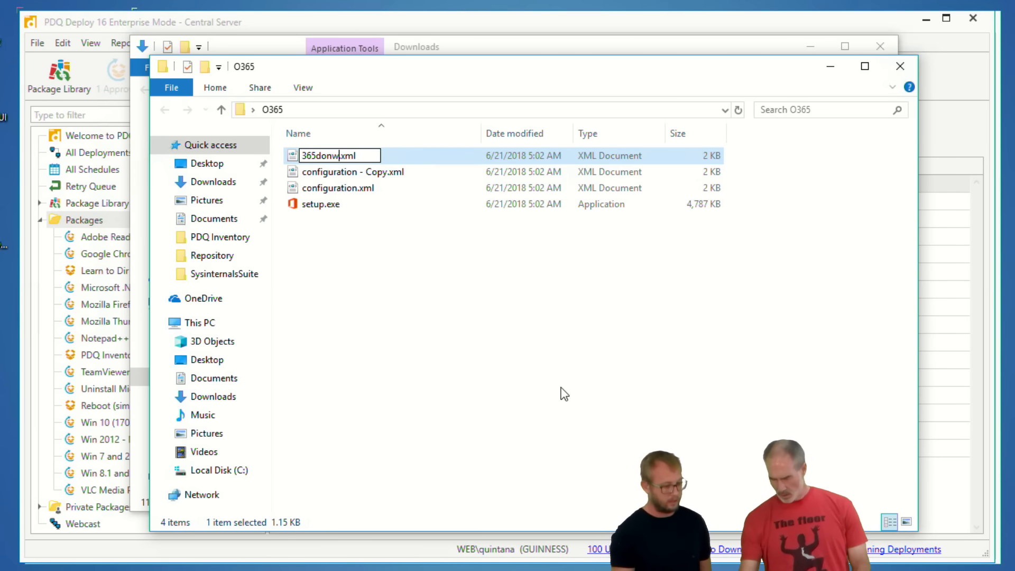
text(load)
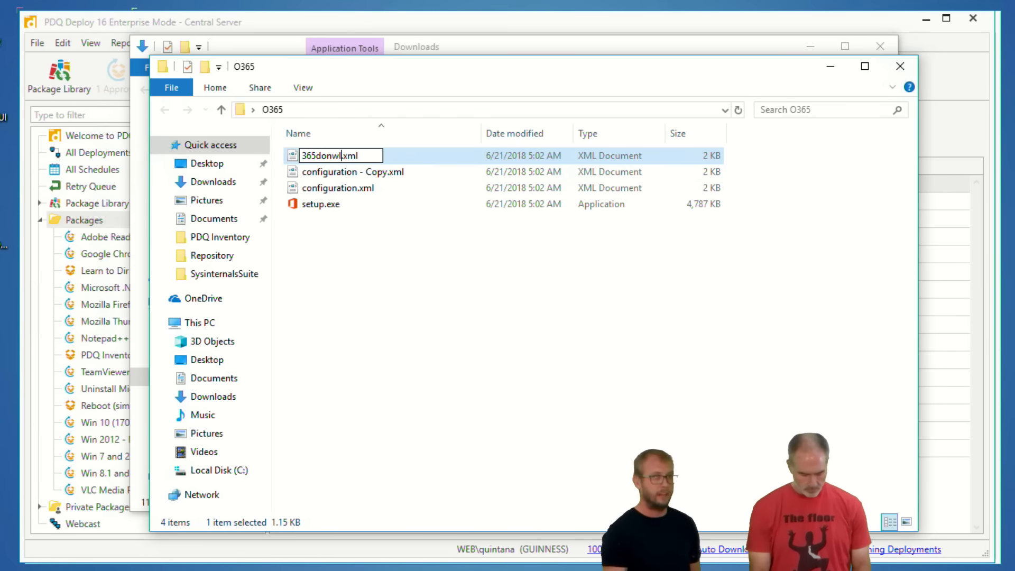
key(BackSpace)
key(BackSpace)
key(BackSpace)
key(BackSpace)
key(BackSpace)
key(BackSpace)
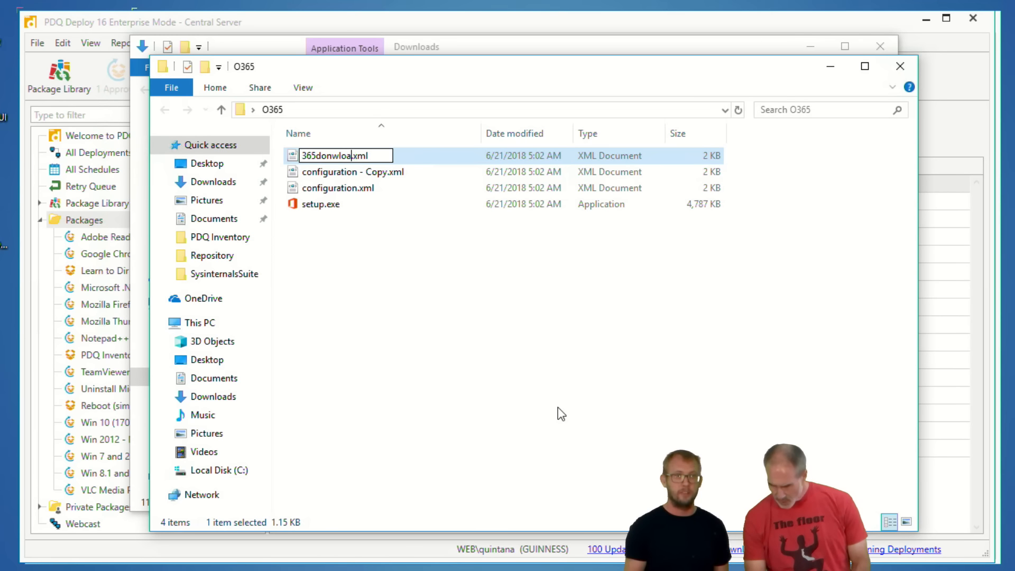
text(wnload)
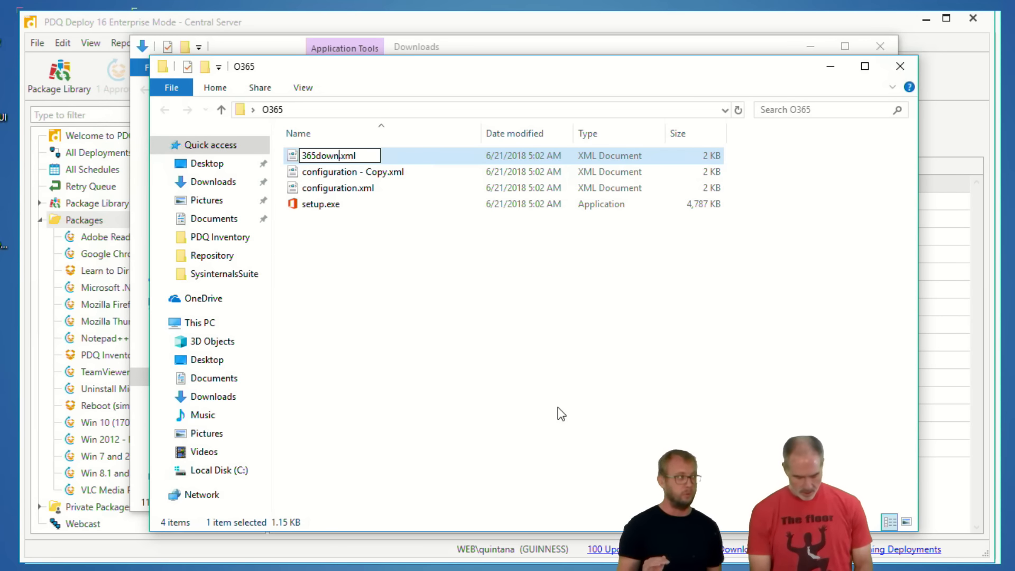
key(Return)
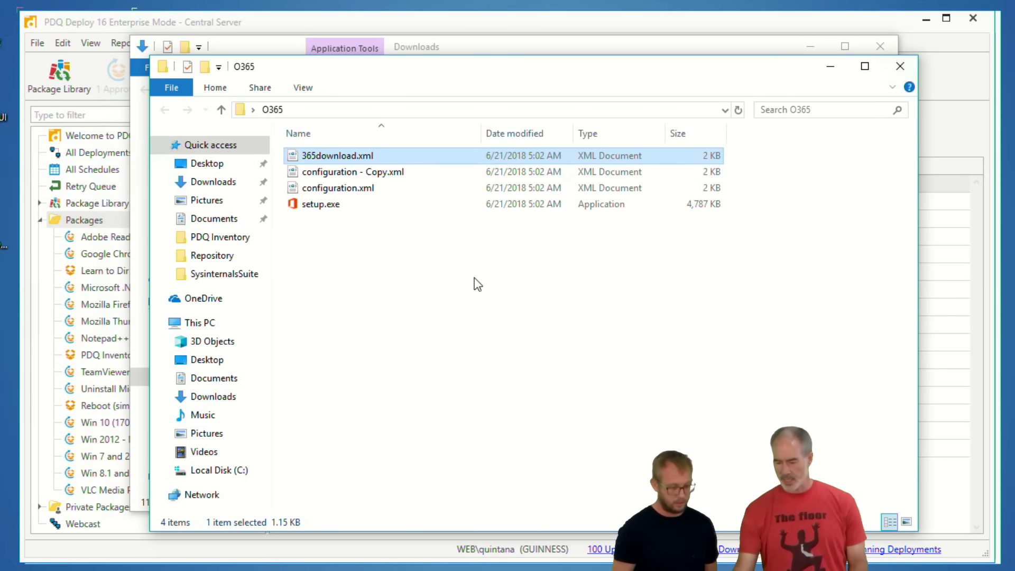
Rename "configuration - Copy.xml" as 365install.xml.
click(322, 173)
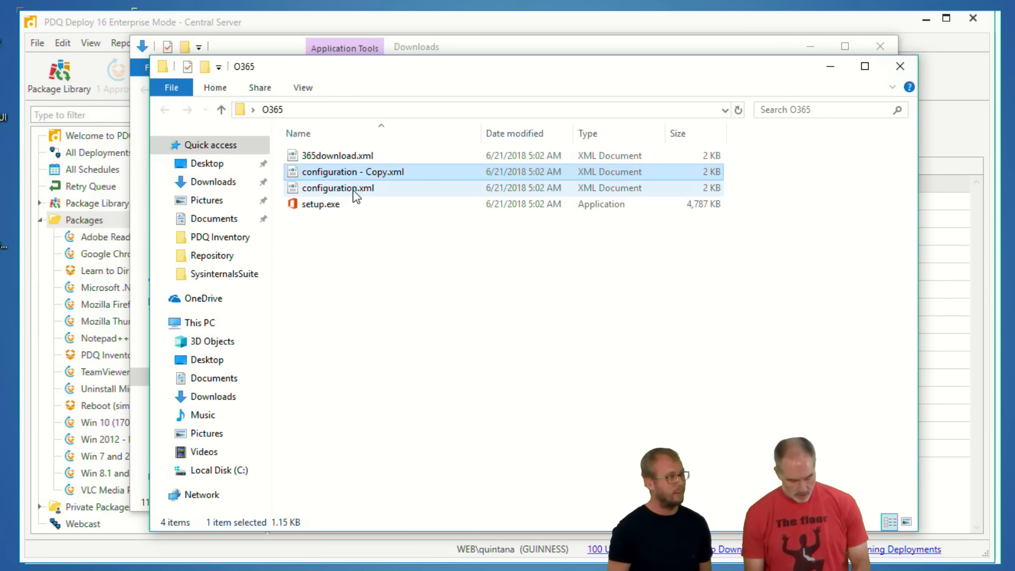
key(F2)
key(BackSpace)
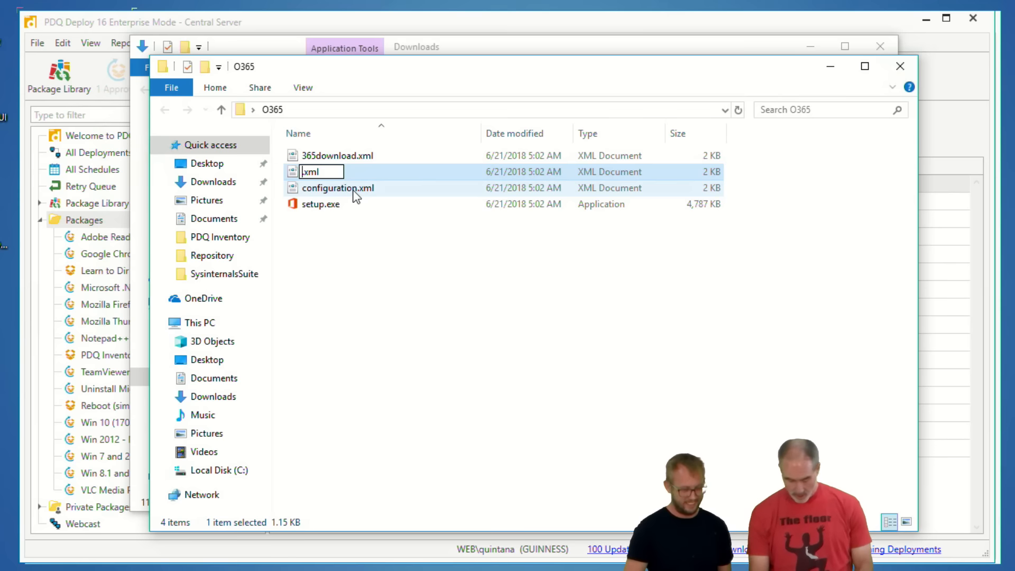
text(365ins)
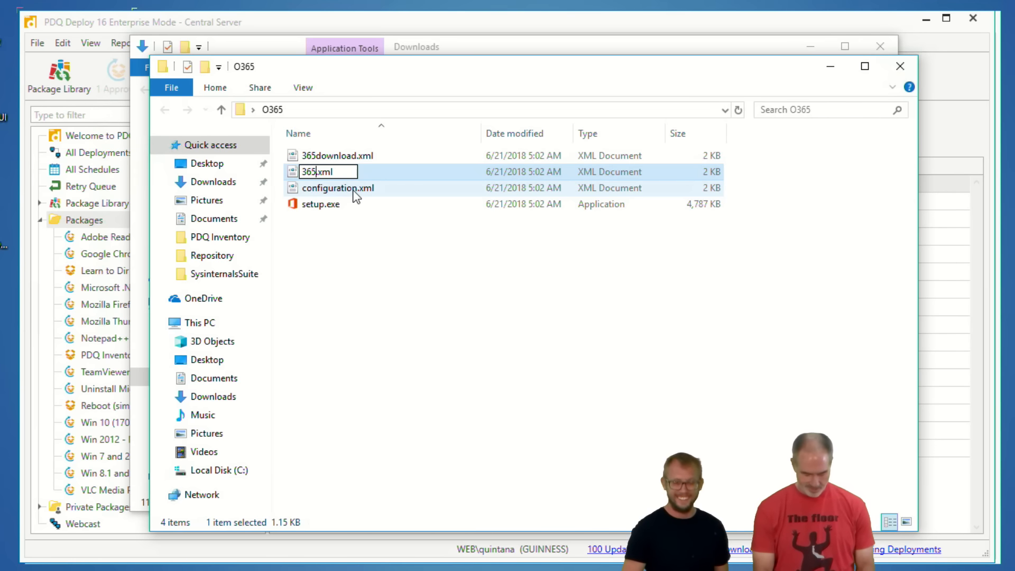
text(tall)
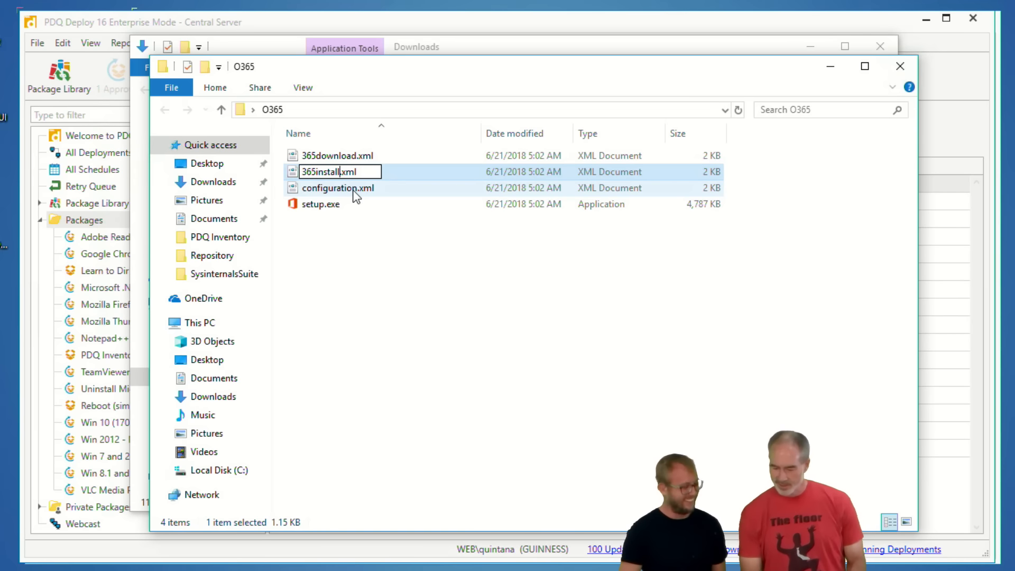
key(Return)
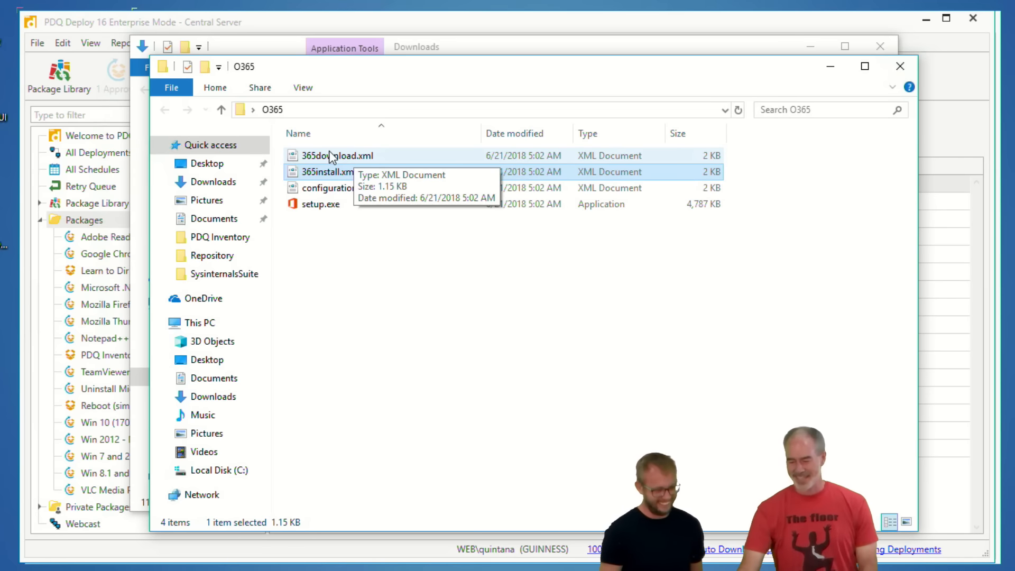
Open 365download.xml in Notepad++ and delete the introductory comment block and extra blank lines above the Configuration element.
click(352, 161)
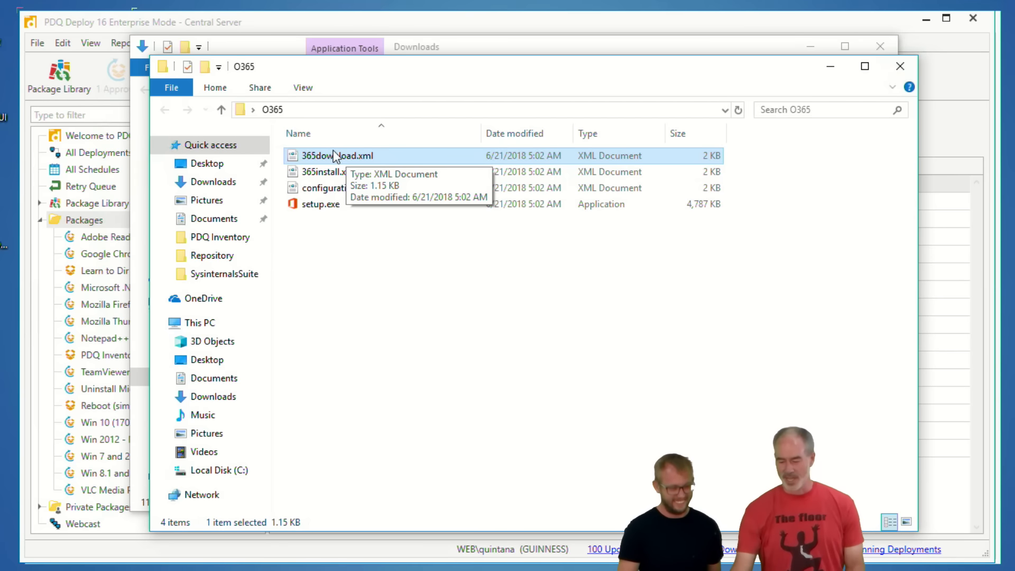
right_click(349, 157)
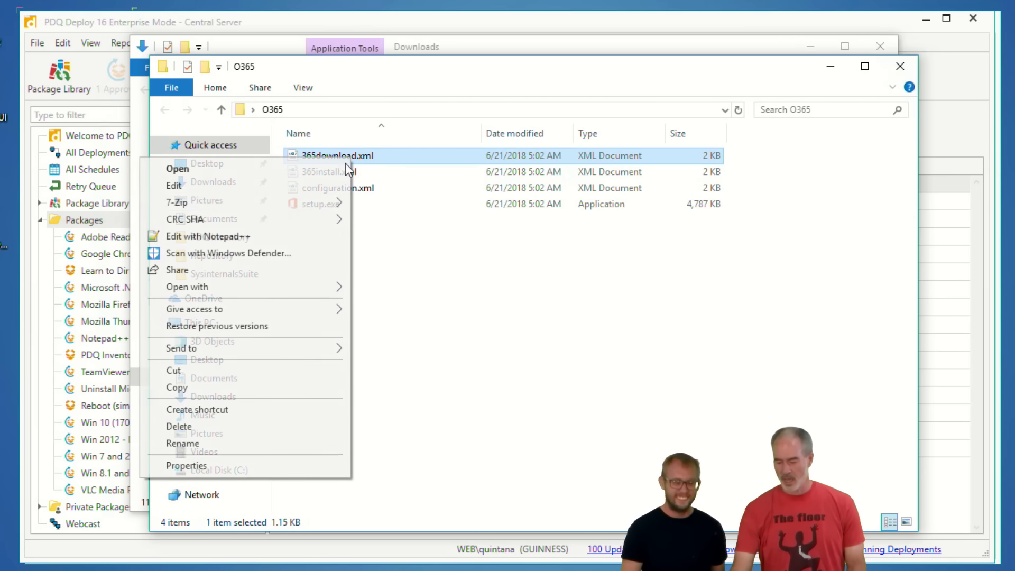
click(297, 238)
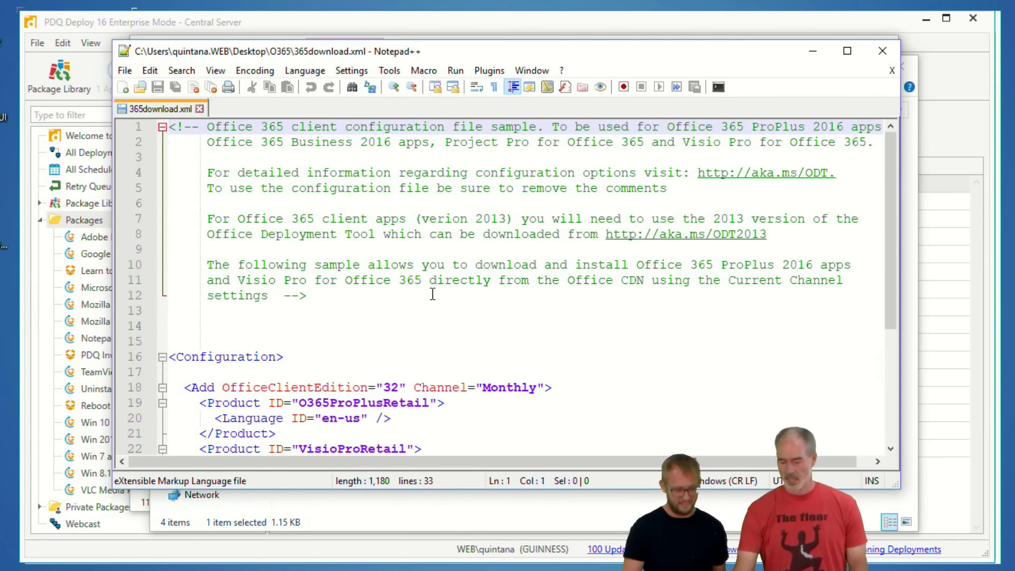
drag(315, 302, 23, 90)
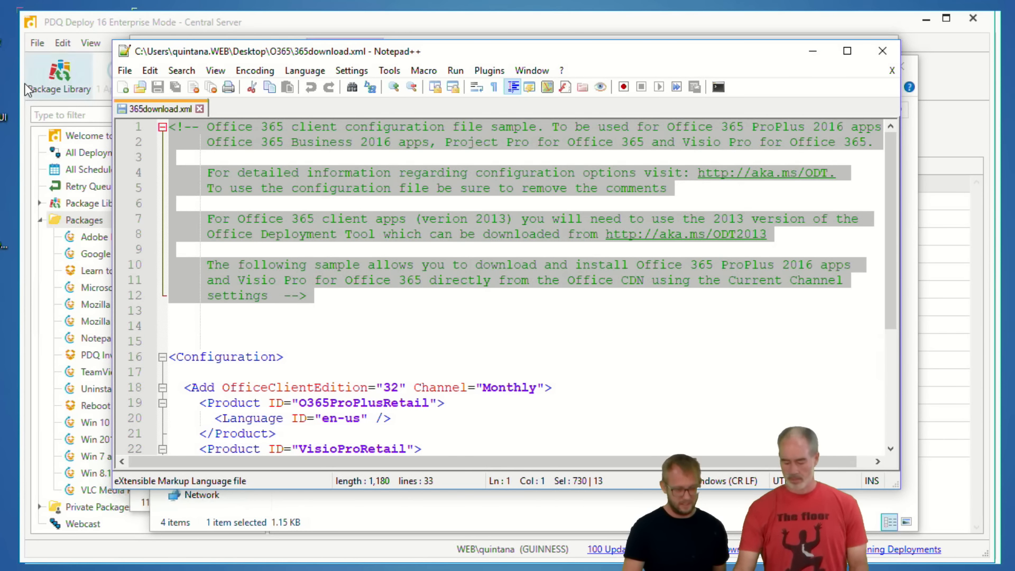
key(Delete)
key(Delete)
key(Delete)
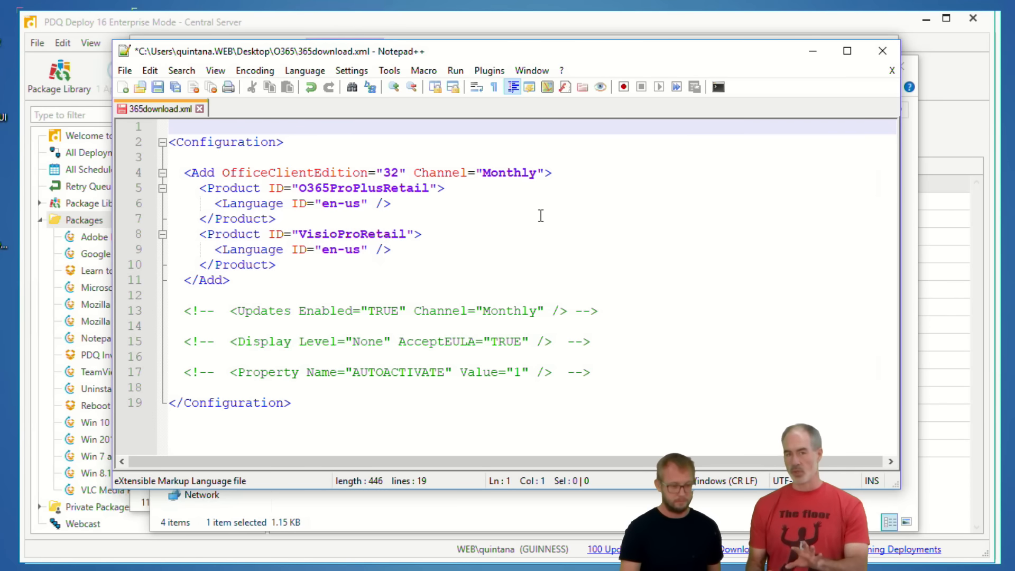
Set the Channel attribute of the Add element to "Broad".
click(537, 171)
key(BackSpace)
key(BackSpace)
key(BackSpace)
key(BackSpace)
key(BackSpace)
key(BackSpace)
key(BackSpace)
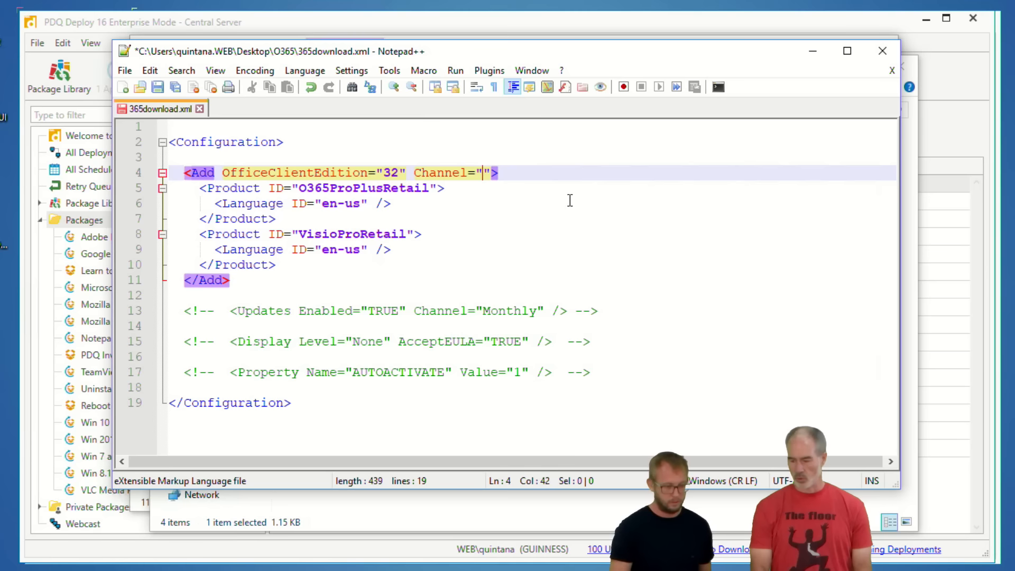
text(Broad)
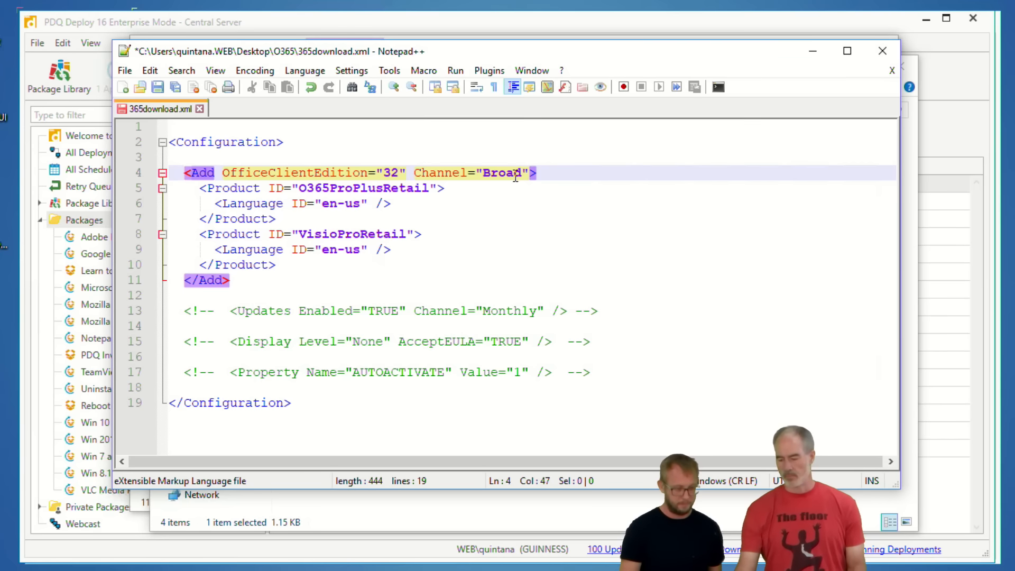
Delete the VisioProRetail product block from 365download.xml, then save the file and close Notepad++.
click(402, 248)
drag(276, 264, 168, 233)
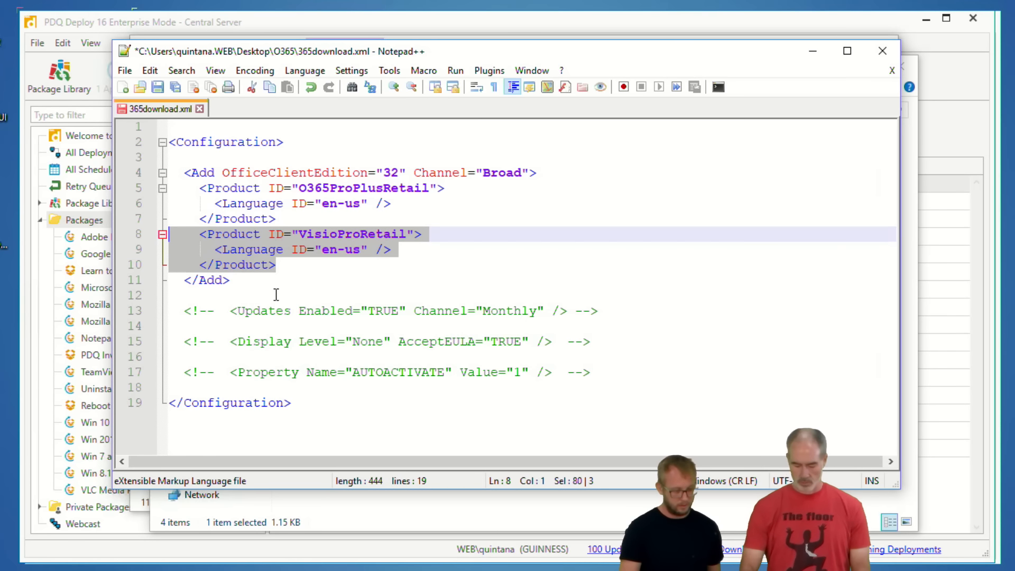
key(Delete)
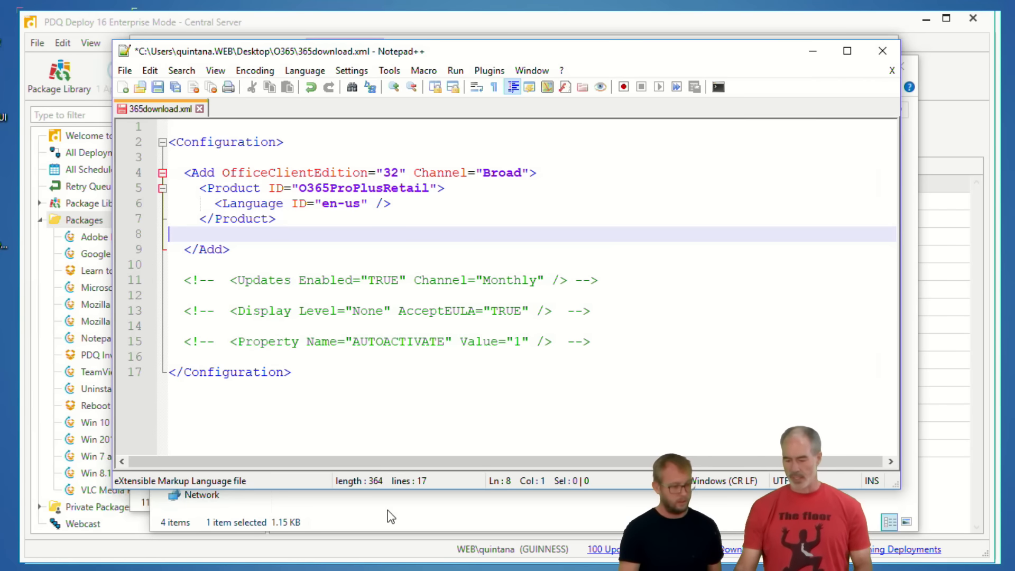
click(158, 88)
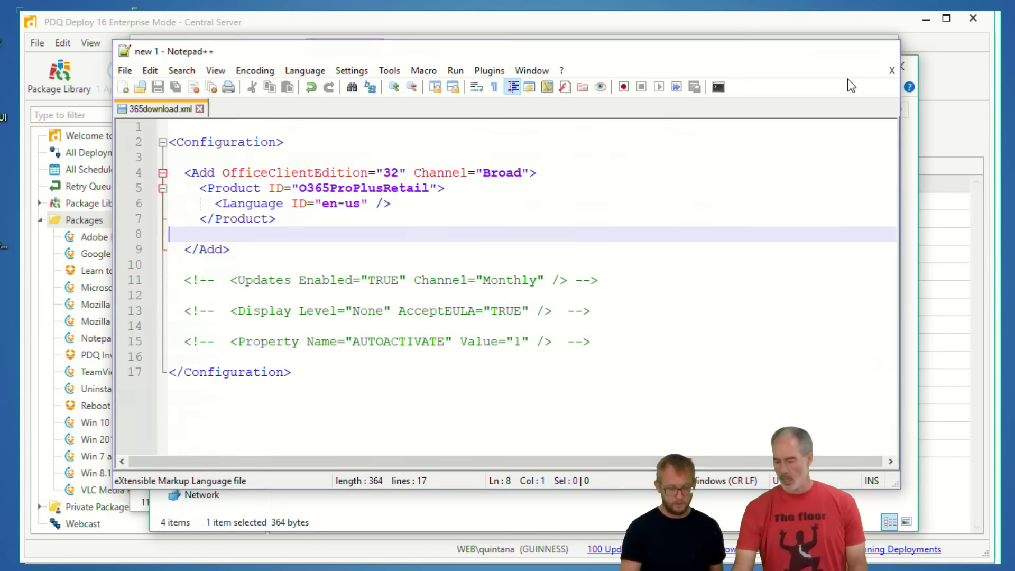
click(882, 50)
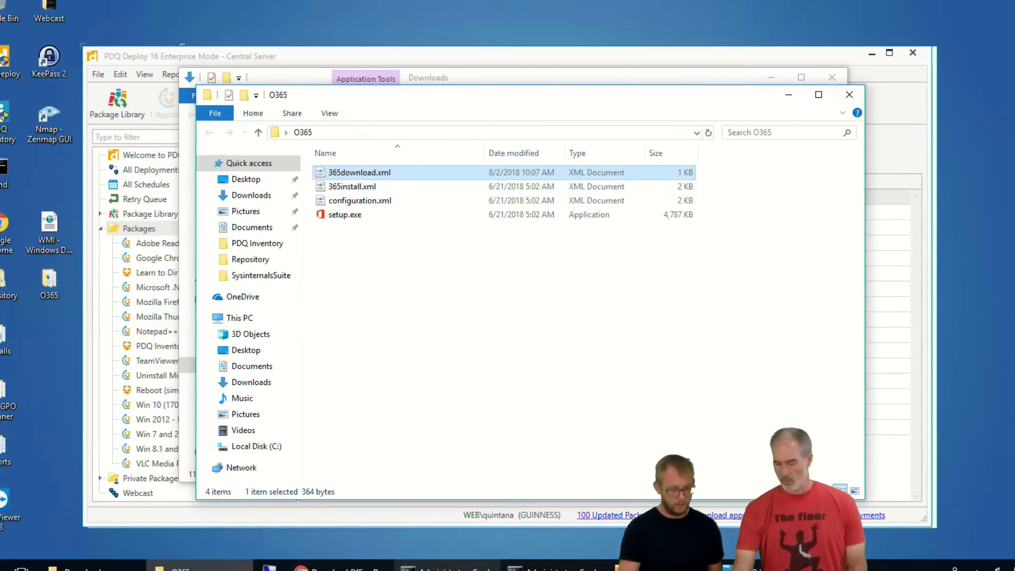
Switch to the administrator Command Prompt and change to the root of drive C with "cd ..\..\".
mouse_move(445, 570)
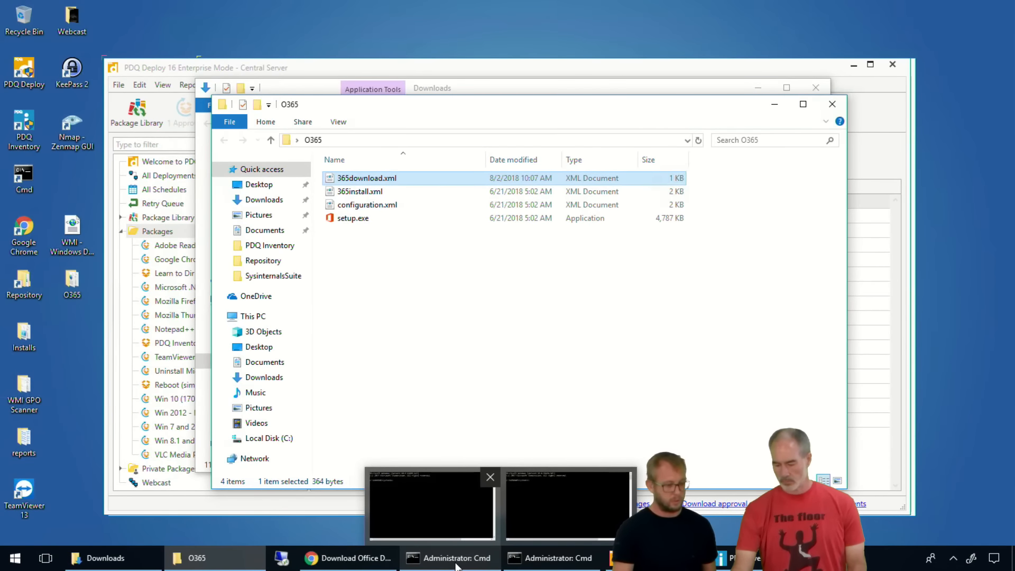
click(456, 565)
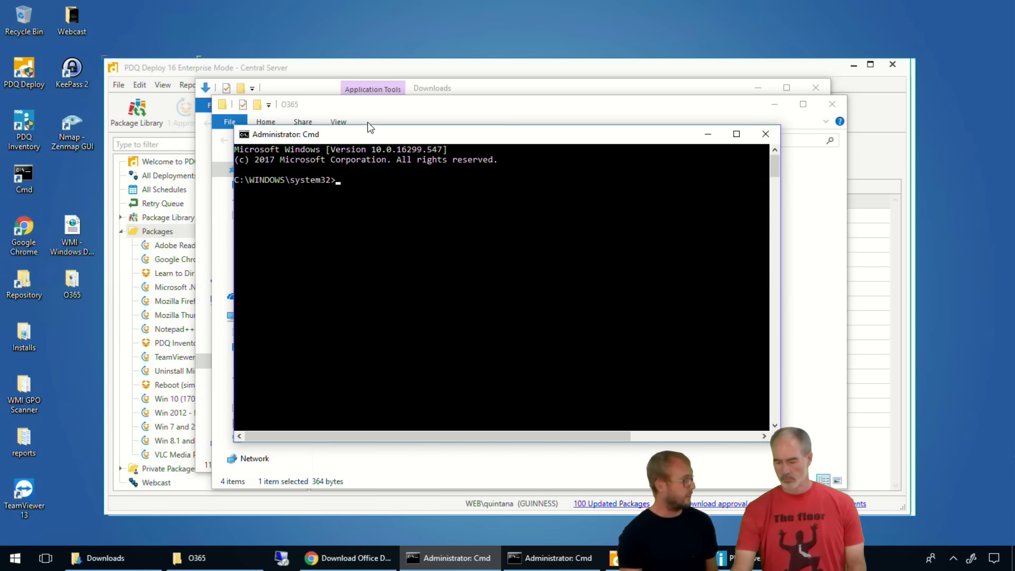
drag(370, 140, 371, 148)
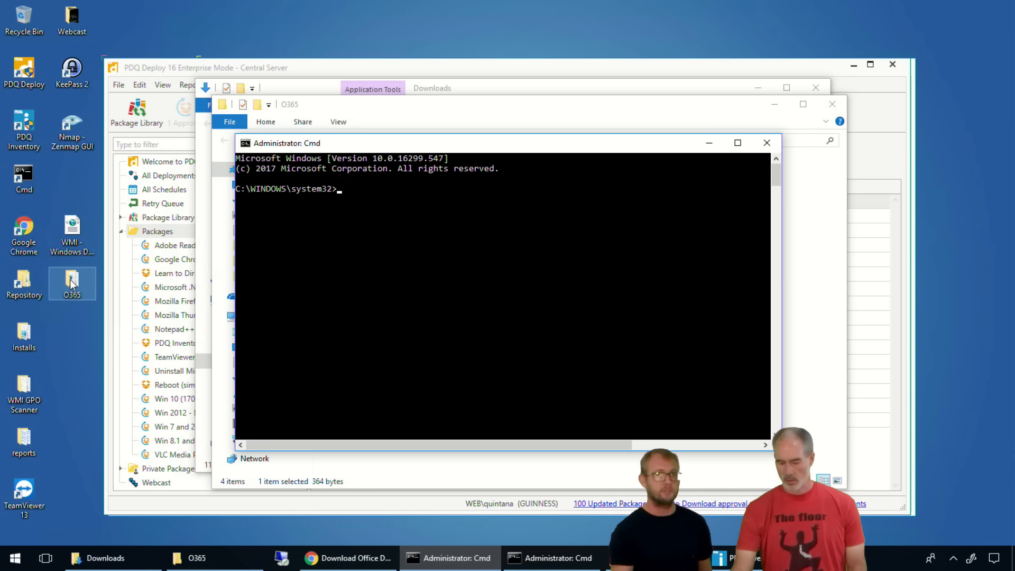
drag(72, 284, 366, 247)
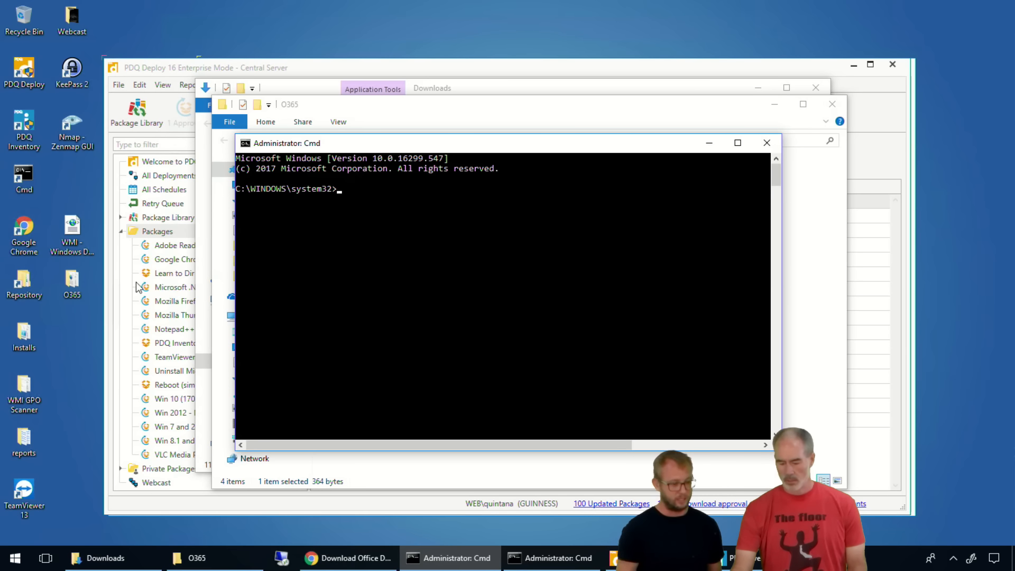
text(cd )
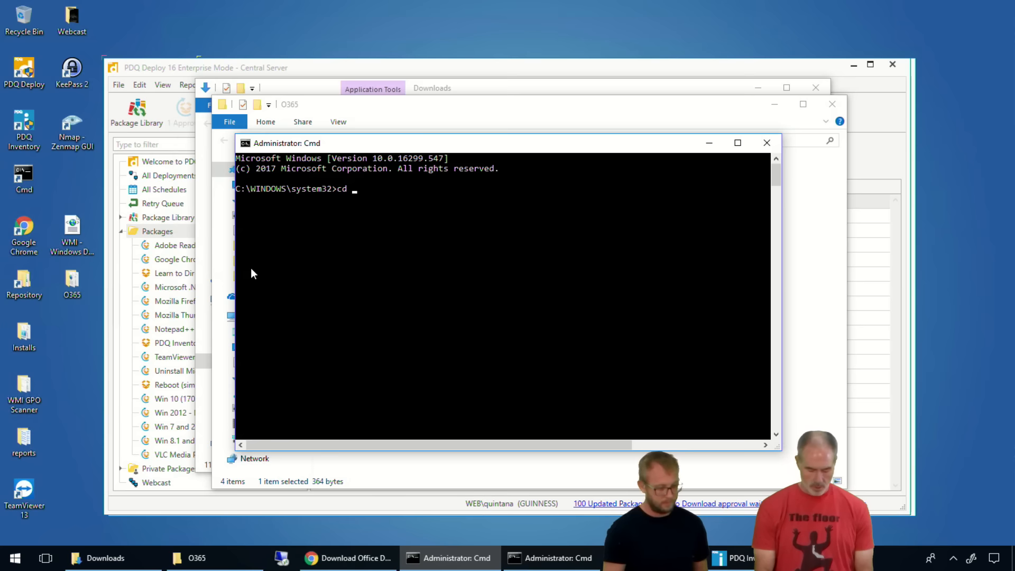
text(..\..\)
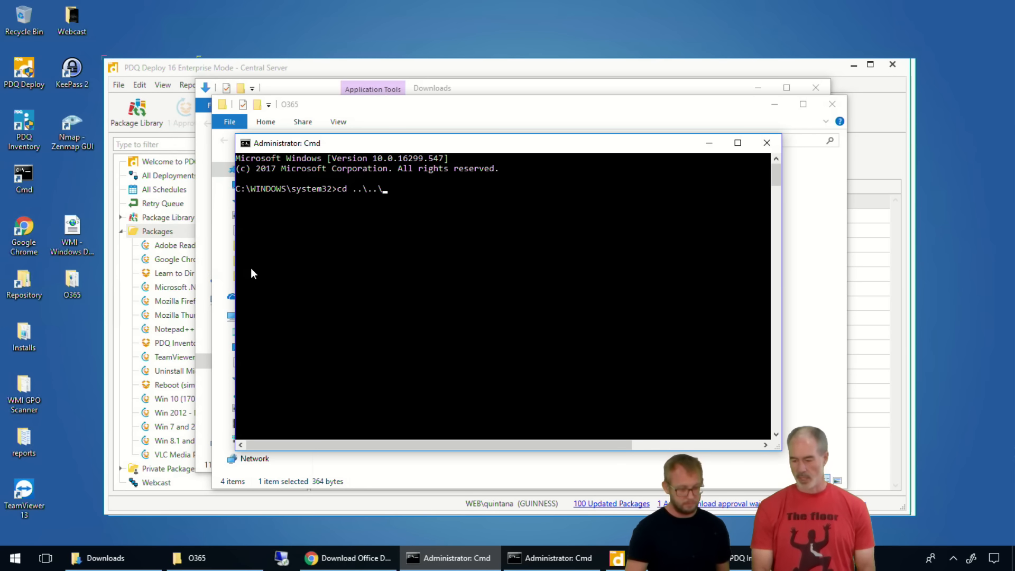
key(Return)
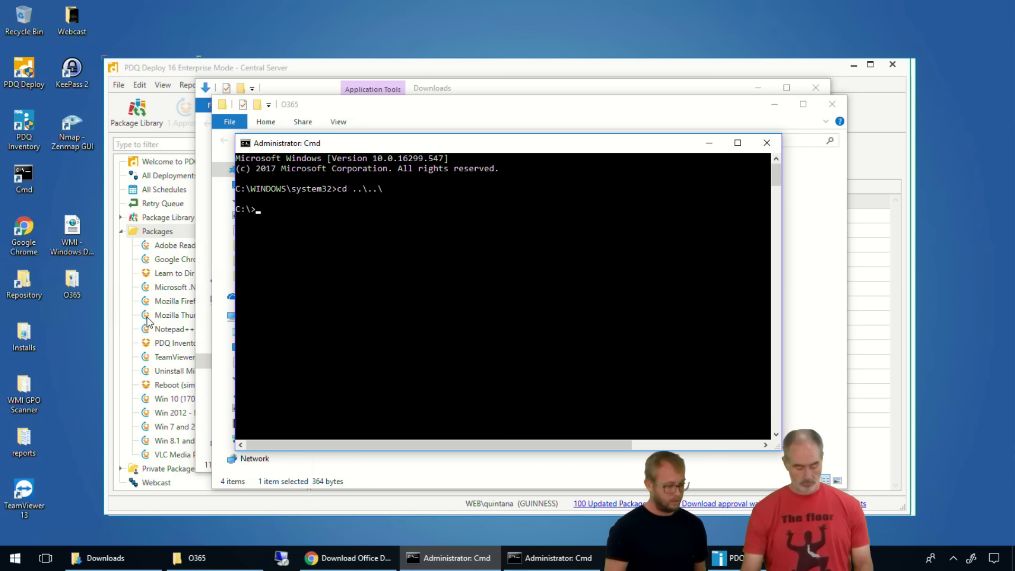
click(82, 283)
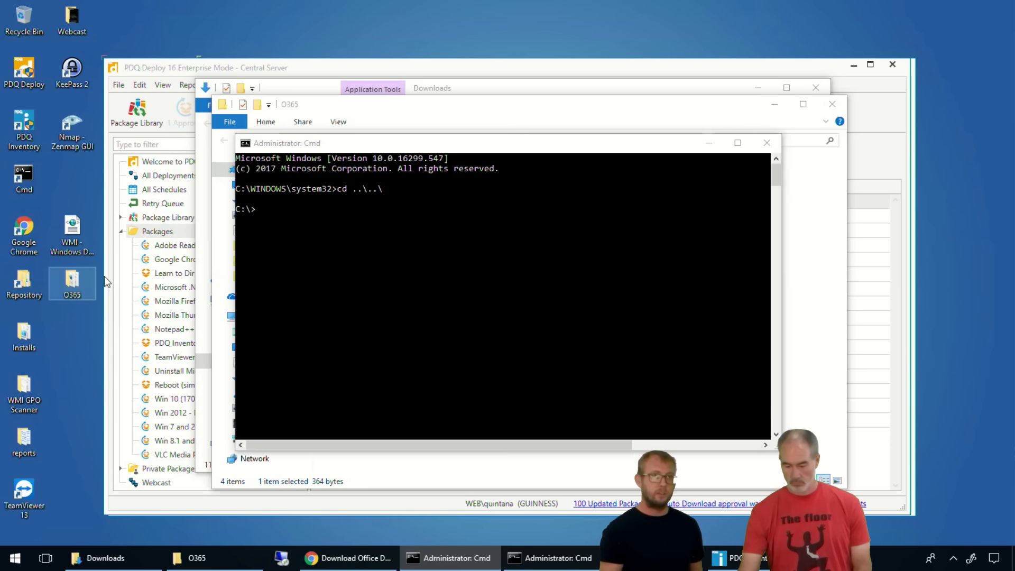
click(395, 245)
text(cd )
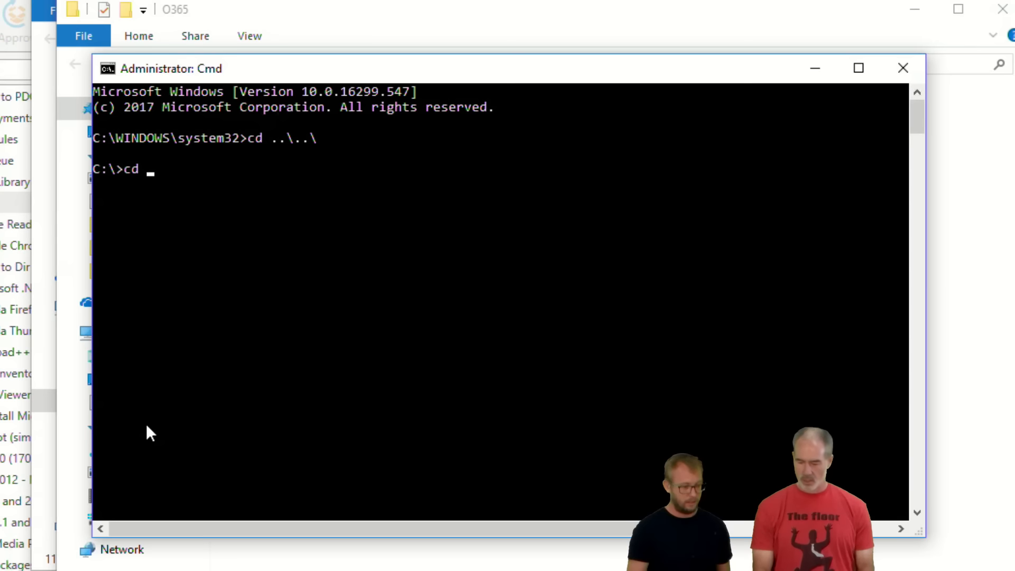
text(user)
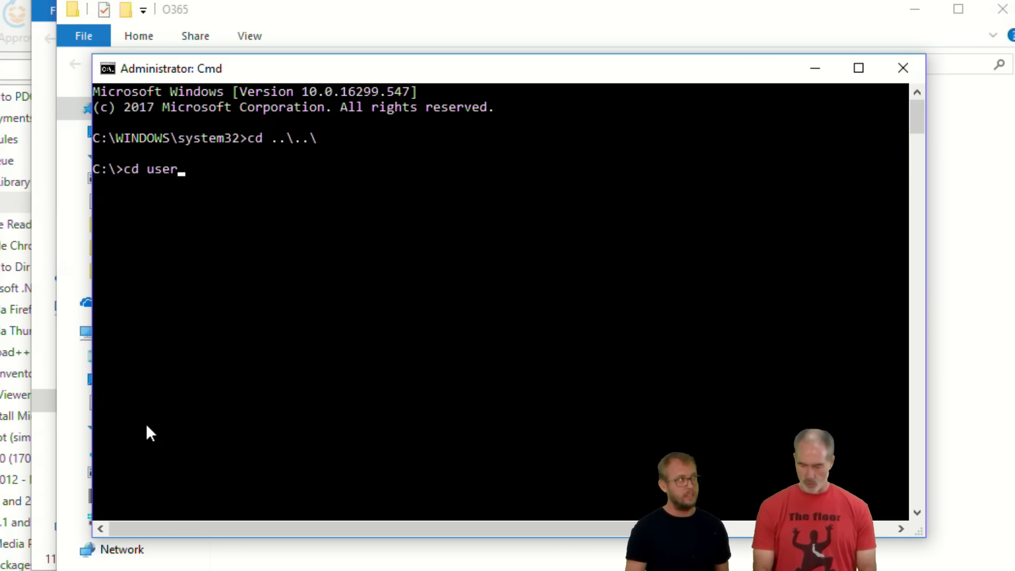
key(BackSpace)
key(BackSpace)
key(BackSpace)
key(BackSpace)
key(BackSpace)
key(BackSpace)
key(BackSpace)
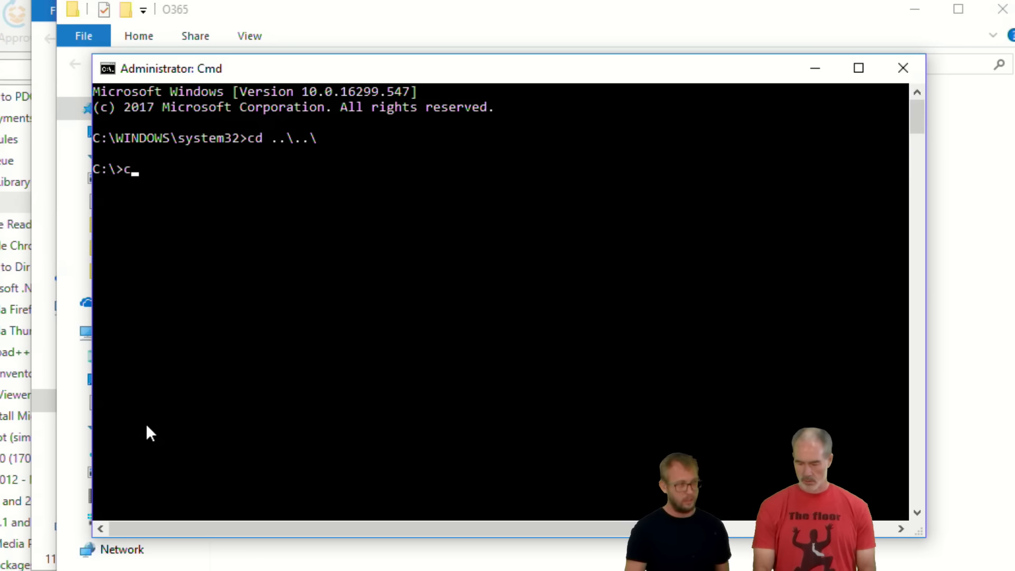
Try to change the directory to Desktop\o365 inside the user's profile folder under c:\users.
text(cd c:)
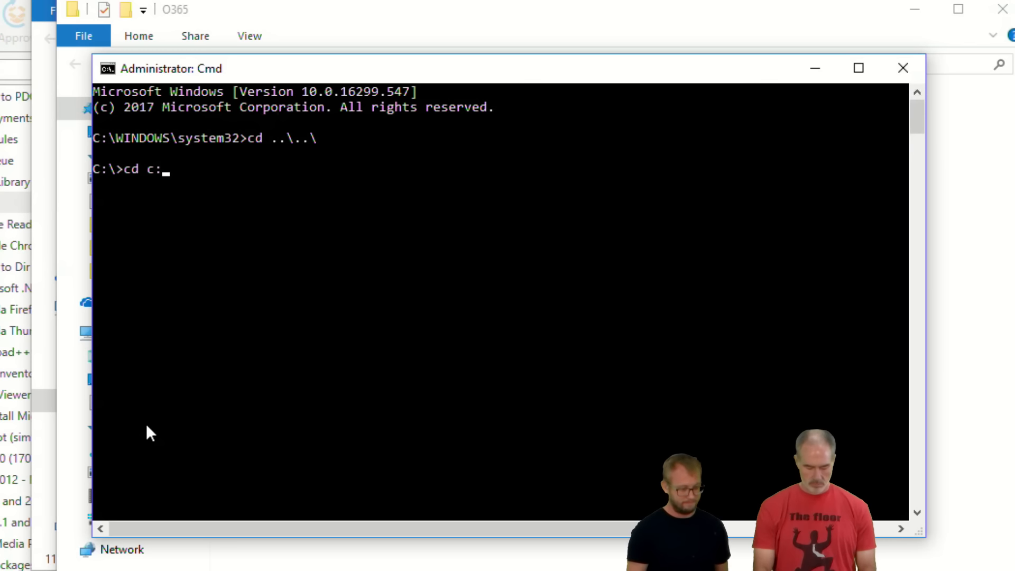
text(\users\)
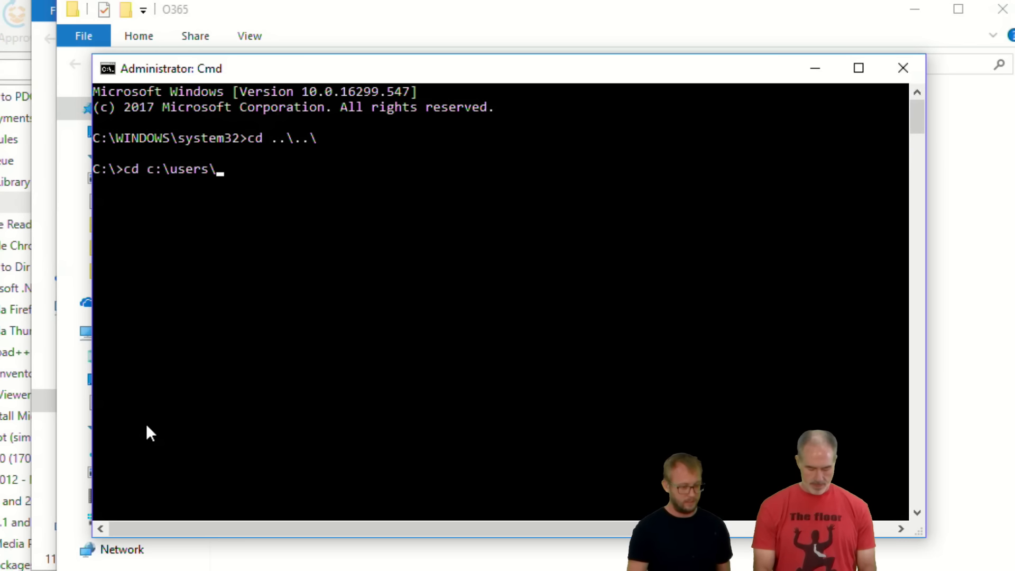
text(Quintana)
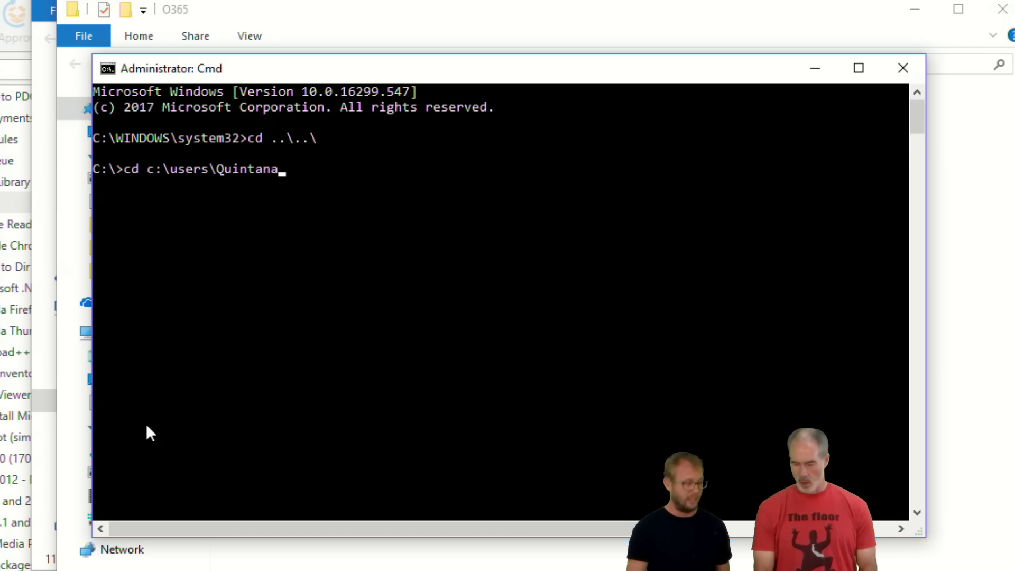
text(\)
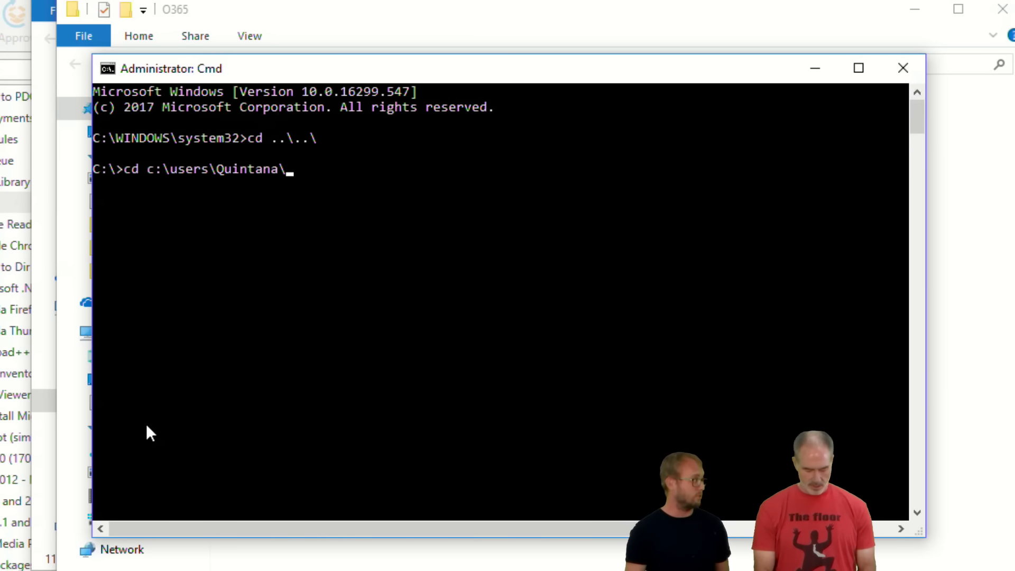
text(Desktop)
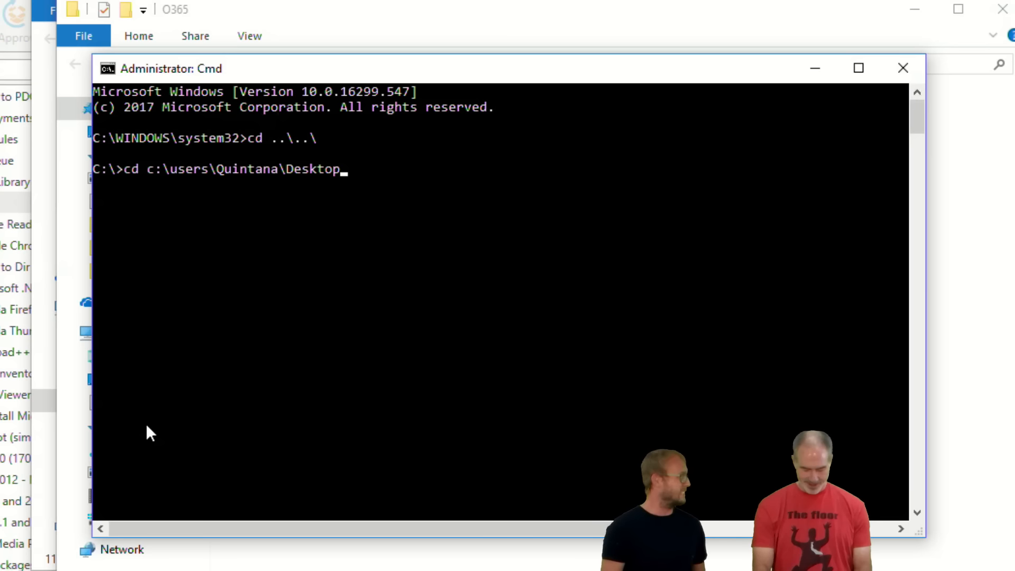
text(\o)
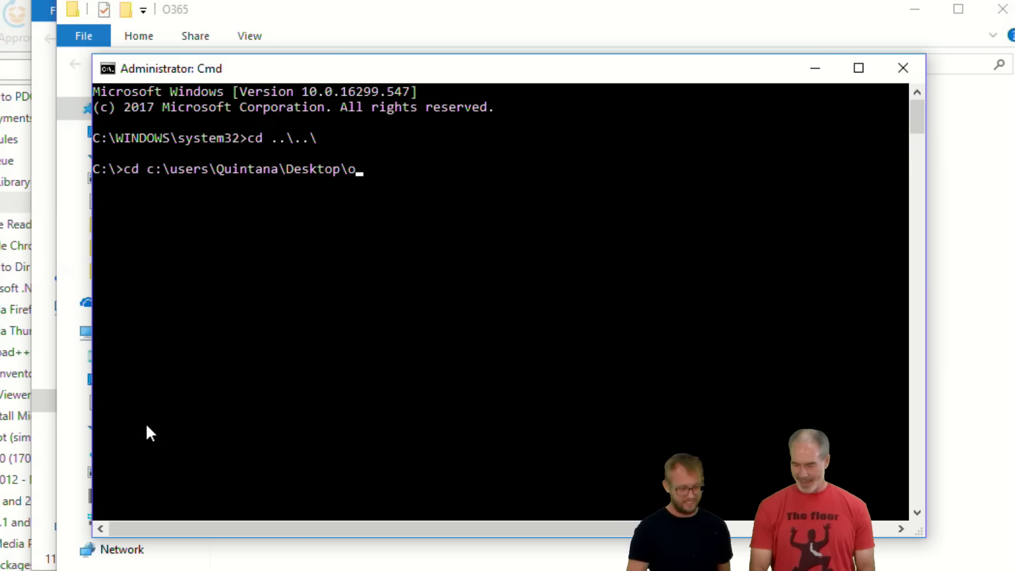
key(BackSpace)
text(o)
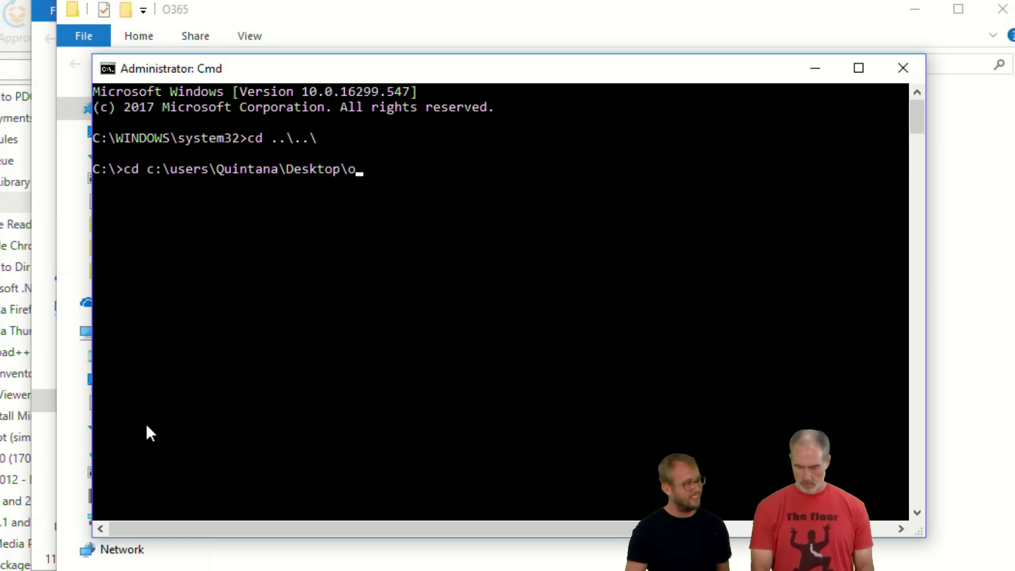
key(BackSpace)
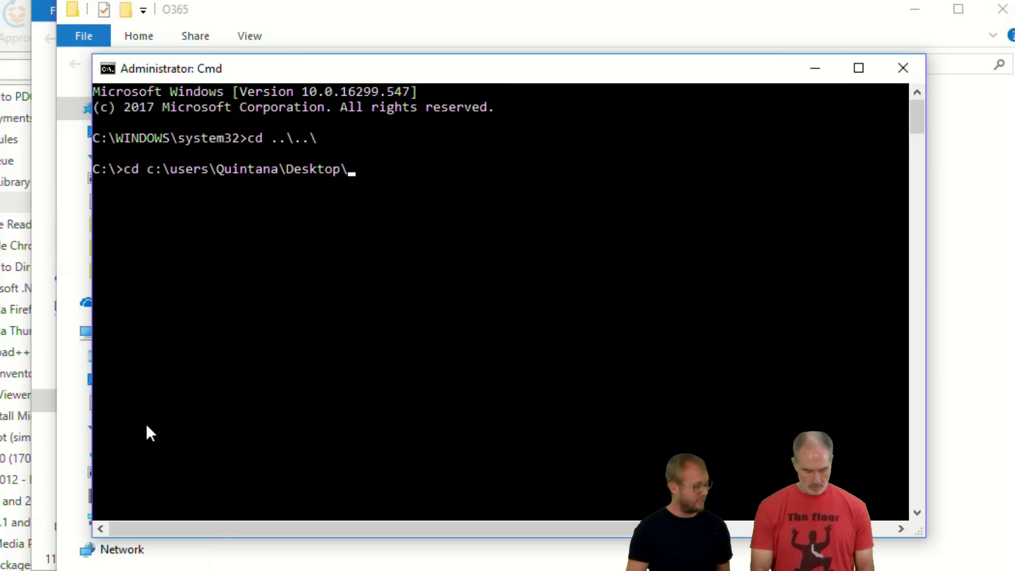
text(o)
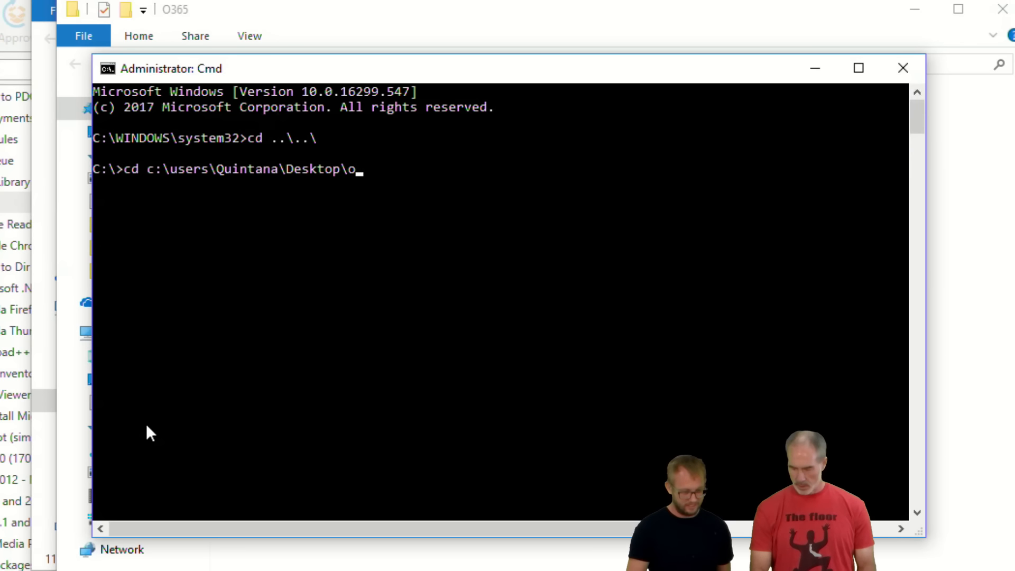
key(BackSpace)
text(o365)
key(Return)
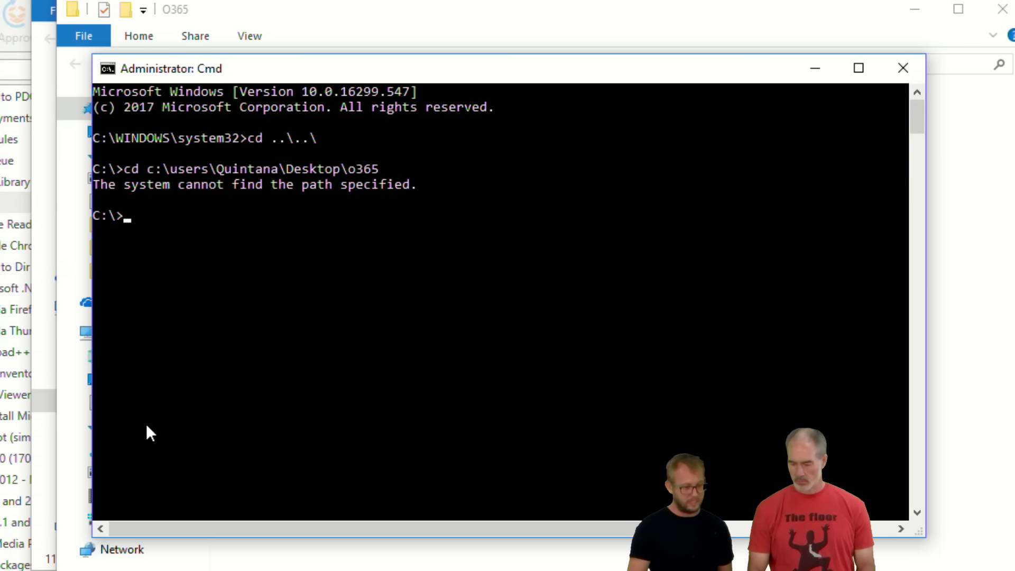
Recall the last cd command and remove o365 from the end of its path.
key(Up)
key(BackSpace)
key(BackSpace)
key(BackSpace)
key(BackSpace)
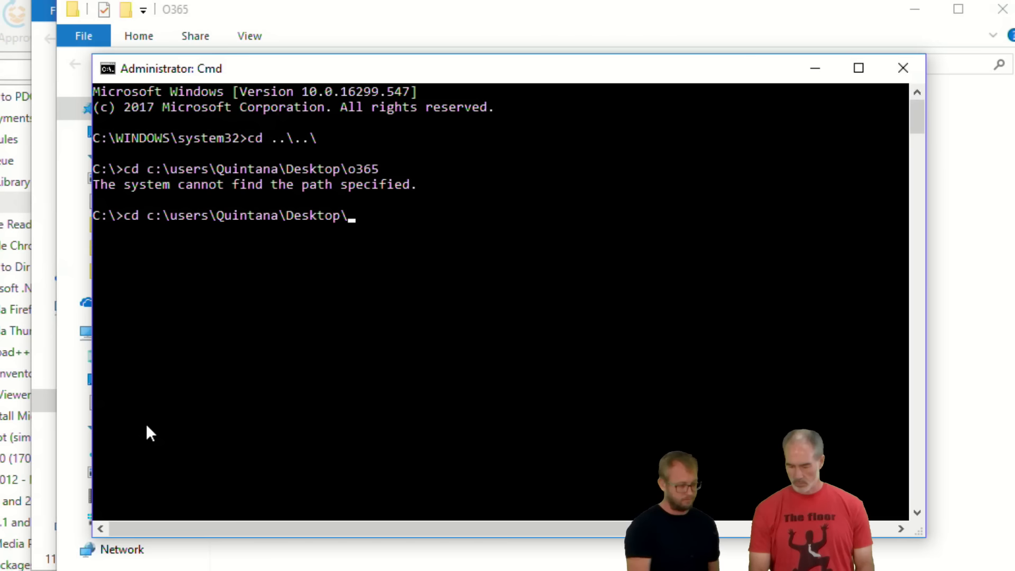
Check the location of the desktop O365 folder in its properties, then close the dialog.
right_click(0, 294)
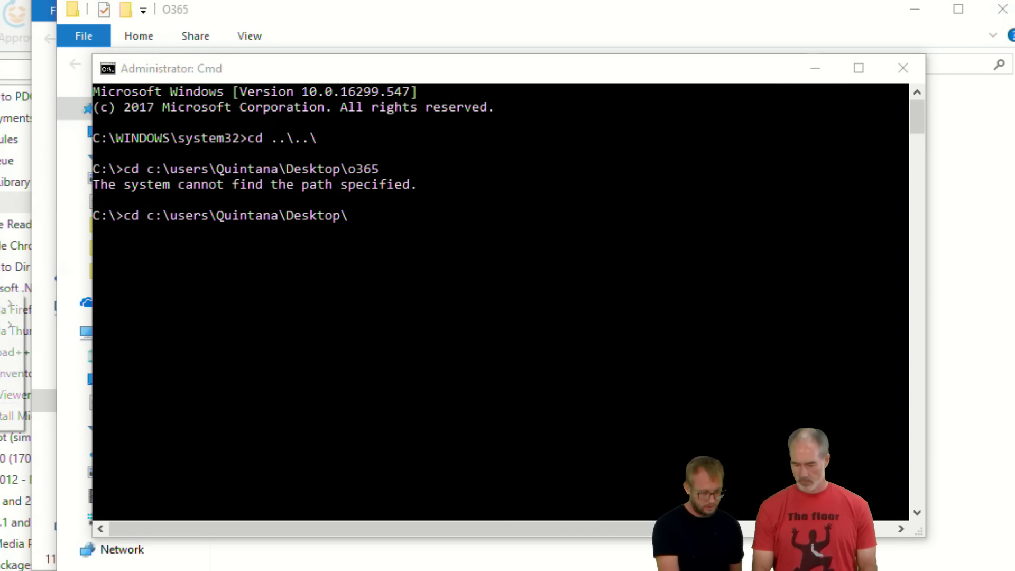
click(0, 323)
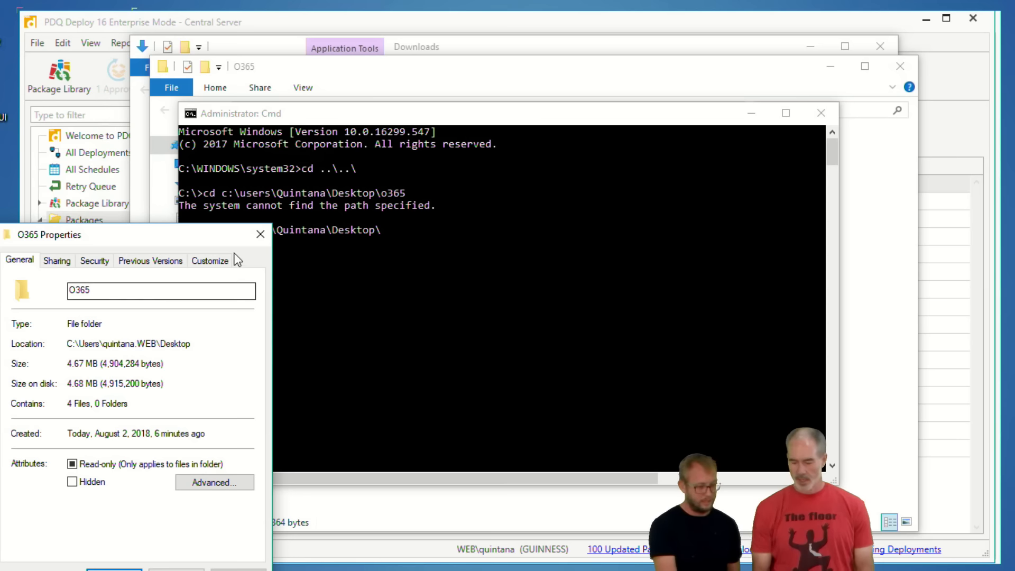
click(256, 240)
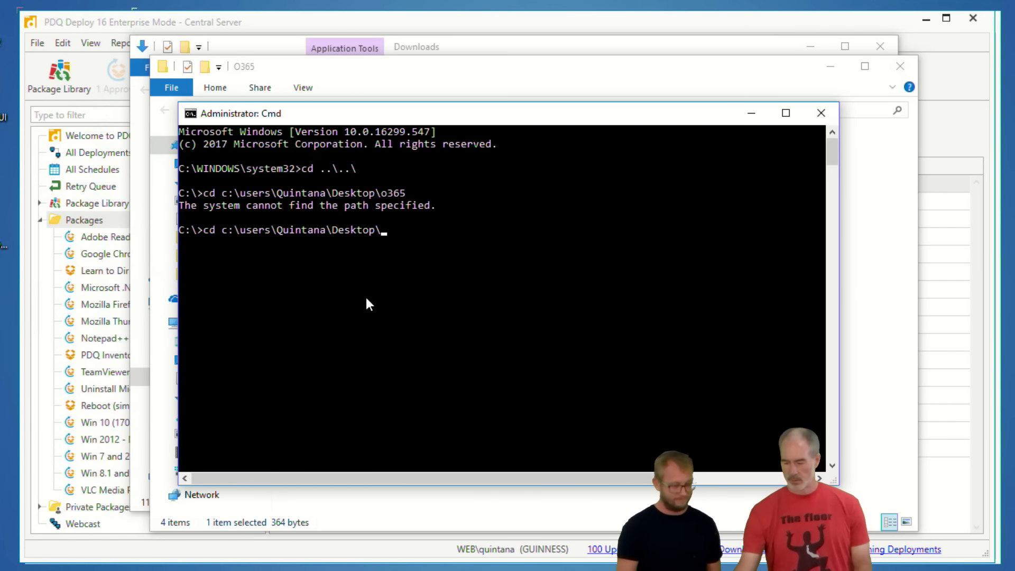
Correct the cd command's path so it points to the user's profile folder with the .WEB suffix.
key(BackSpace)
key(BackSpace)
key(BackSpace)
key(BackSpace)
key(BackSpace)
key(BackSpace)
key(BackSpace)
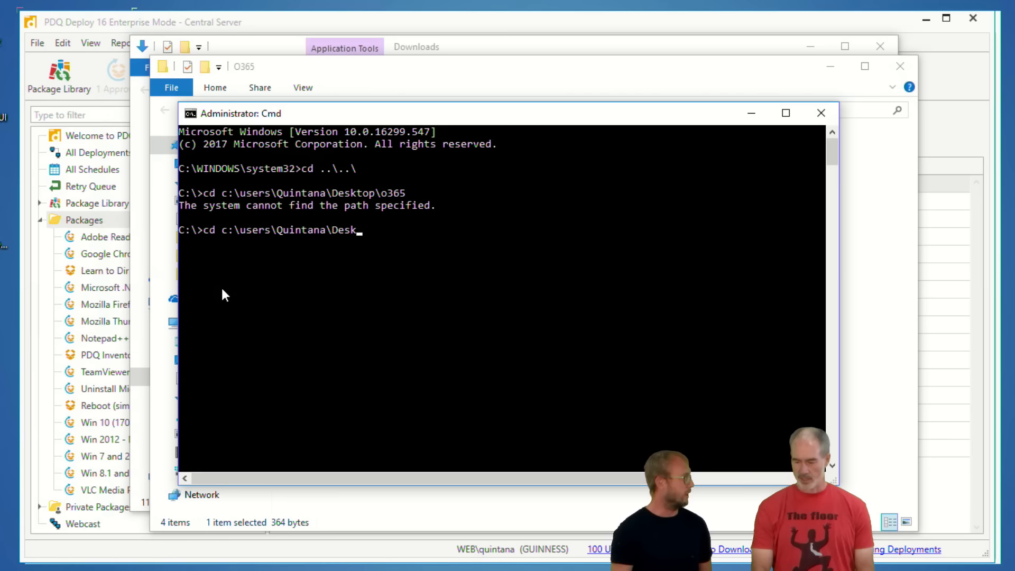
key(BackSpace)
key(BackSpace)
text(.we)
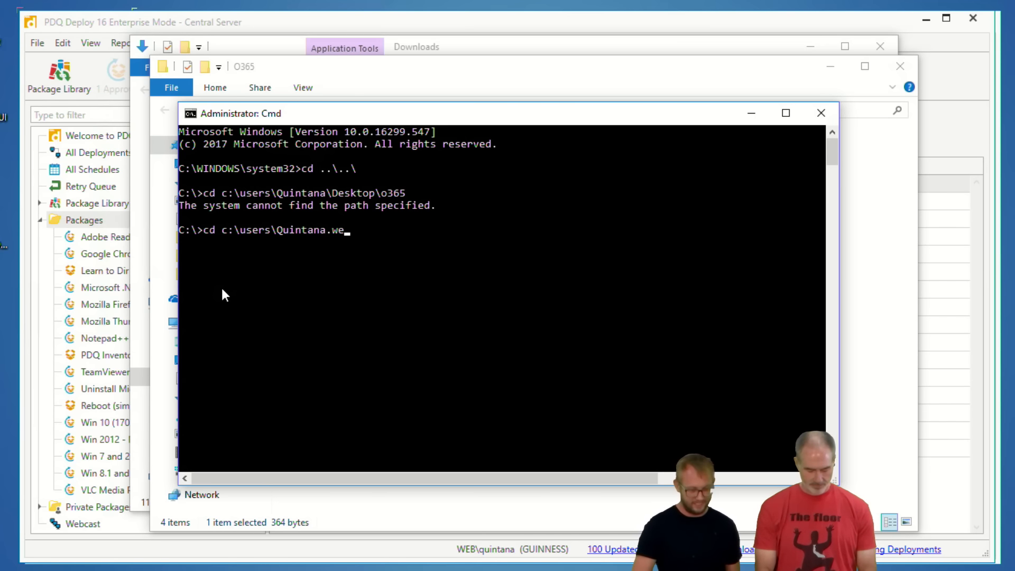
key(BackSpace)
key(BackSpace)
key(BackSpace)
text(.)
key(Tab)
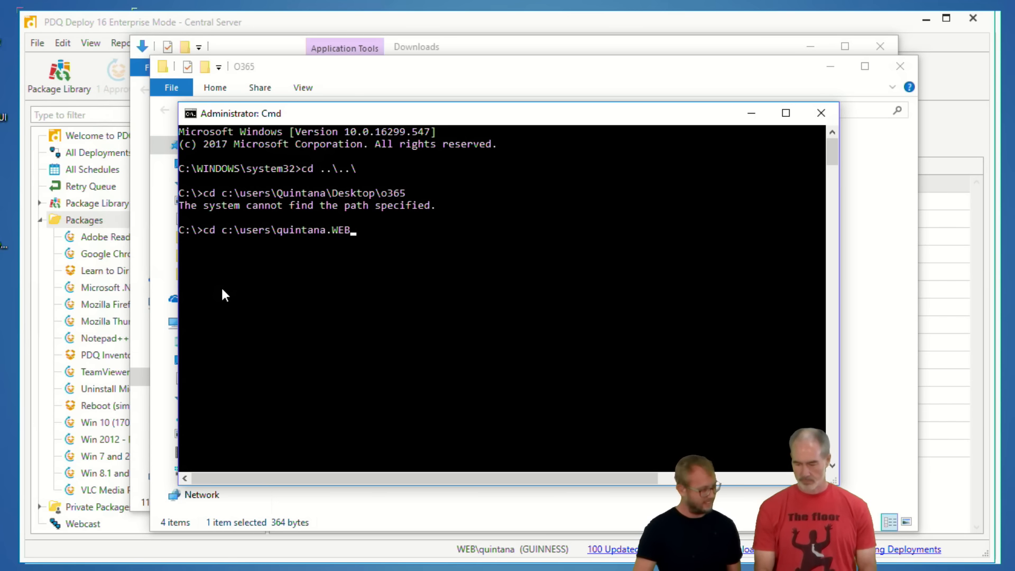
Complete the path with \Desktop\O365, change to that folder and list its contents with dir.
text(\des)
key(Tab)
text(\o3)
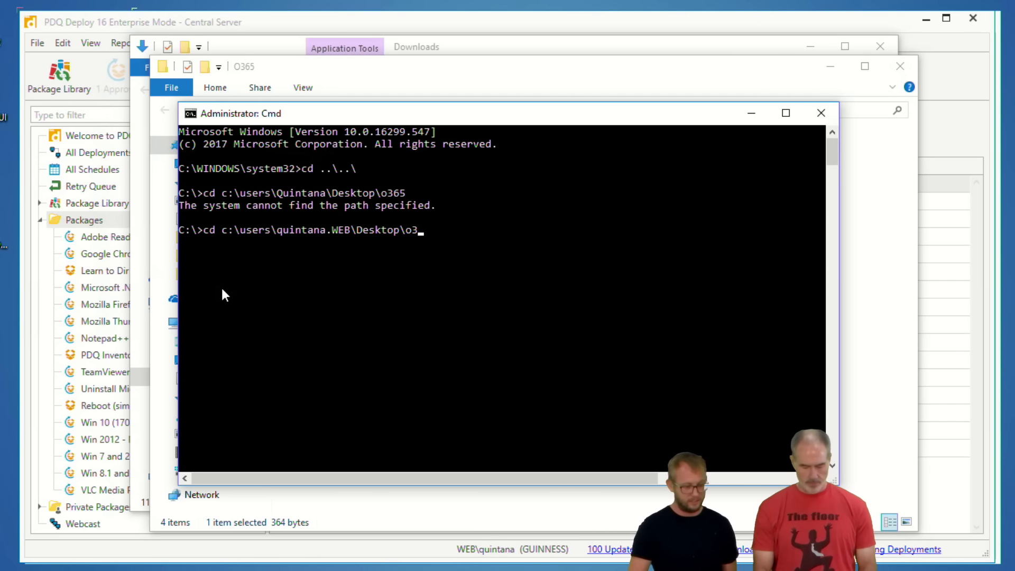
key(Tab)
key(Return)
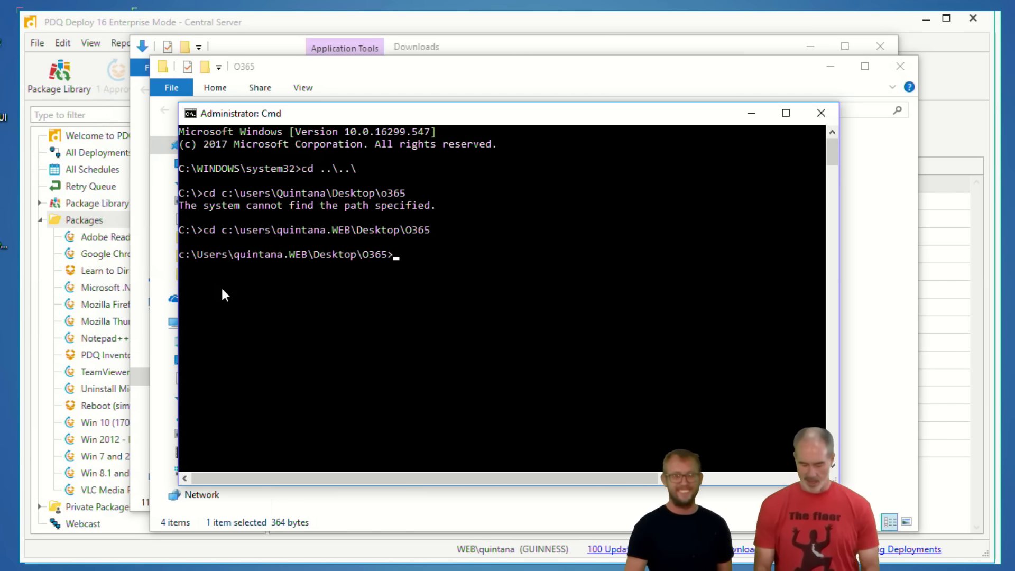
text(dir)
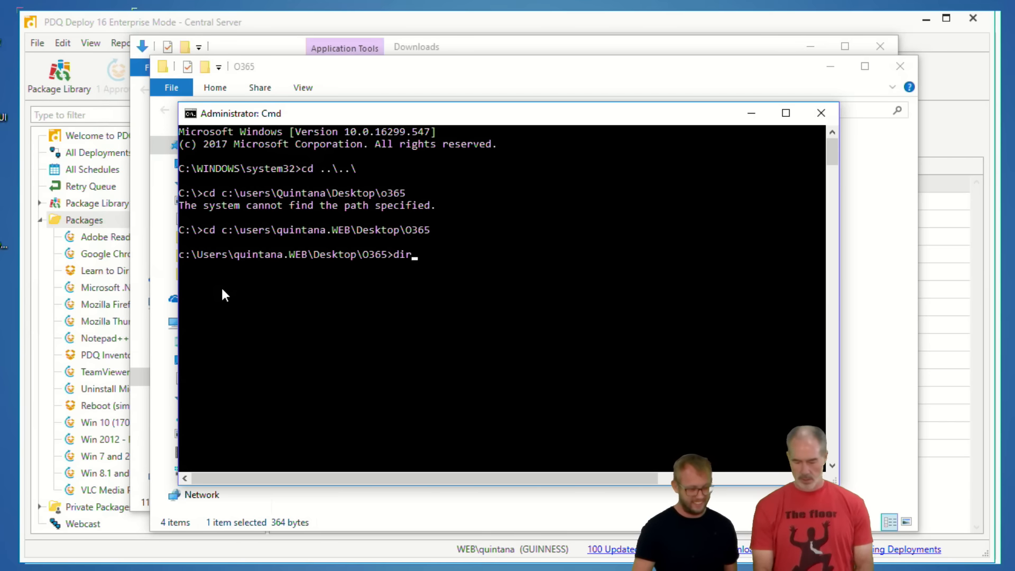
key(Return)
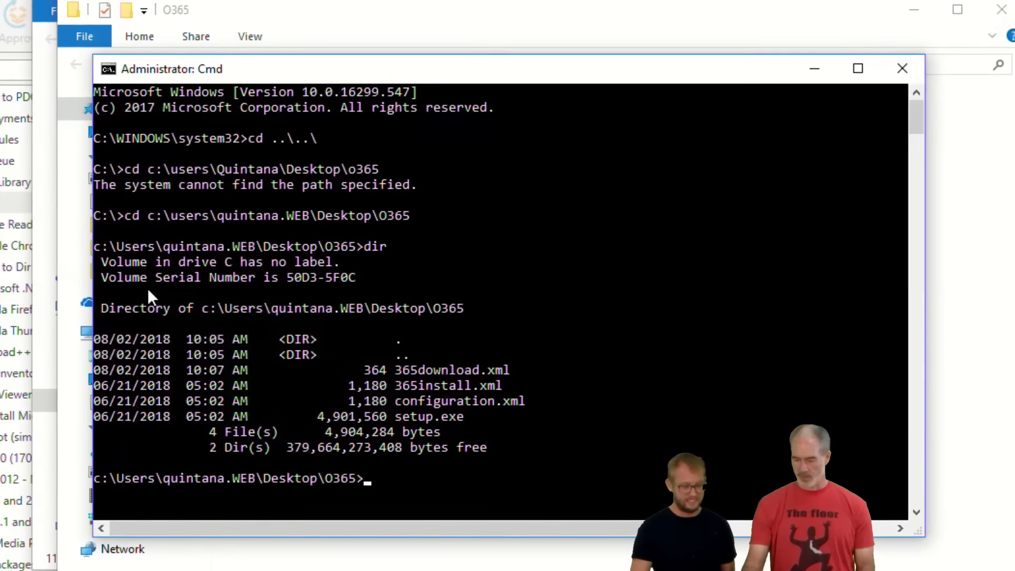
Run setup.exe with the /download option and 365download.xml to start downloading the Office files.
text(s)
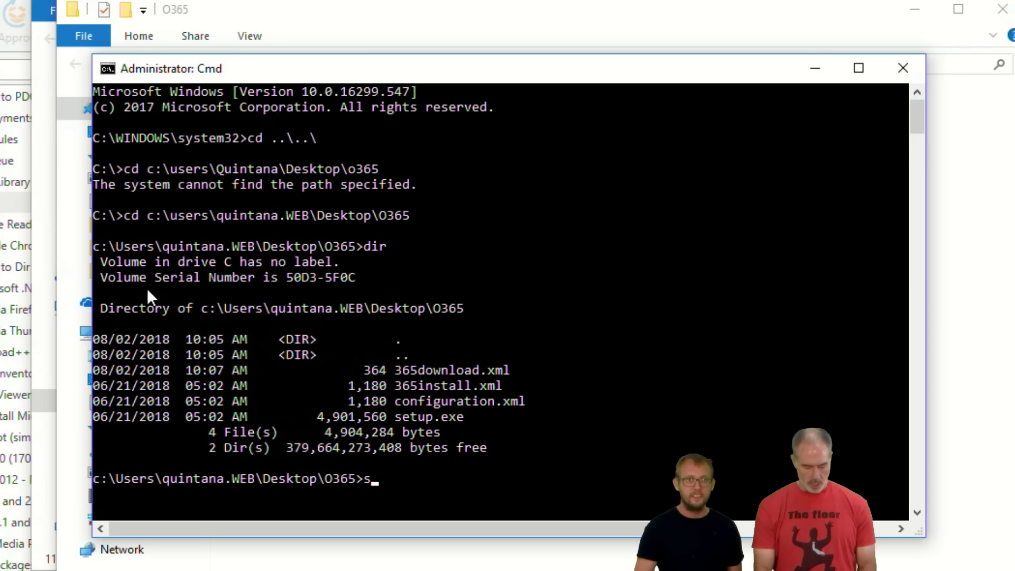
text(etup.exe)
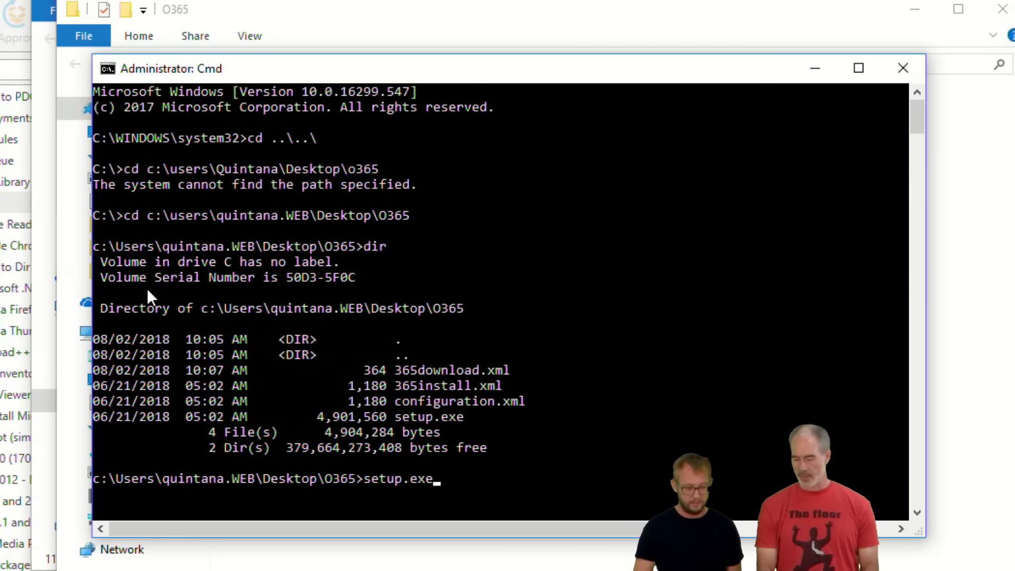
text( /download)
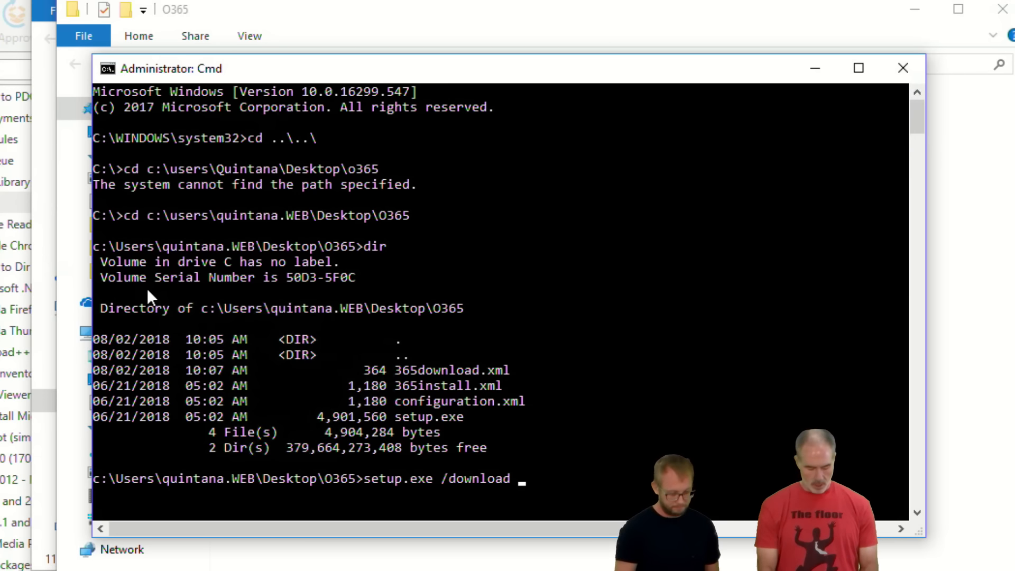
text(365)
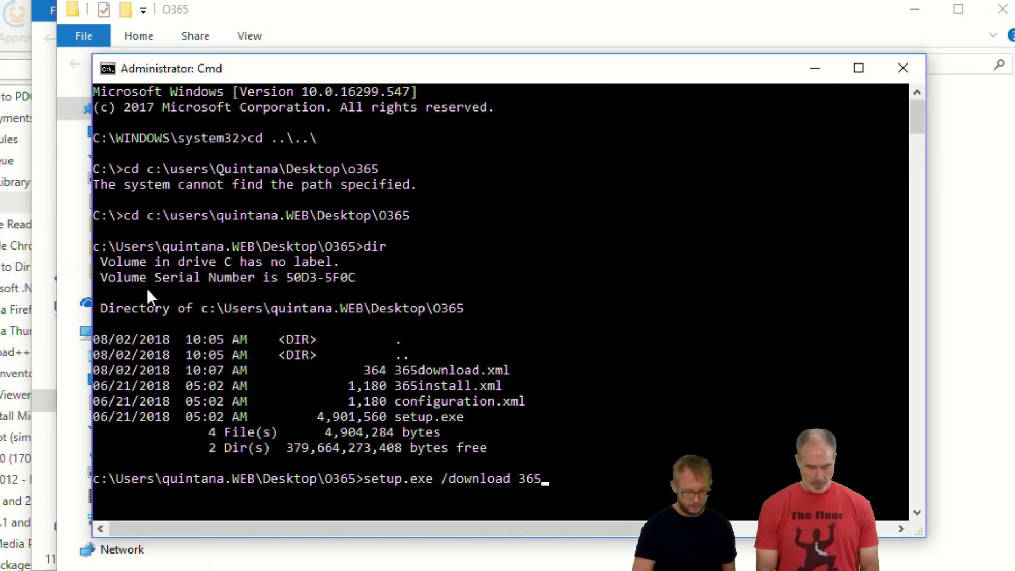
text(download.xml)
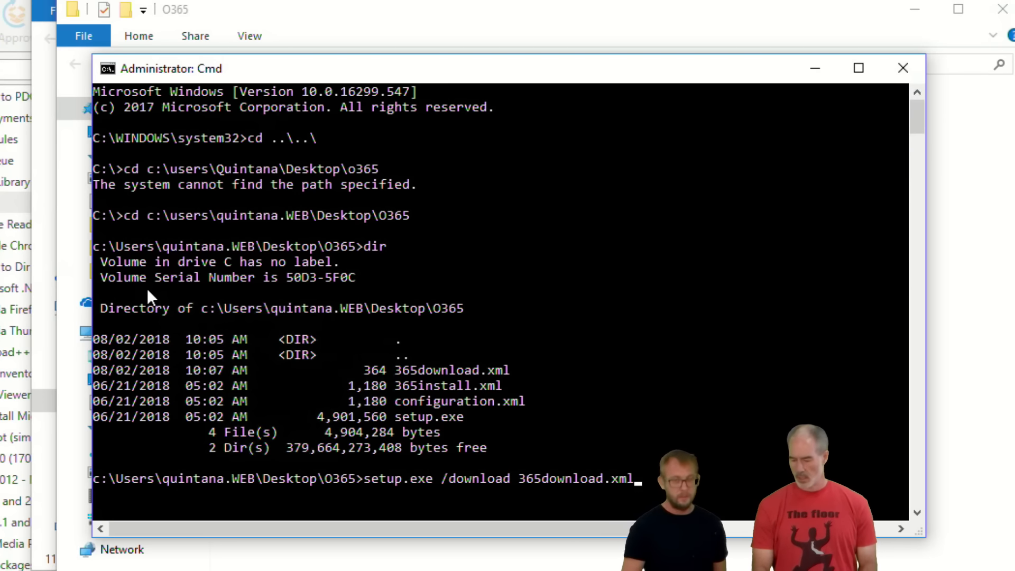
key(Return)
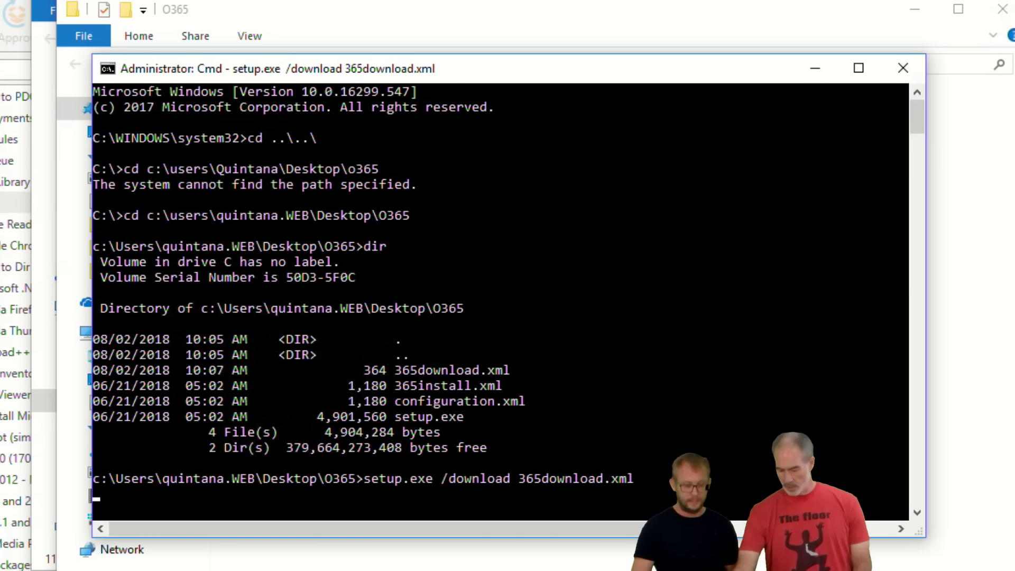
Switch to the O365 folder in File Explorer and open 365install.xml for editing in Notepad++.
key(alt+Tab)
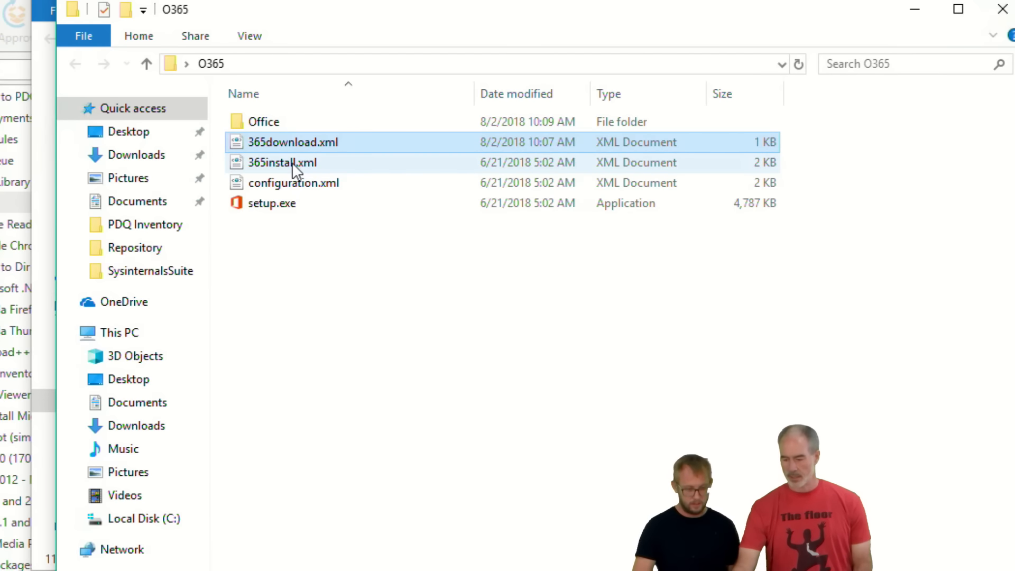
click(292, 163)
right_click(292, 163)
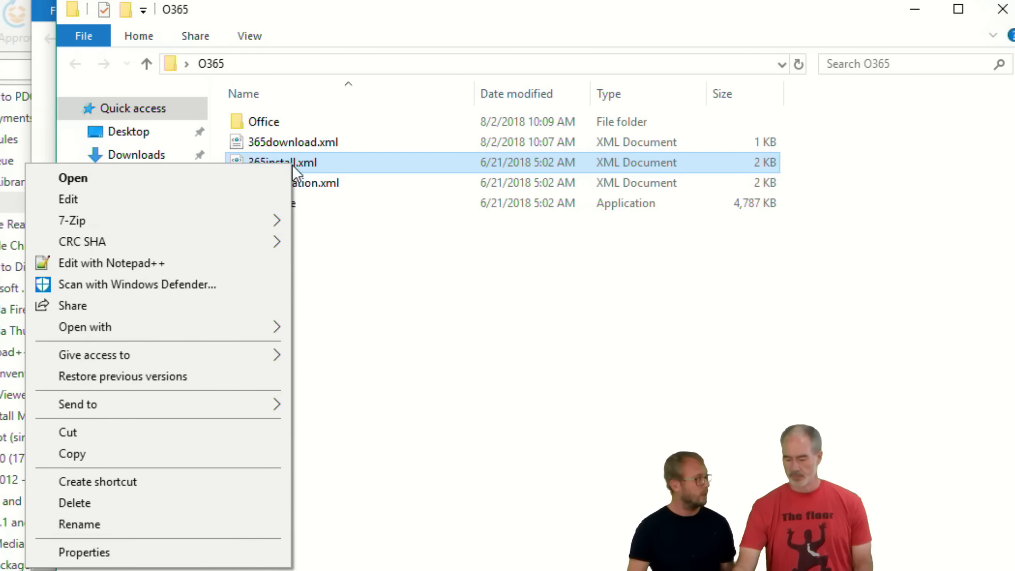
click(239, 262)
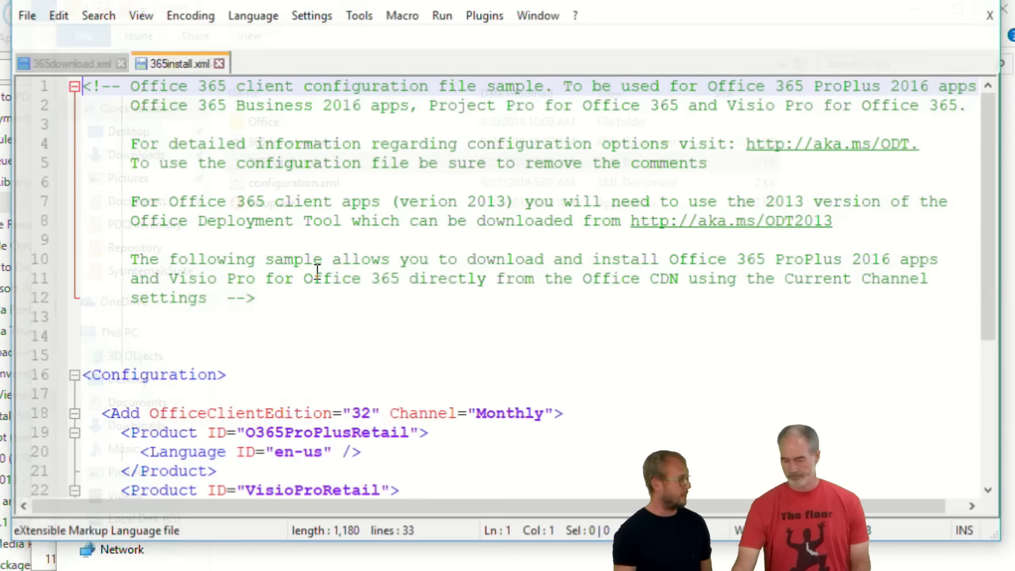
Delete the introductory comment with the surplus blank lines below it, and remove the VisioProRetail product block.
drag(255, 299, 80, 85)
key(Delete)
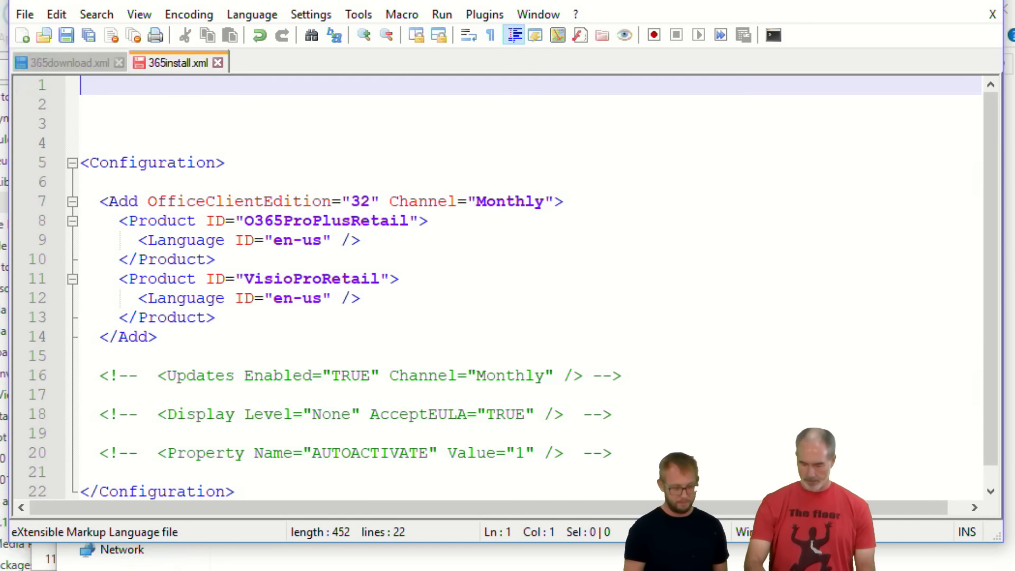
key(Delete)
key(Delete)
key(Delete)
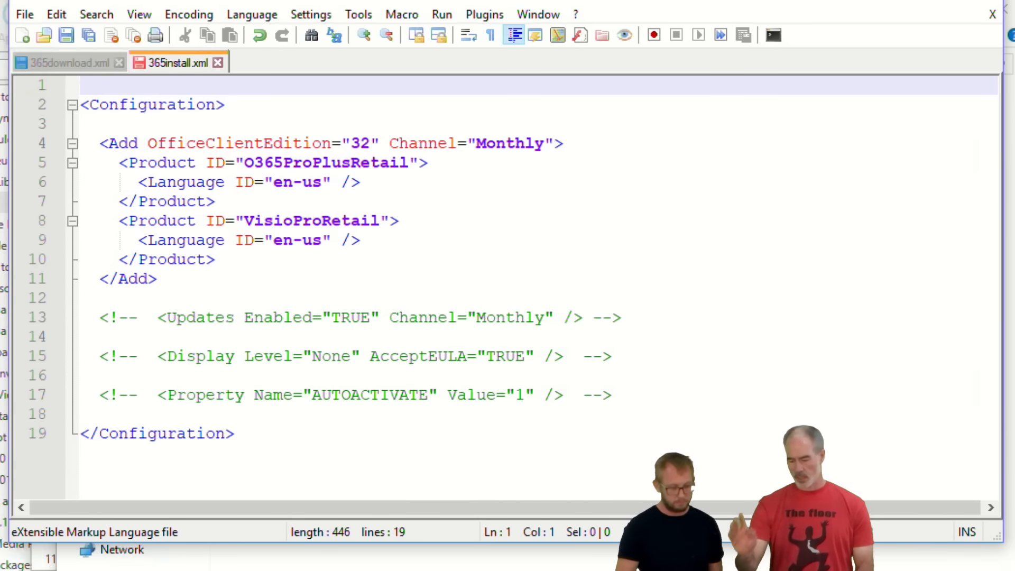
drag(217, 258, 72, 228)
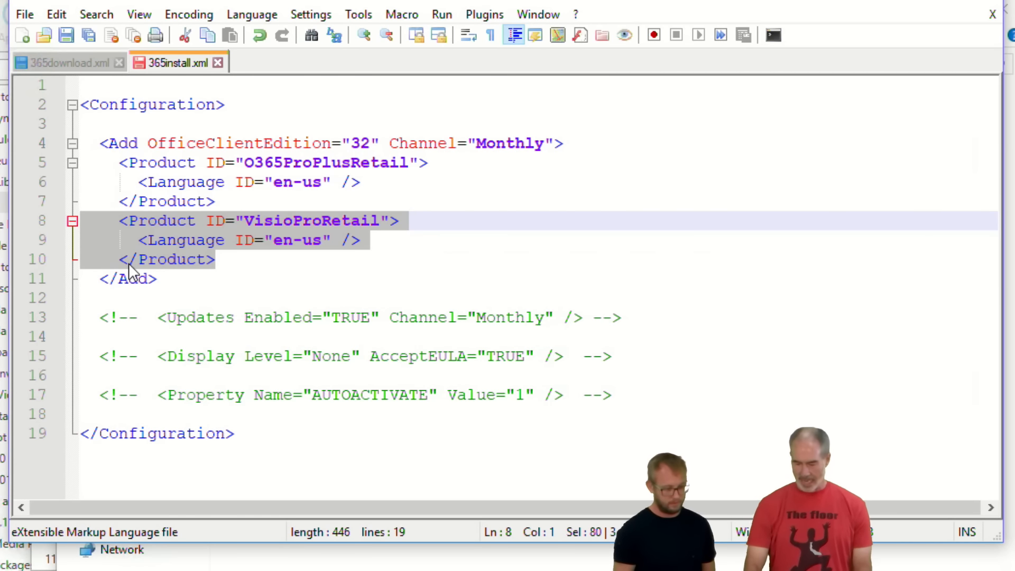
key(Delete)
Remove the opening comment markers in front of the Updates, Display and Property elements.
drag(157, 279, 100, 280)
key(Delete)
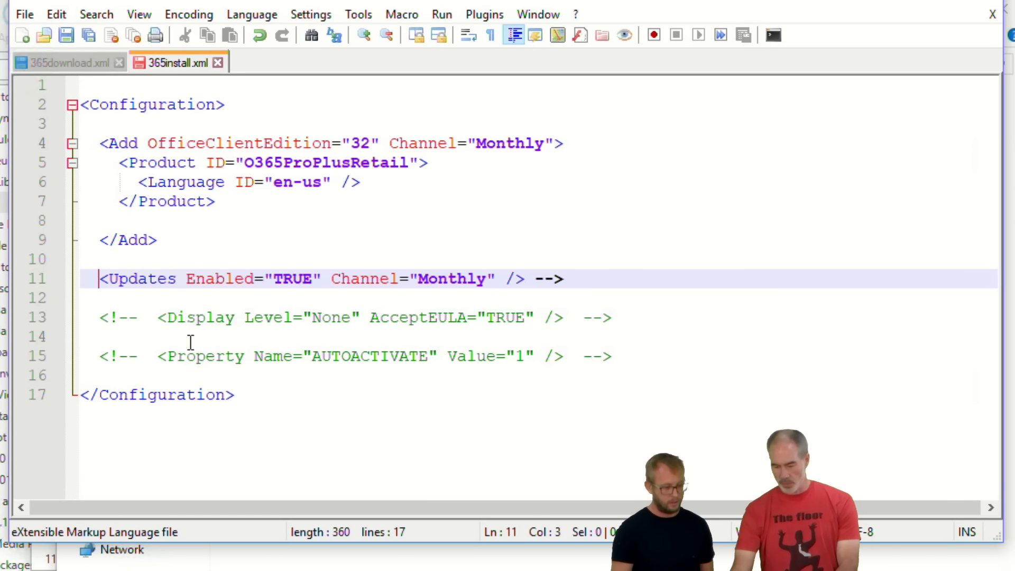
drag(157, 317, 91, 319)
key(Delete)
click(157, 356)
drag(157, 355, 82, 356)
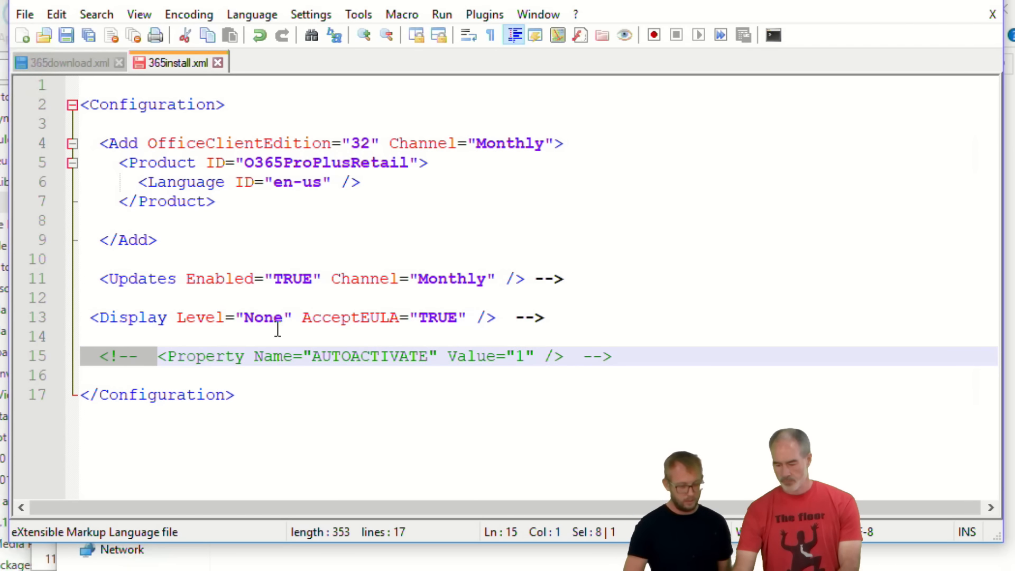
key(Delete)
Remove the closing comment markers after the Updates, Display and Property elements.
drag(583, 273, 525, 279)
key(Delete)
drag(546, 318, 496, 317)
key(Delete)
drag(546, 356, 487, 356)
key(Delete)
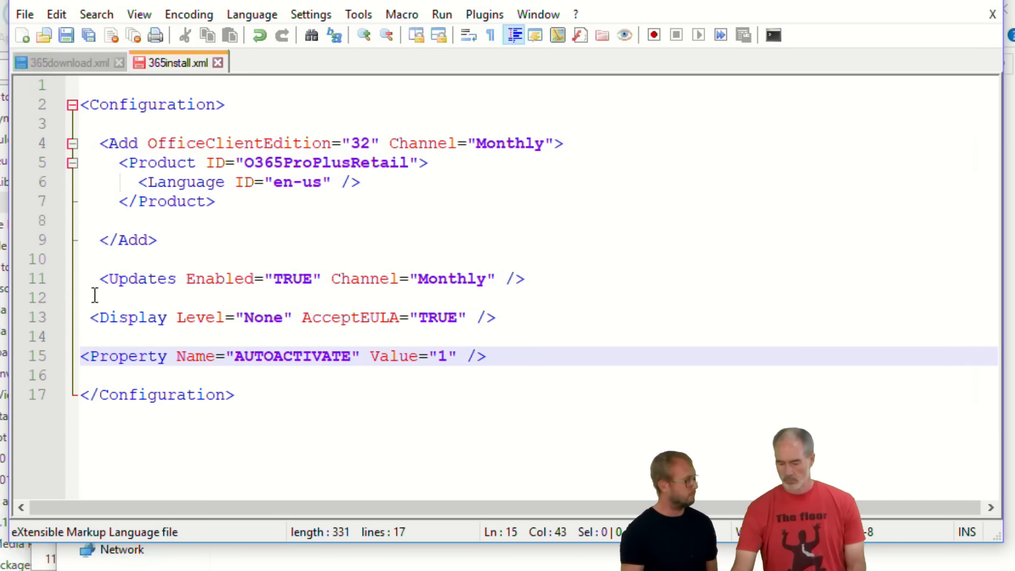
Remove the indentation of the Updates and Display lines and the blank lines between the Updates, Display and Property elements.
click(98, 278)
key(BackSpace)
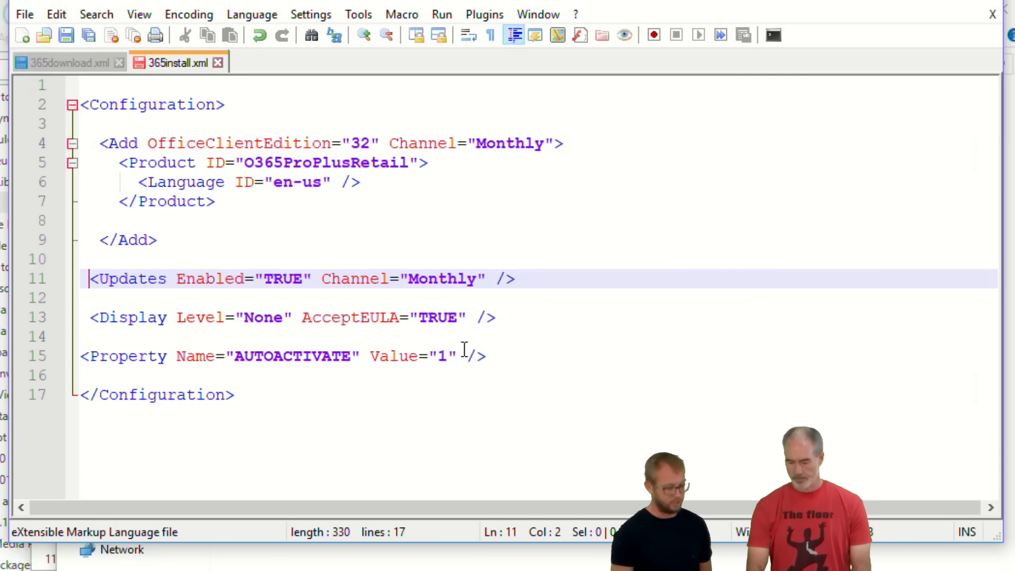
key(Down)
key(Down)
key(BackSpace)
key(Up)
key(Up)
key(Delete)
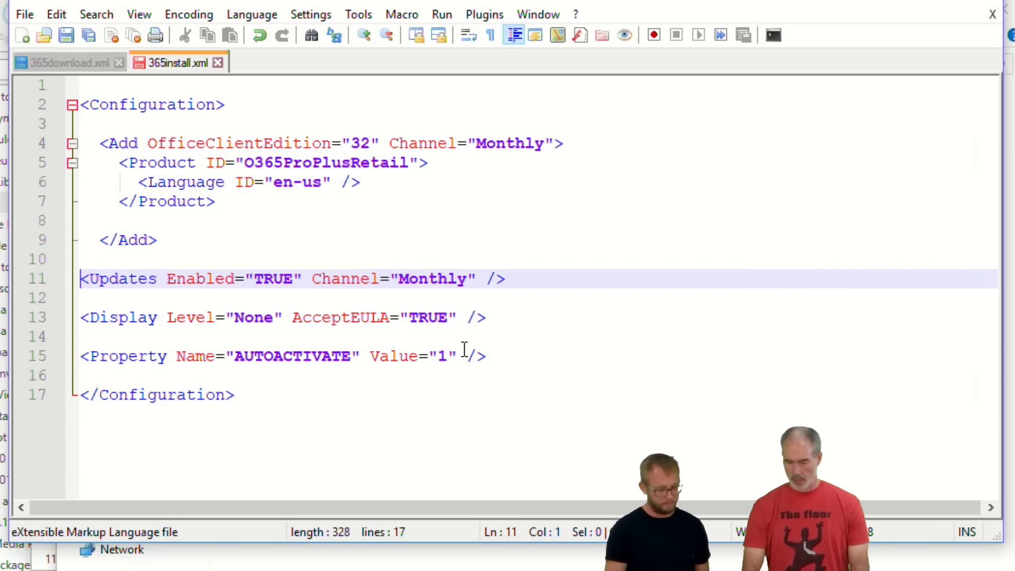
key(Down)
key(Delete)
key(Down)
key(Delete)
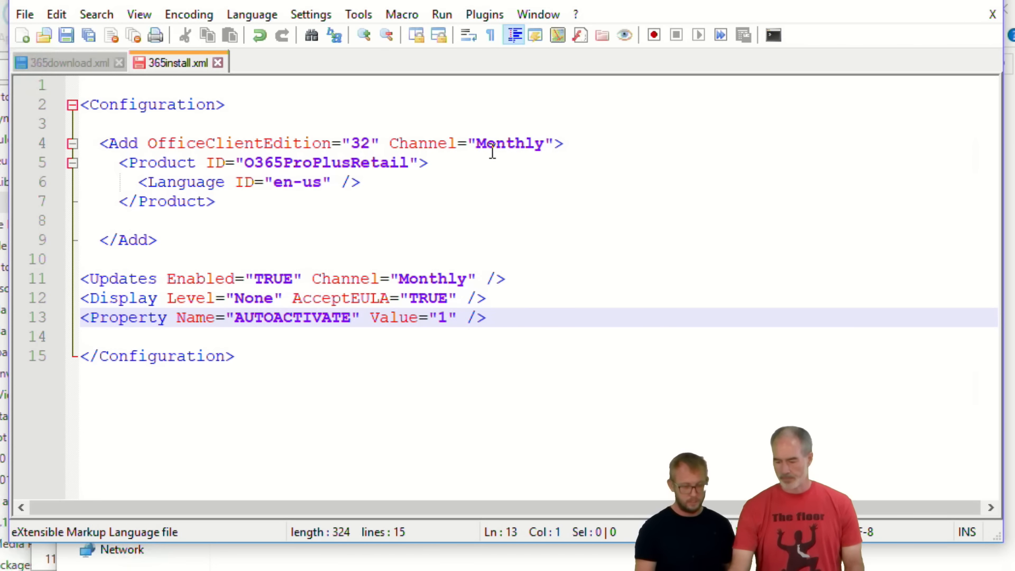
Set the AUTOACTIVATE property value to 0 and remove the blank line above the closing Add tag.
click(546, 144)
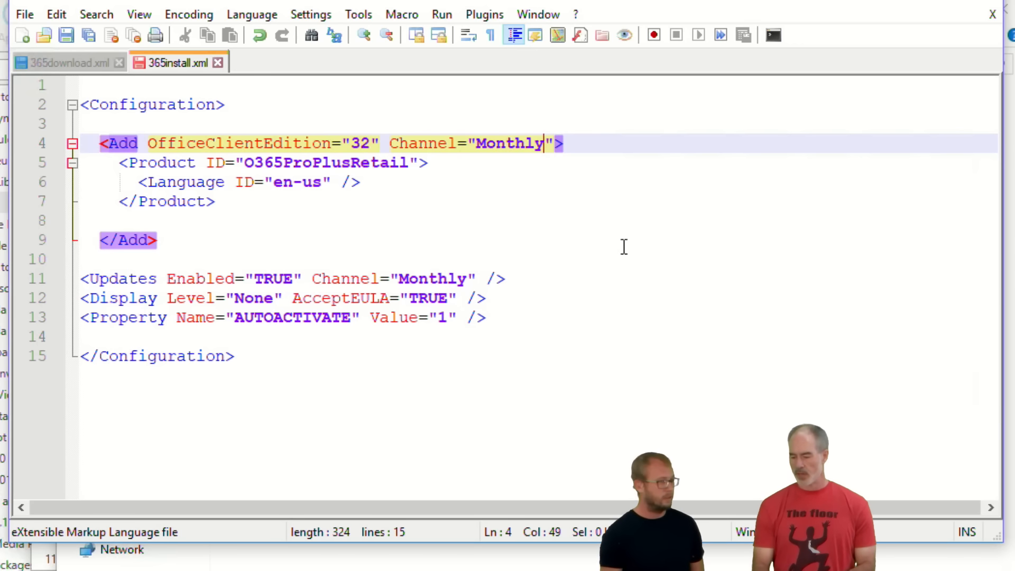
click(448, 317)
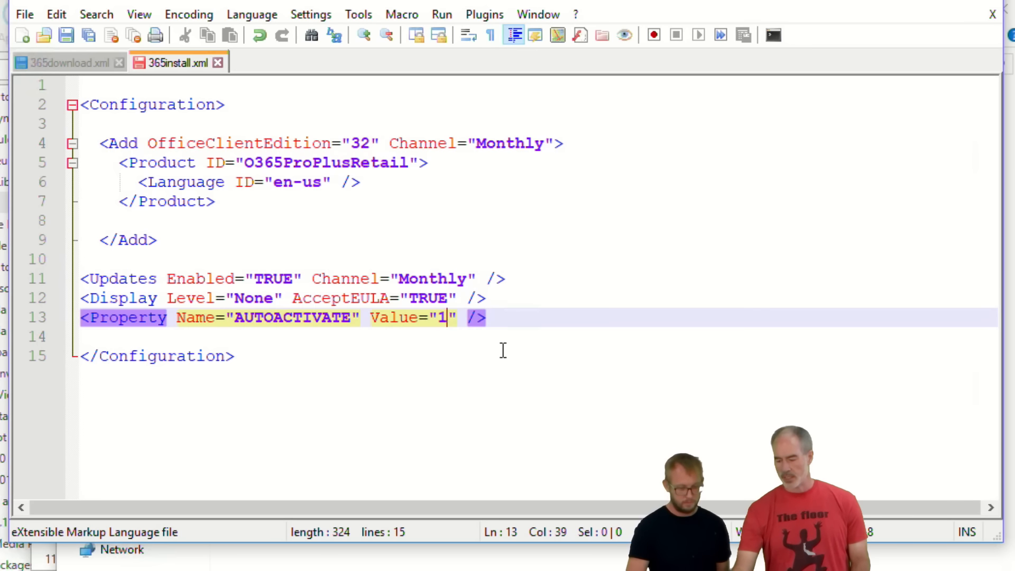
key(BackSpace)
text(0)
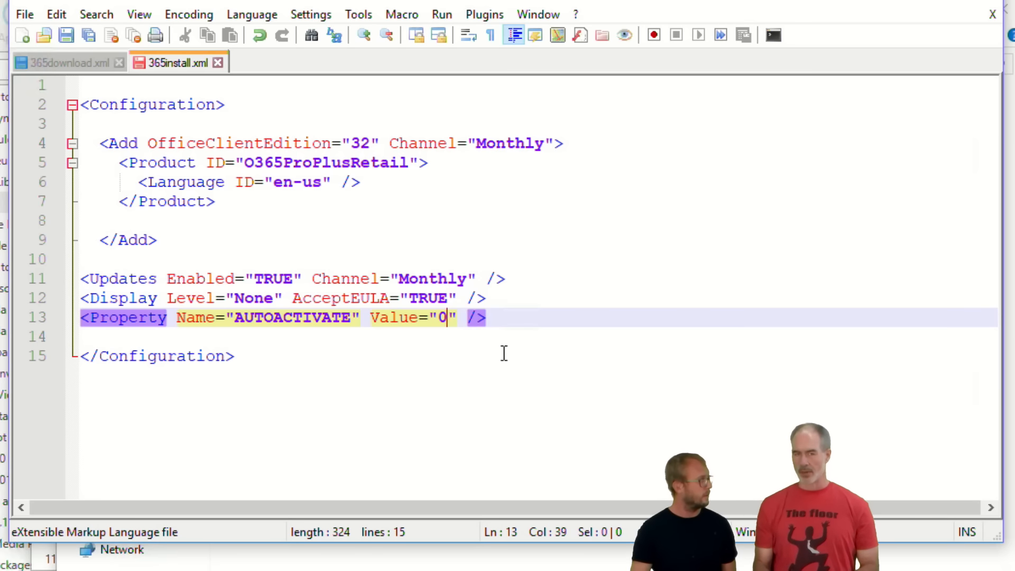
click(240, 335)
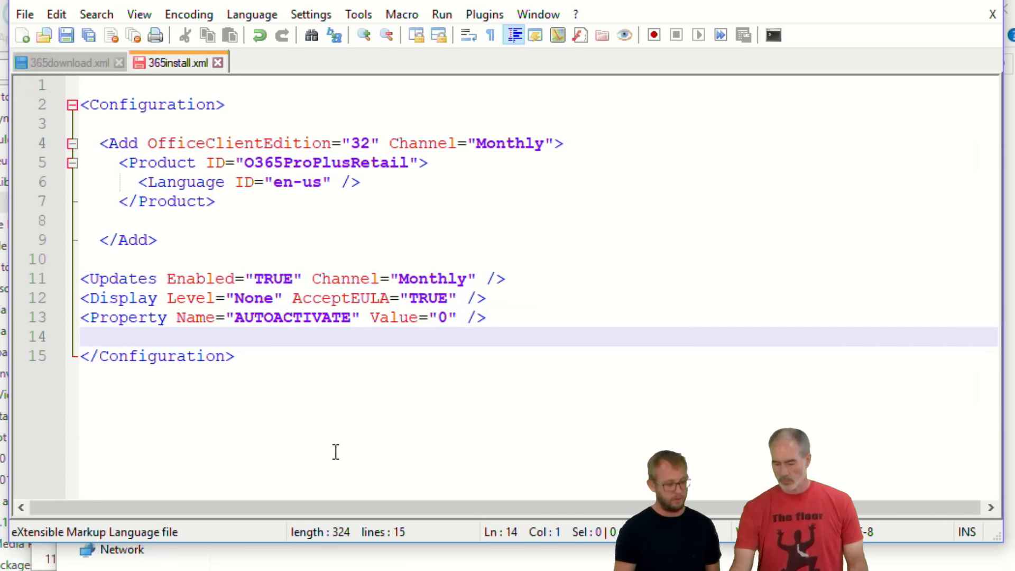
click(100, 217)
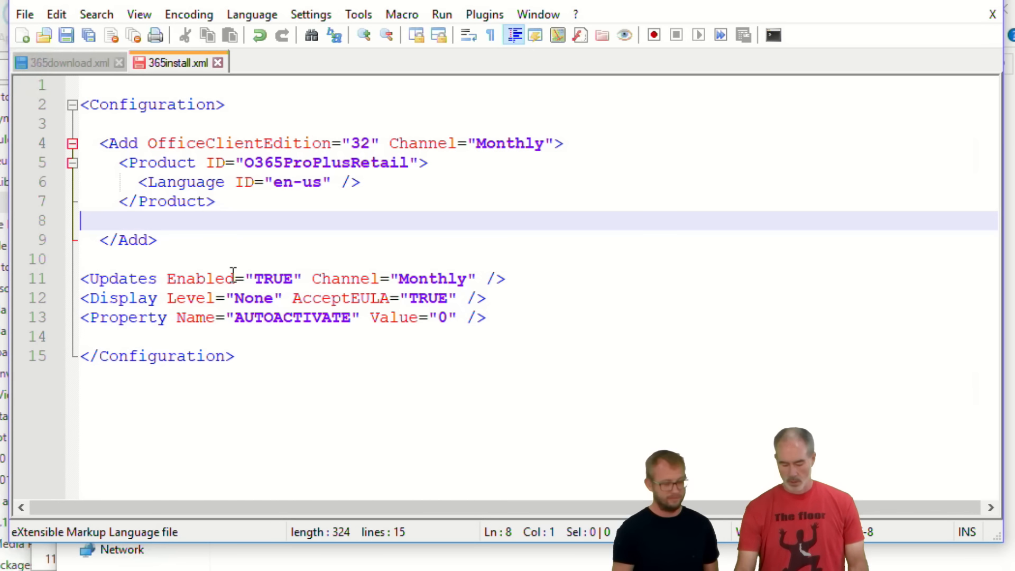
key(BackSpace)
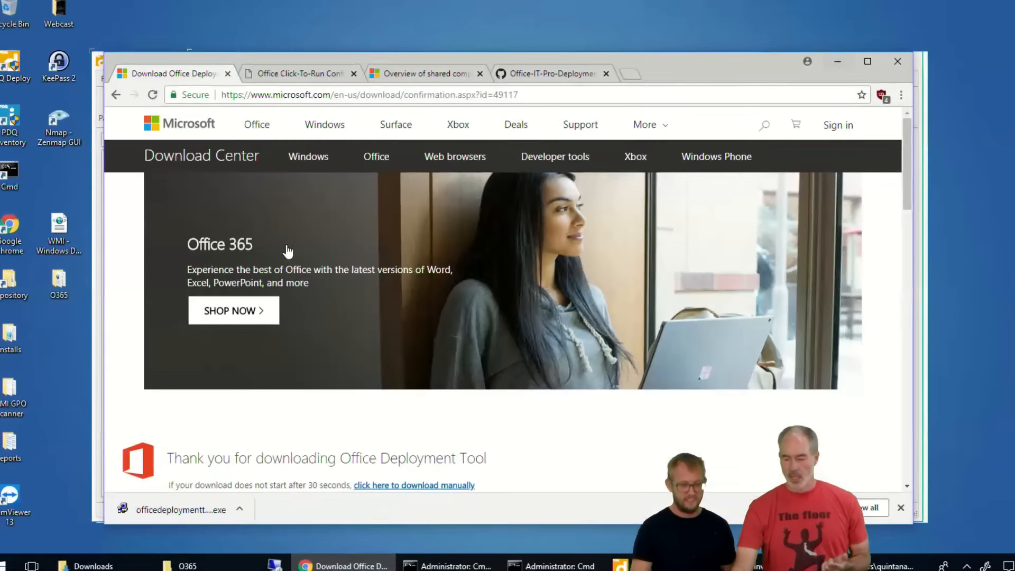
In Chrome's Configuration XML Editor page, add Office 365 ProPlus with Monthly Channel (Targeted) and briefly circle the Channel attribute in the XML.
click(319, 77)
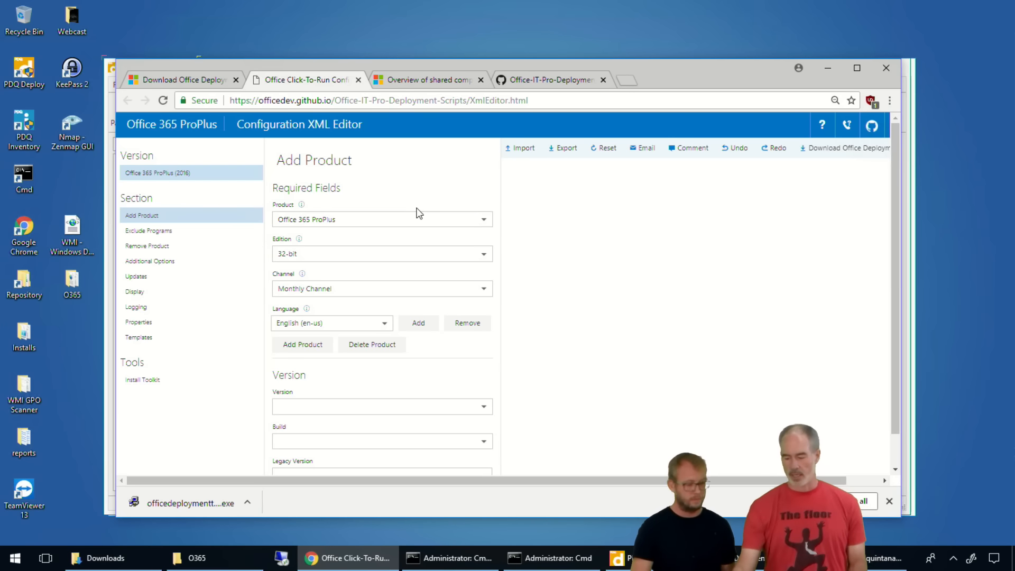
click(437, 231)
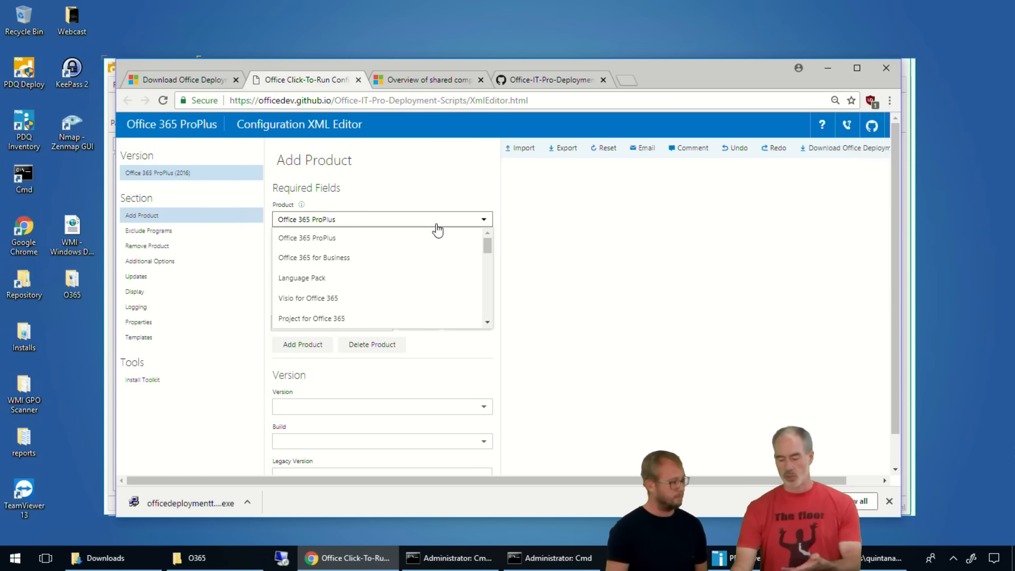
click(334, 241)
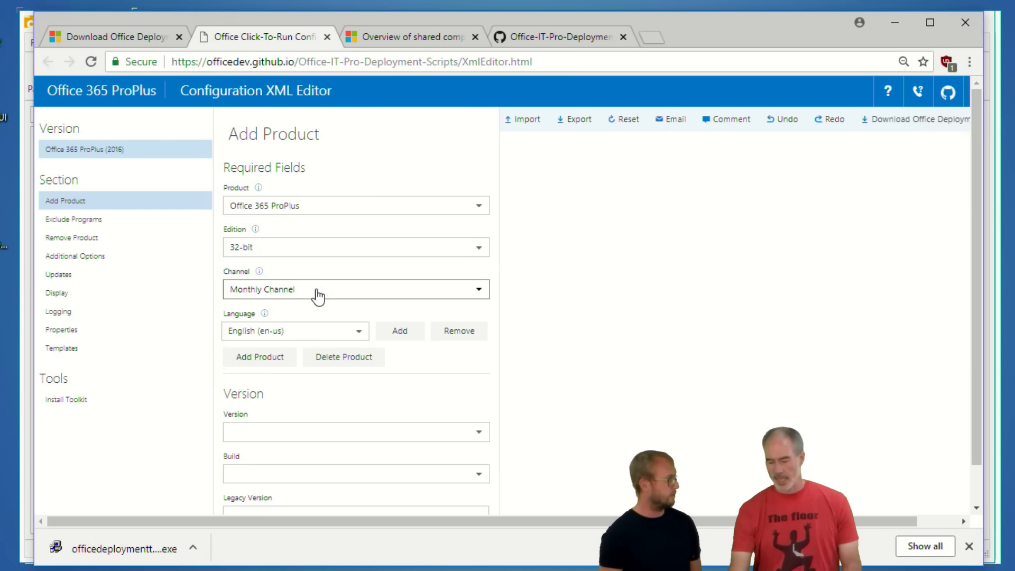
click(318, 296)
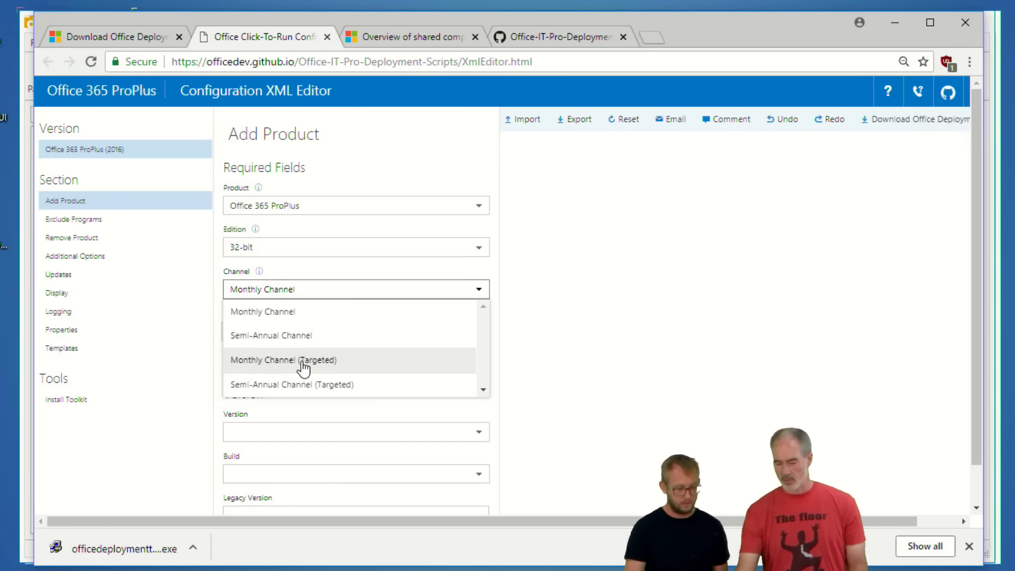
click(303, 362)
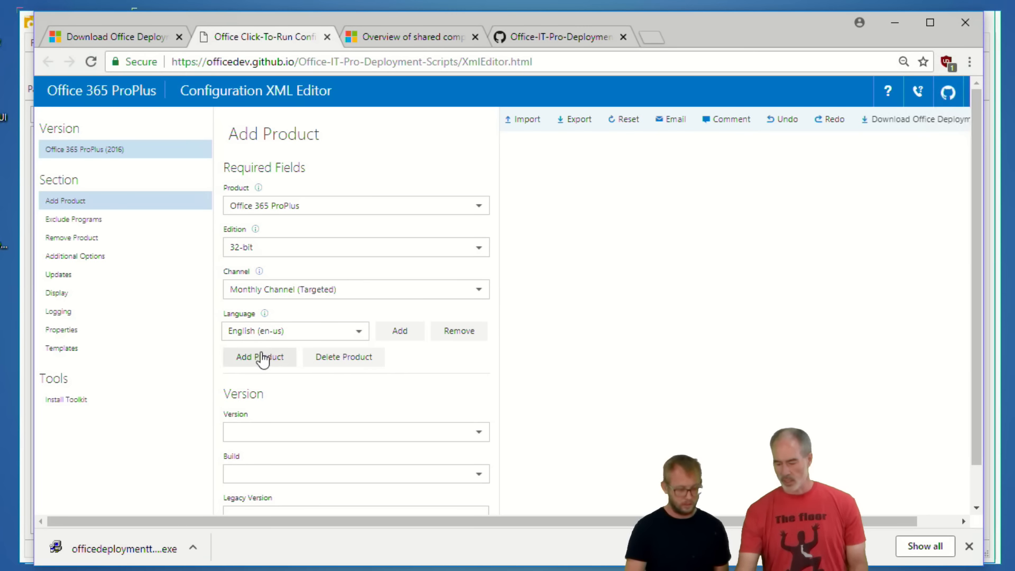
click(263, 361)
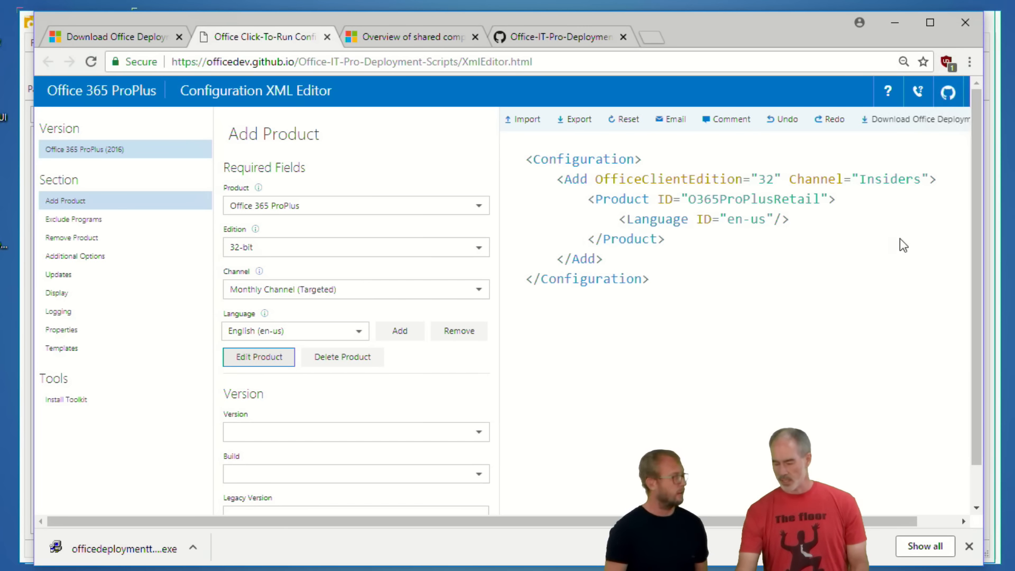
mouse_move(946, 178)
mouse_down()
mouse_move(907, 163)
mouse_move(963, 216)
mouse_move(925, 163)
mouse_up()
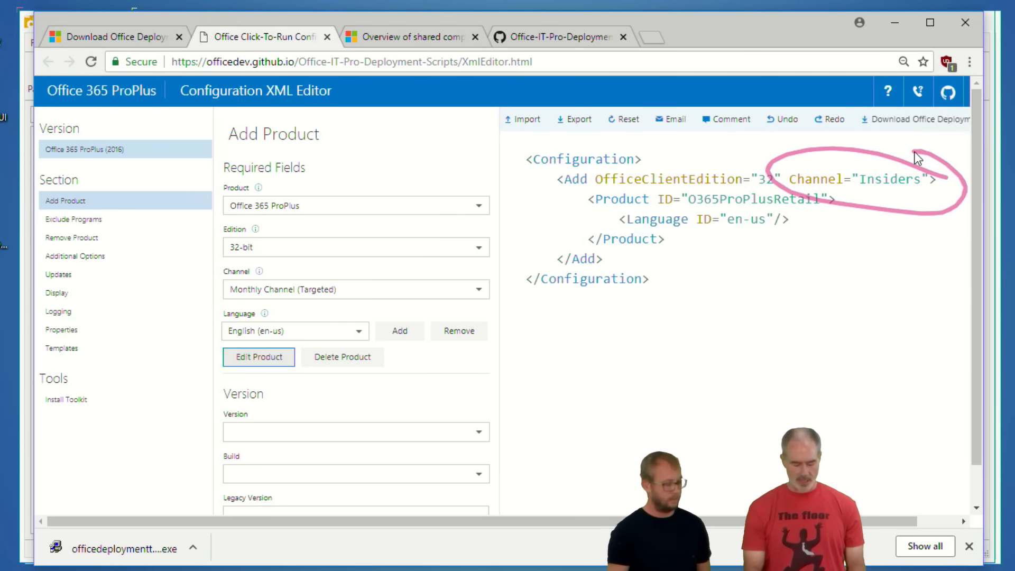
key(Escape)
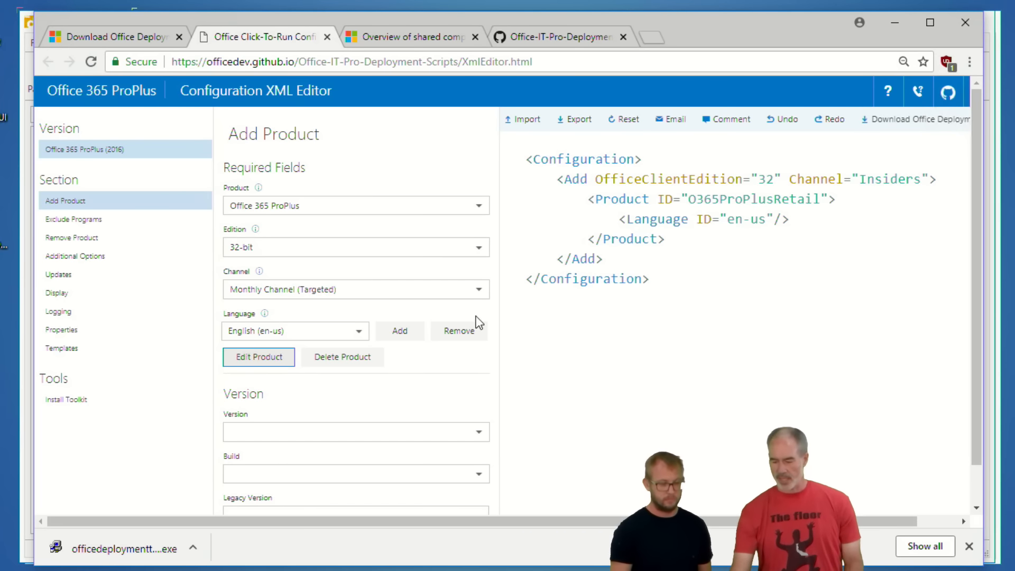
Change the product's channel to Monthly Channel, apply the edit and circle the Channel attribute in the generated XML.
click(478, 290)
click(321, 318)
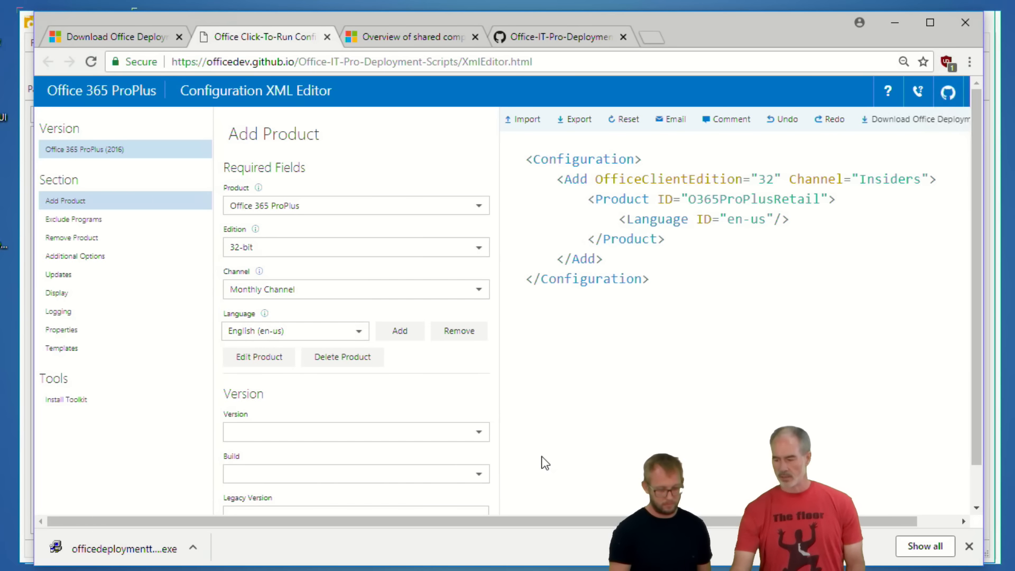
click(253, 365)
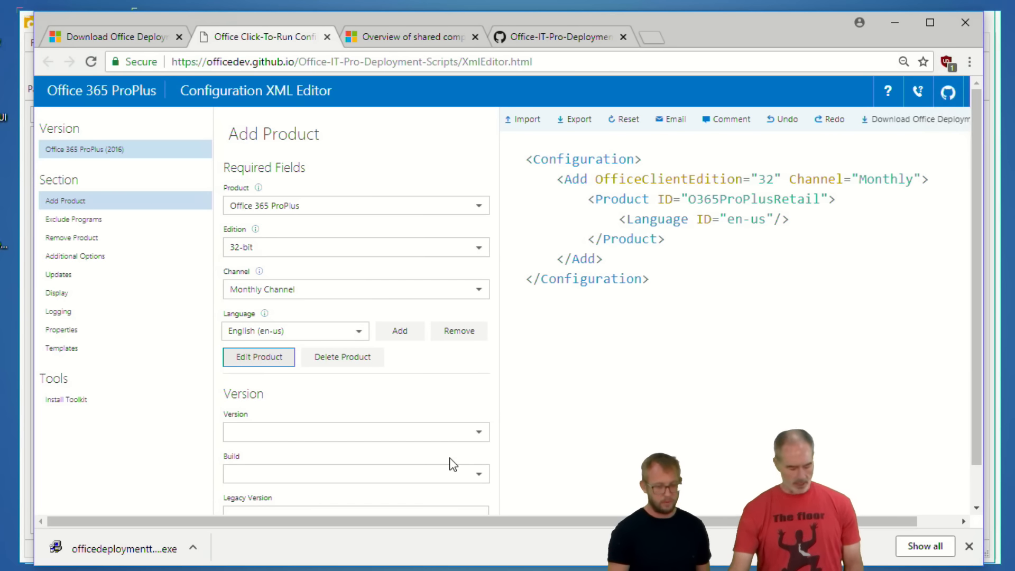
mouse_move(938, 162)
mouse_down()
mouse_move(887, 214)
mouse_move(877, 136)
mouse_up()
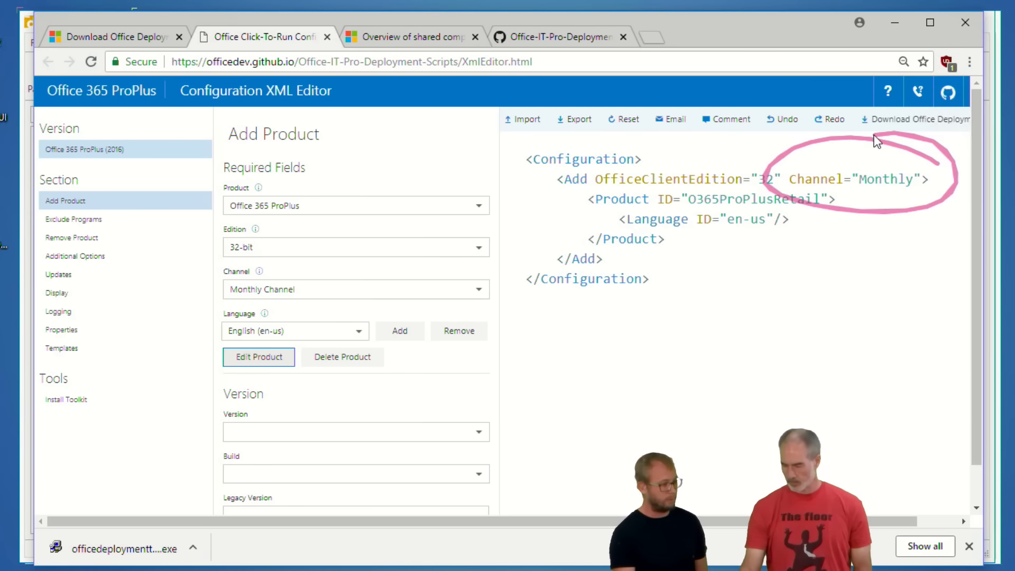
Clear the circle drawn on the XML, then change the product's channel to Monthly Channel (Targeted) and apply the edit.
key(Escape)
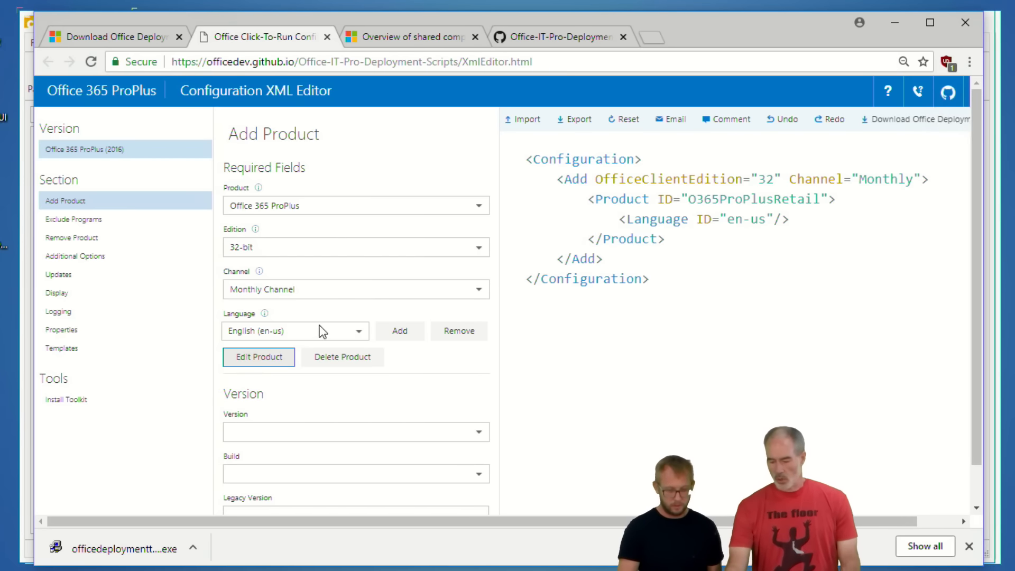
click(313, 292)
click(405, 357)
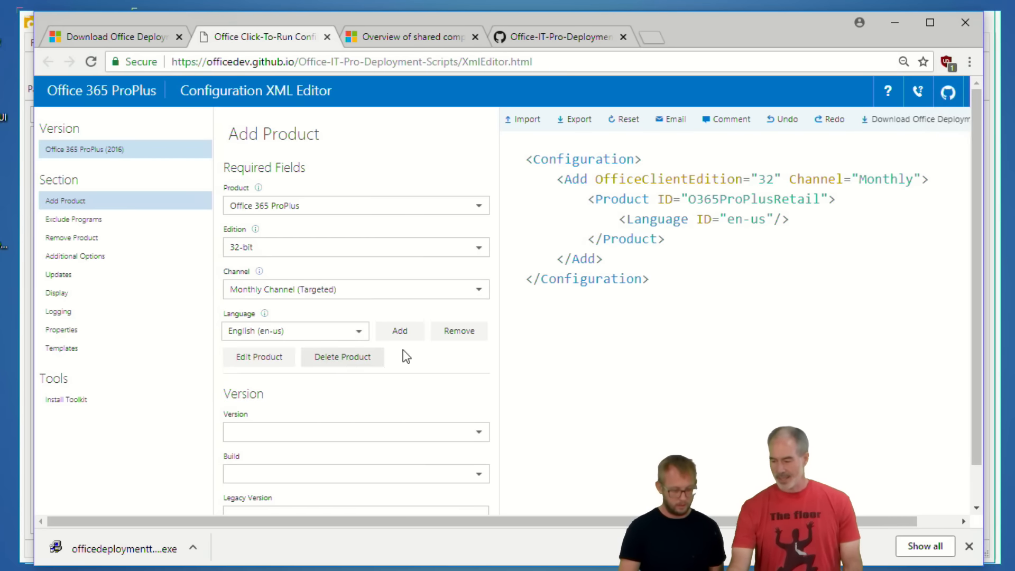
click(244, 365)
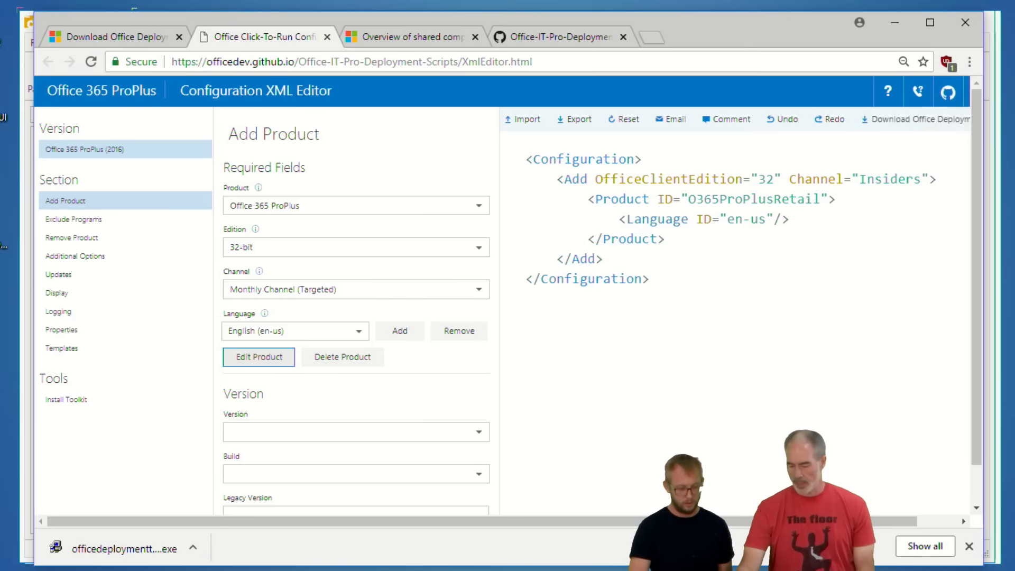
Bring up the Command Prompt window to check the Office download command and minimise Chrome.
click(406, 570)
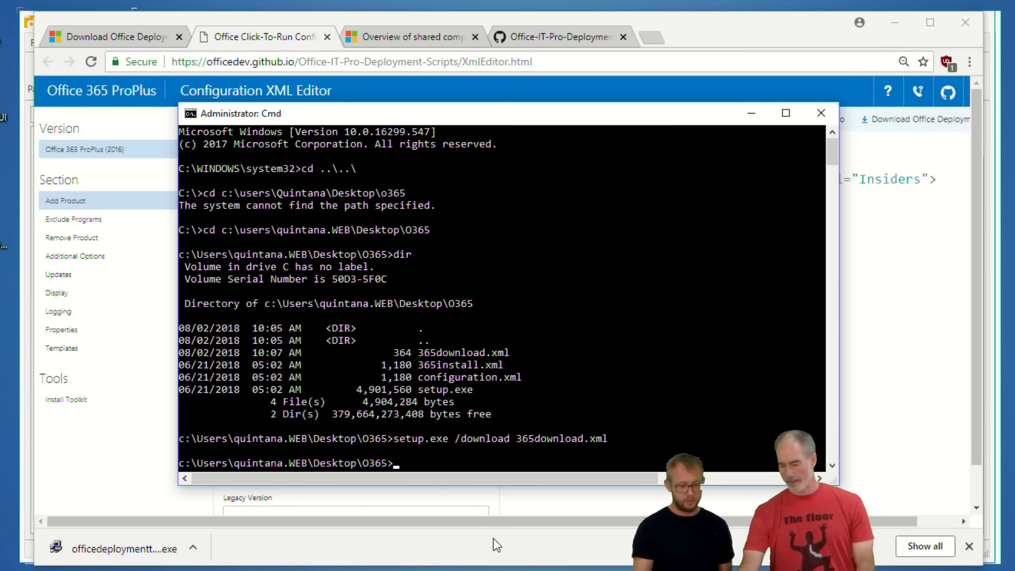
mouse_move(412, 569)
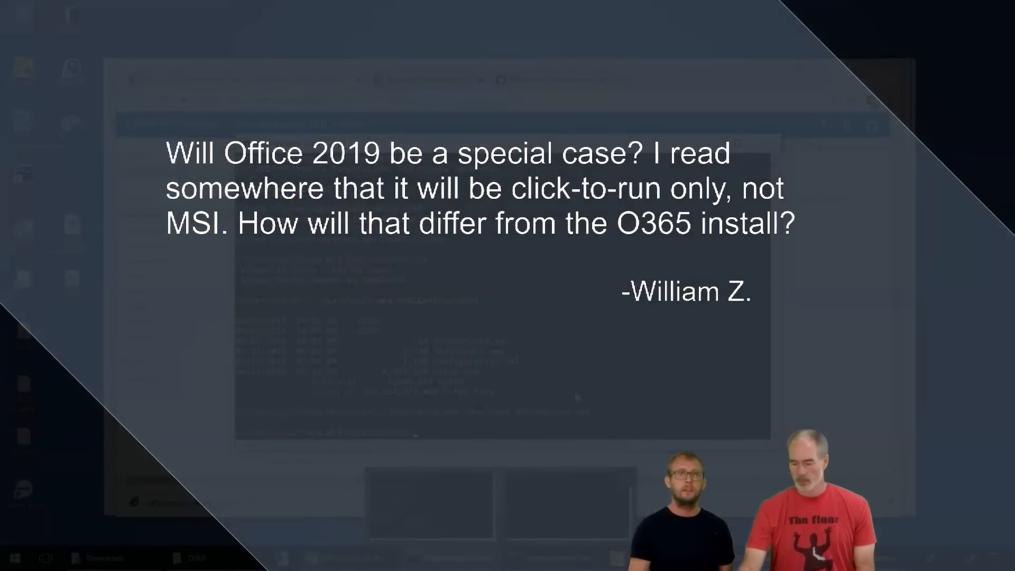
click(831, 69)
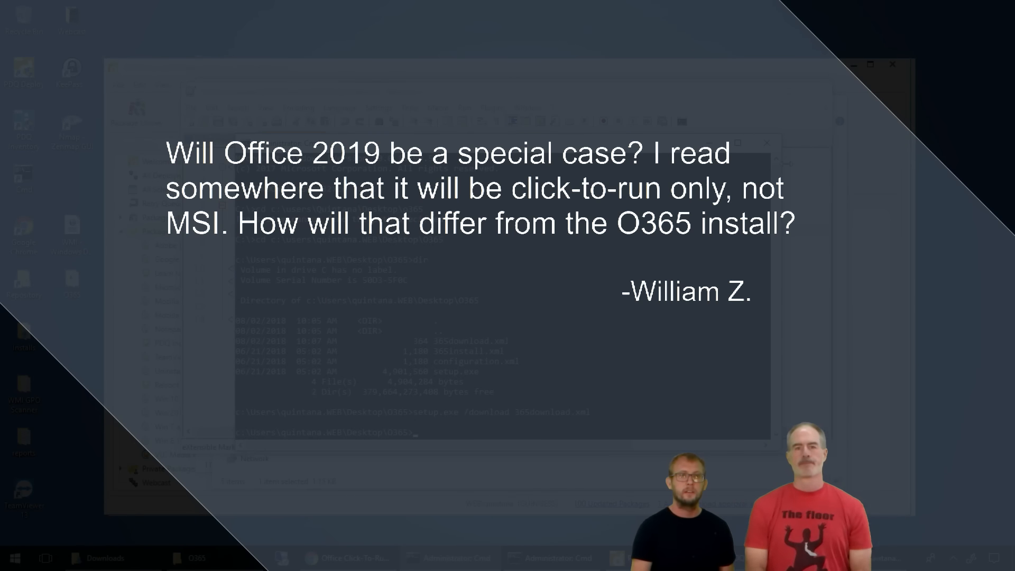
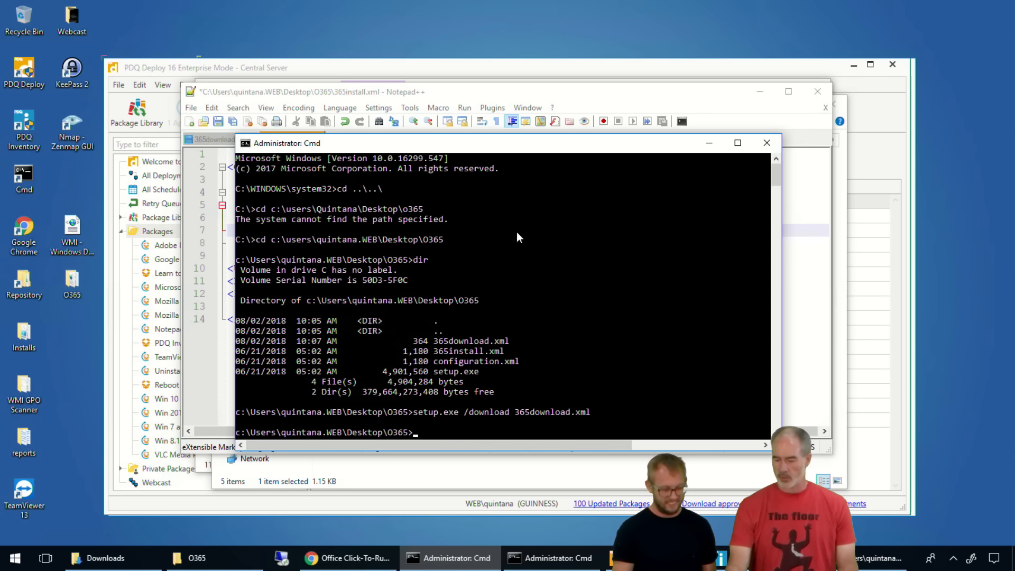
Open the O365 folder in File Explorer and view the size of the downloaded Office folder in its properties.
click(197, 558)
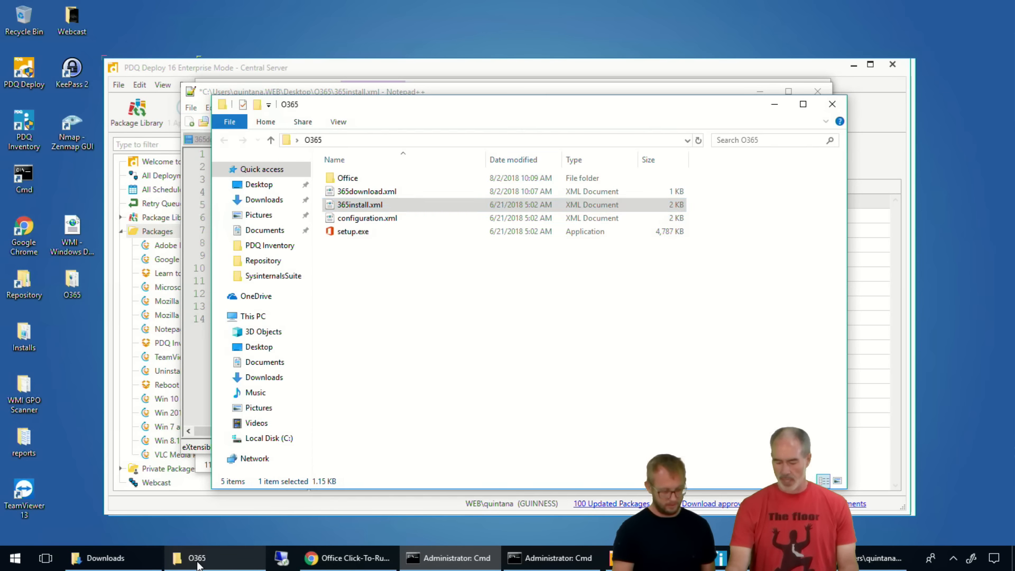
click(339, 183)
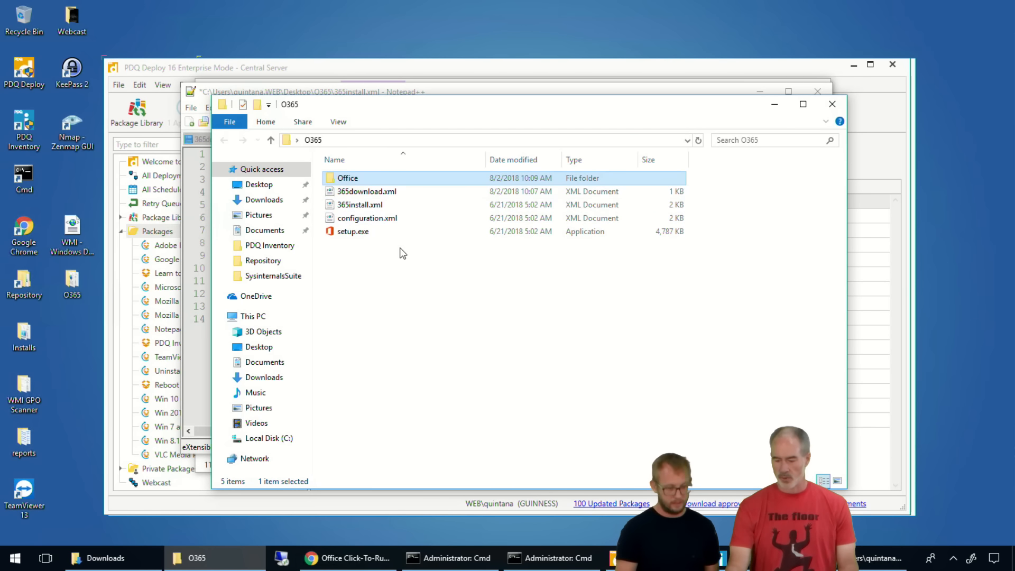
right_click(347, 182)
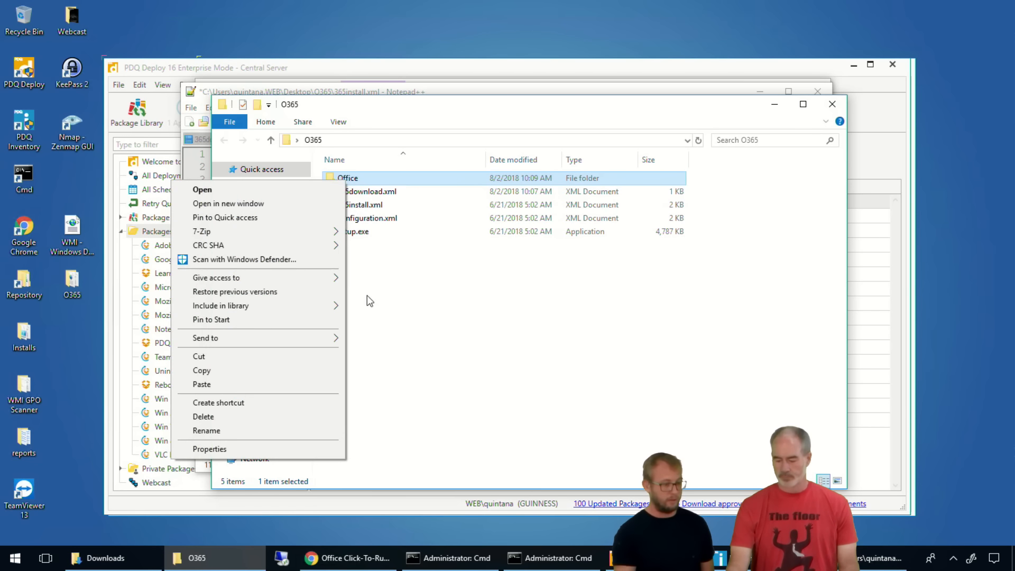
click(303, 450)
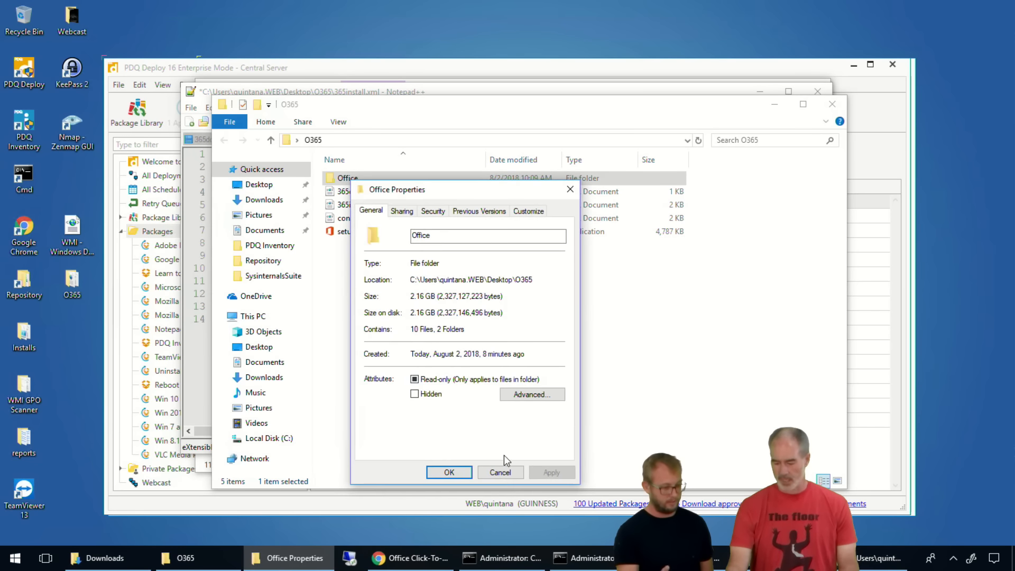
click(499, 469)
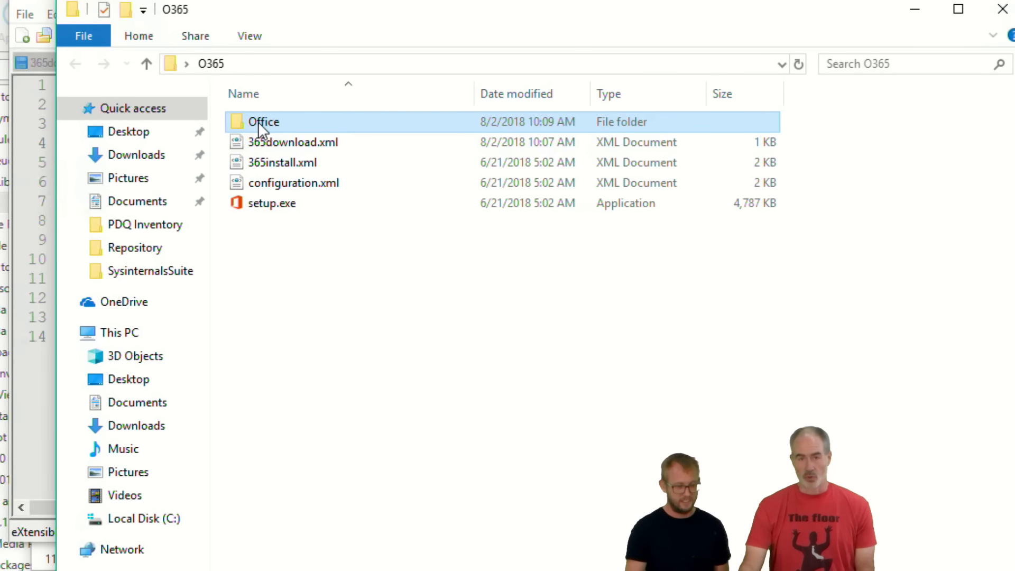
mouse_move(258, 122)
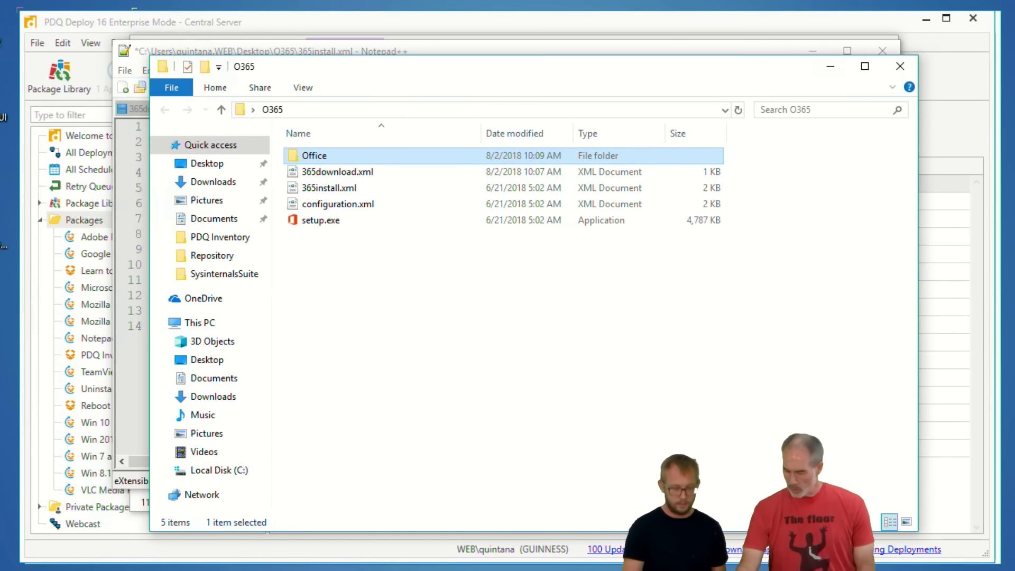
Switch to 365install.xml in Notepad++ and set the Add element's Channel attribute to Broad.
click(830, 68)
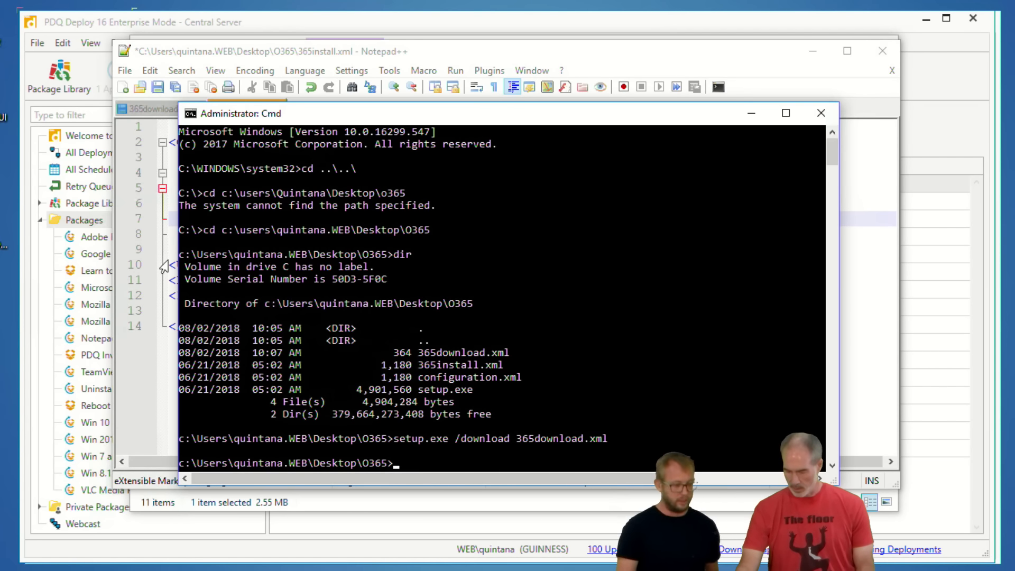
click(250, 61)
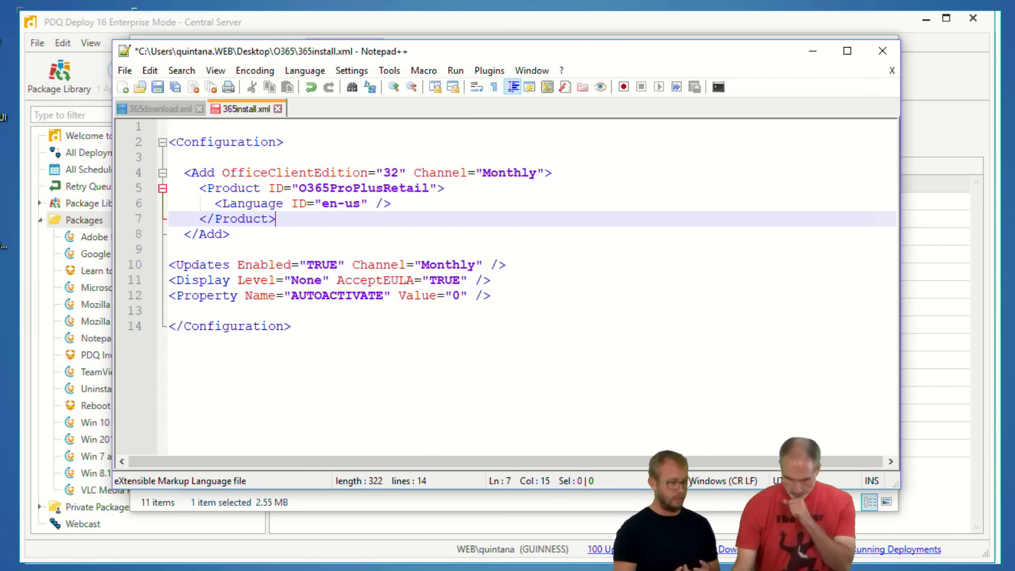
mouse_move(500, 570)
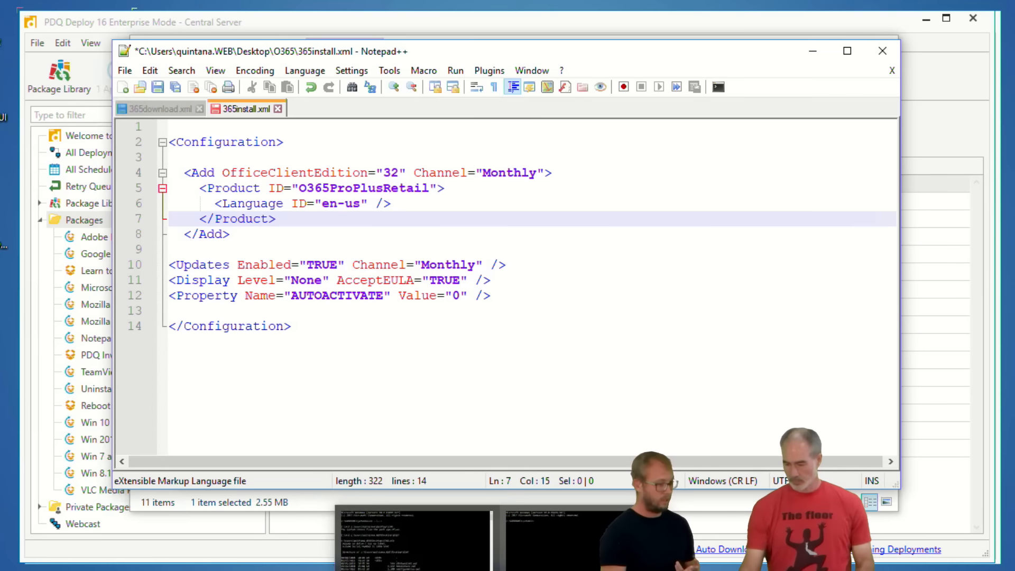
click(537, 172)
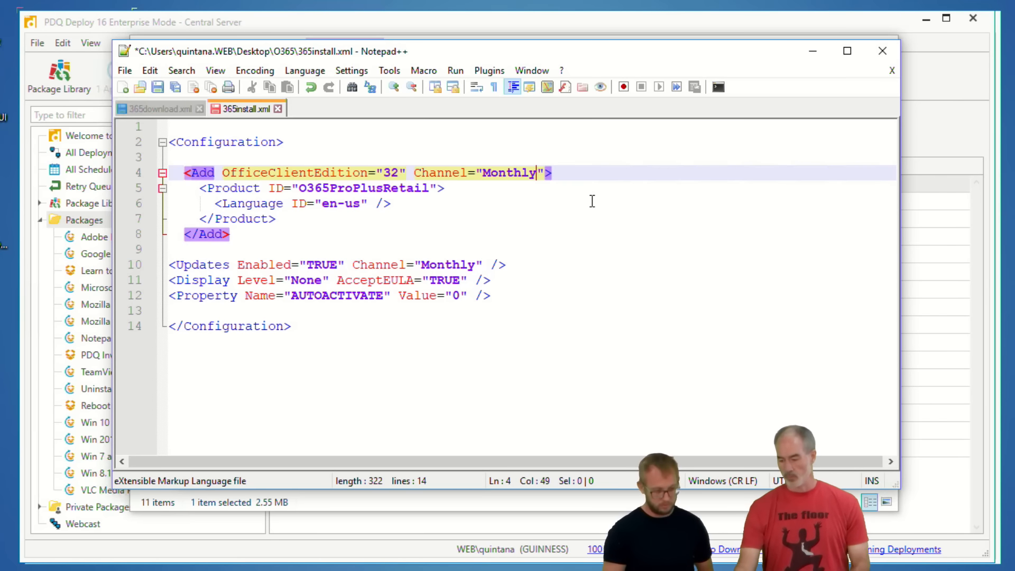
key(BackSpace)
key(BackSpace)
key(BackSpace)
key(BackSpace)
key(BackSpace)
key(BackSpace)
key(BackSpace)
text(Broad)
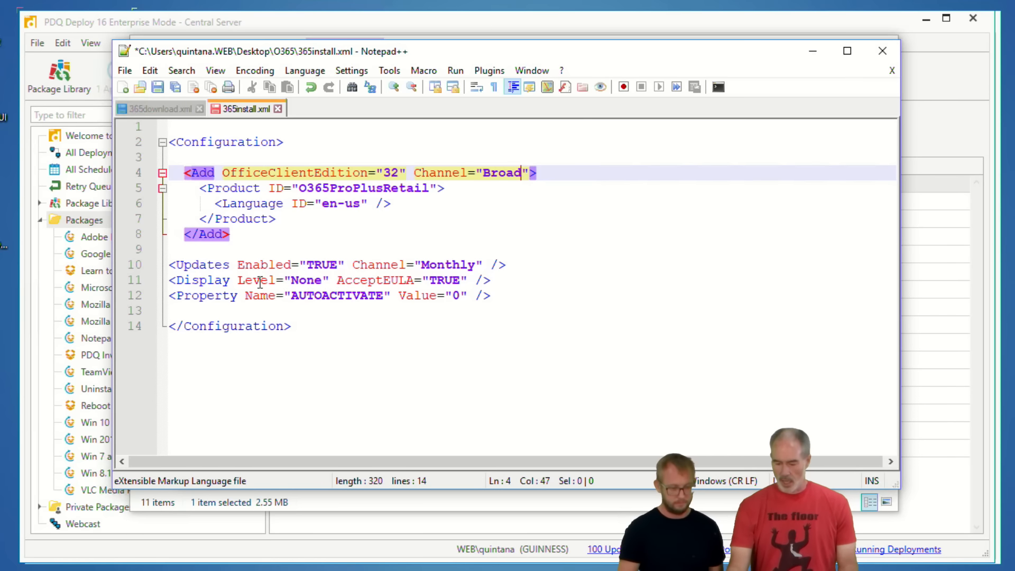
Set the Channel attribute of the Updates element to Broad.
click(478, 265)
key(BackSpace)
key(BackSpace)
key(BackSpace)
key(BackSpace)
key(BackSpace)
key(BackSpace)
key(BackSpace)
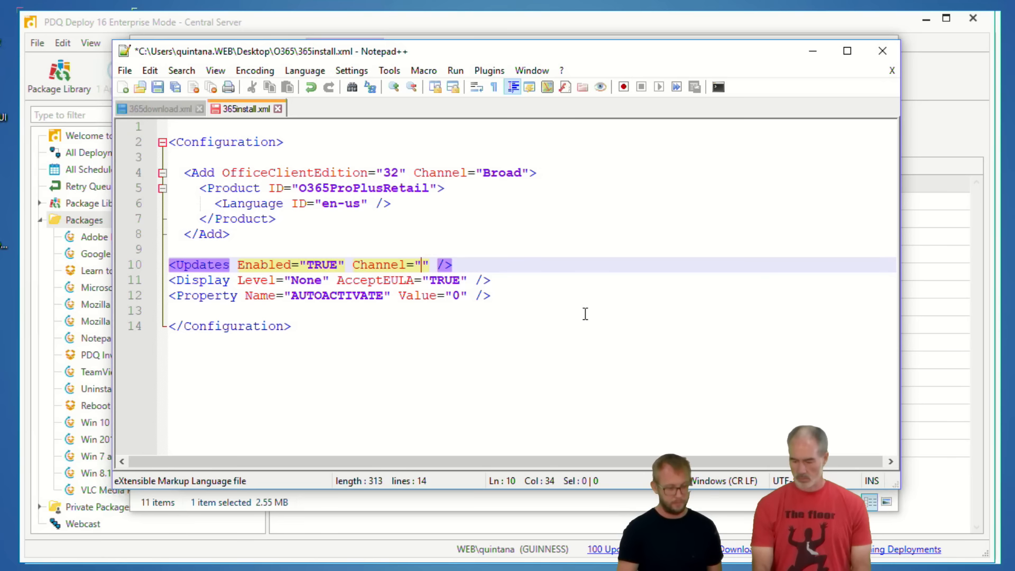
text(Broad)
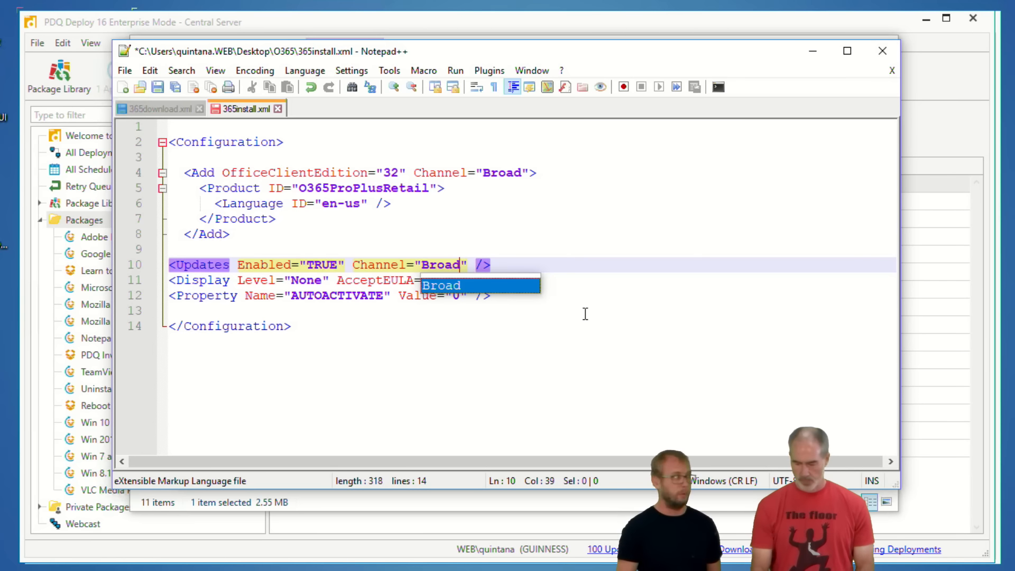
click(418, 358)
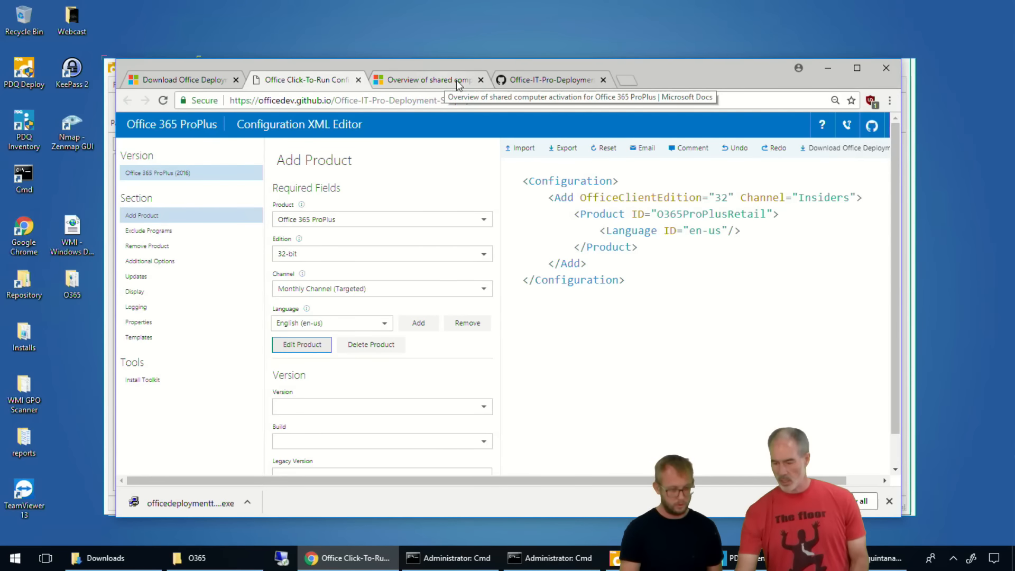
In Chrome, examine the Display and SharedComputerLicensing property lines in the Microsoft article on shared computer activation.
click(458, 83)
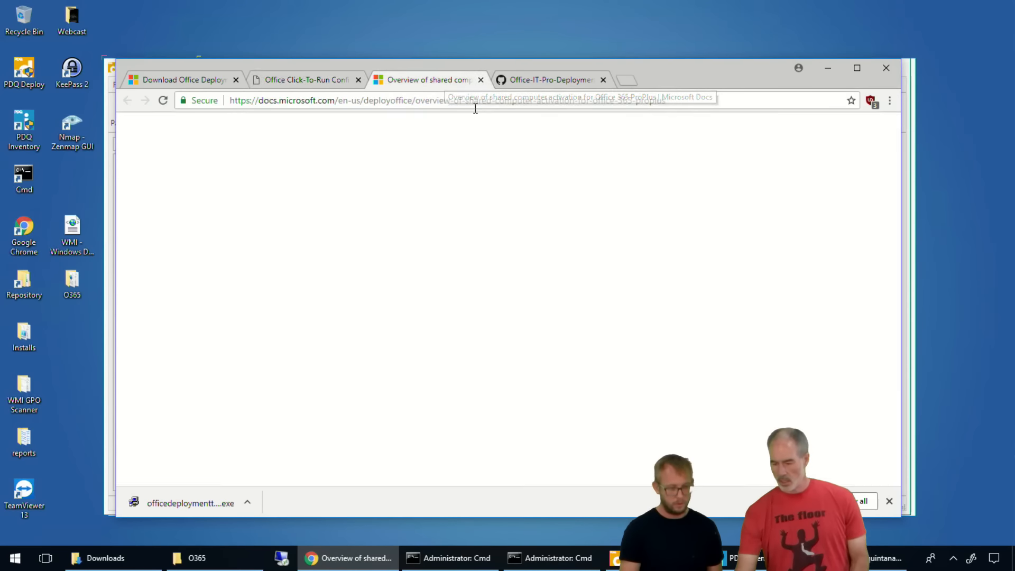
scroll(585, 321, down, 8)
scroll(586, 321, down, 9)
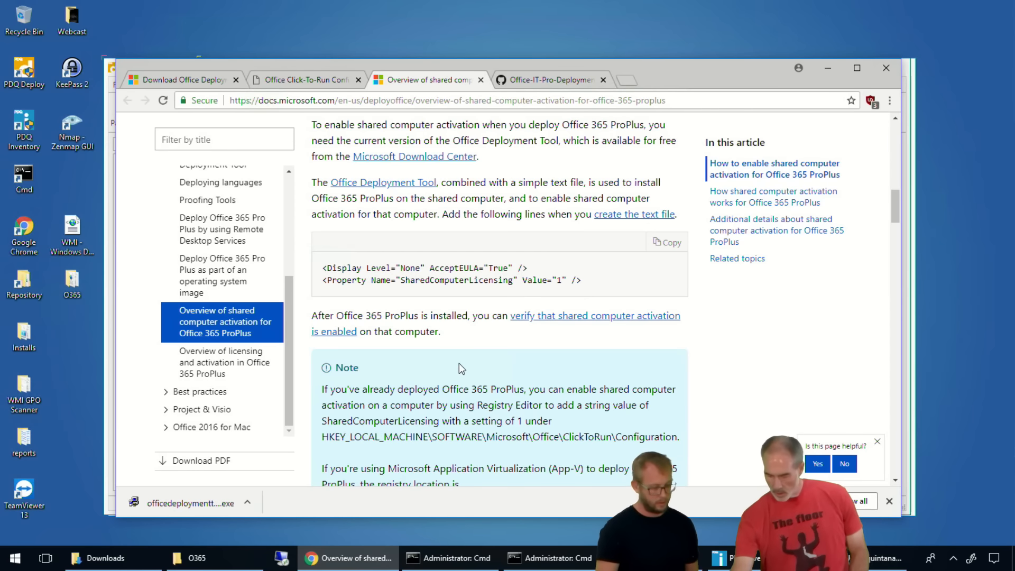
mouse_move(439, 261)
mouse_down()
mouse_move(543, 324)
mouse_move(412, 275)
mouse_up()
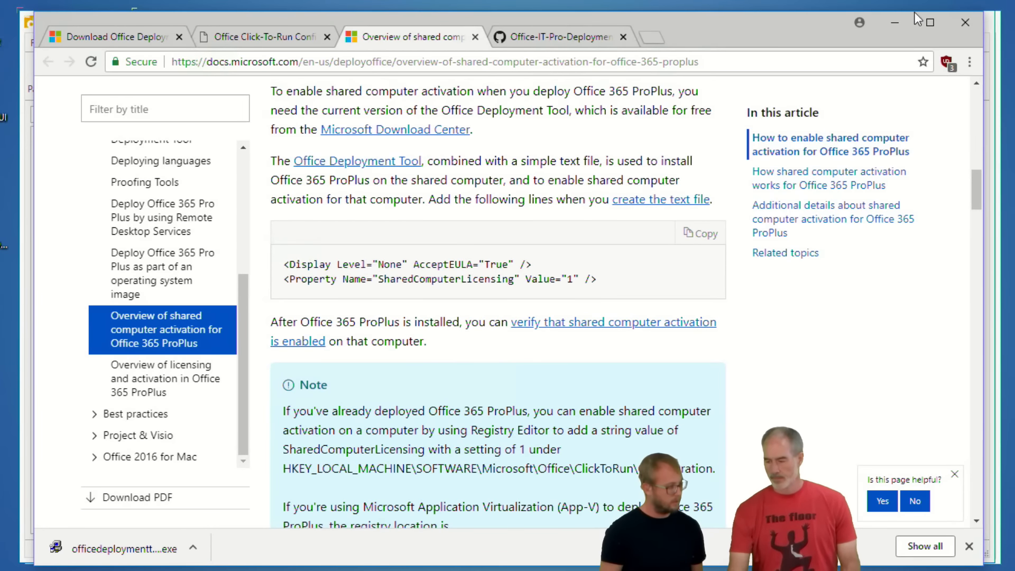
Save 365install.xml in Notepad++, recall the setup.exe /download 365download.xml command in the Command Prompt, and minimise both windows.
click(897, 23)
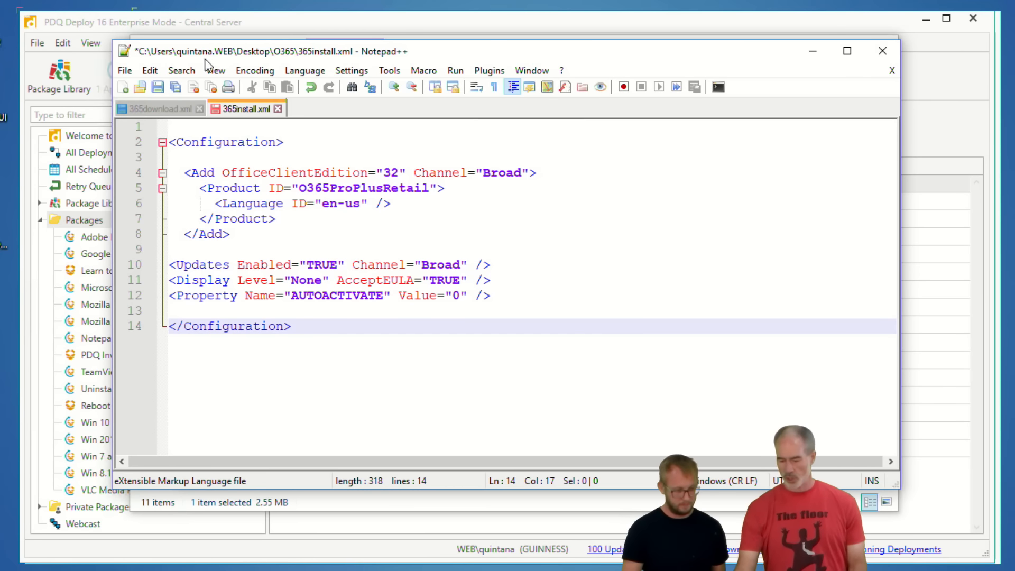
click(165, 87)
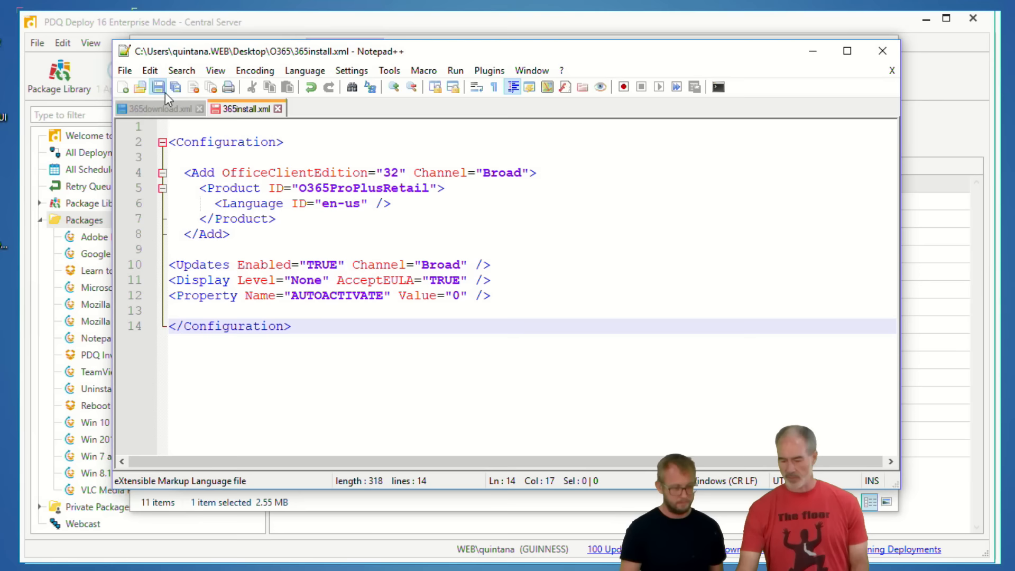
click(824, 58)
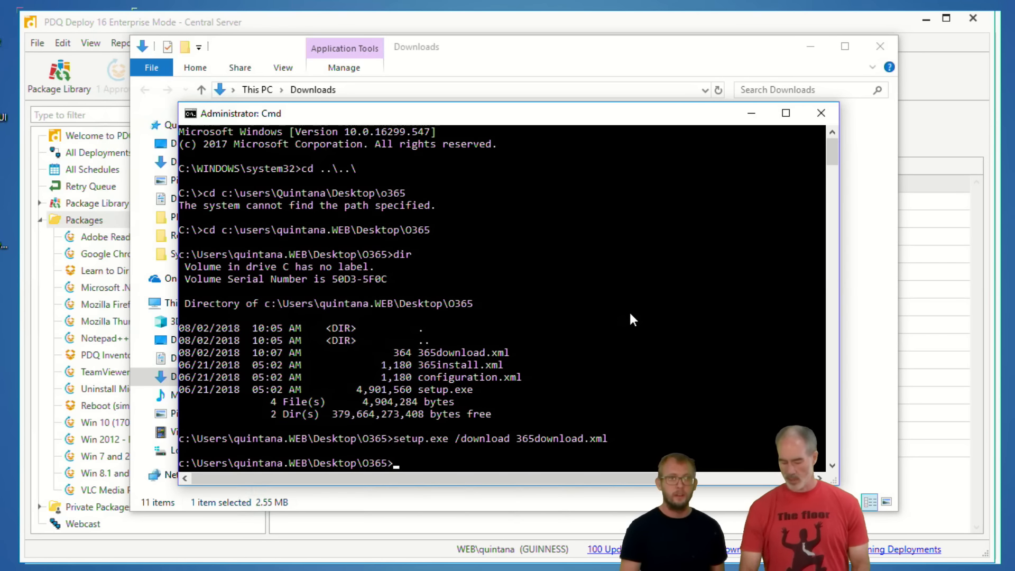
key(Up)
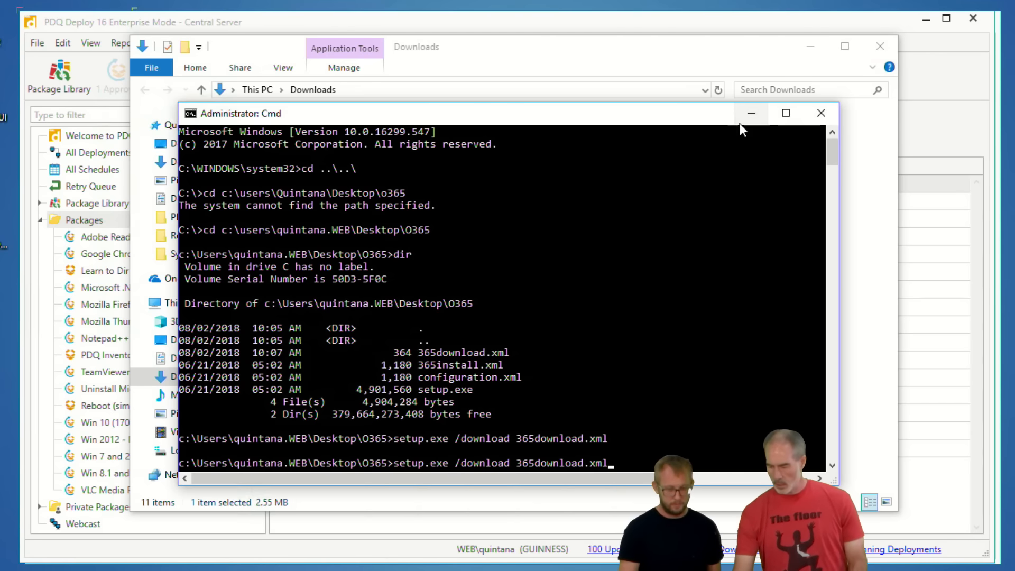
click(750, 113)
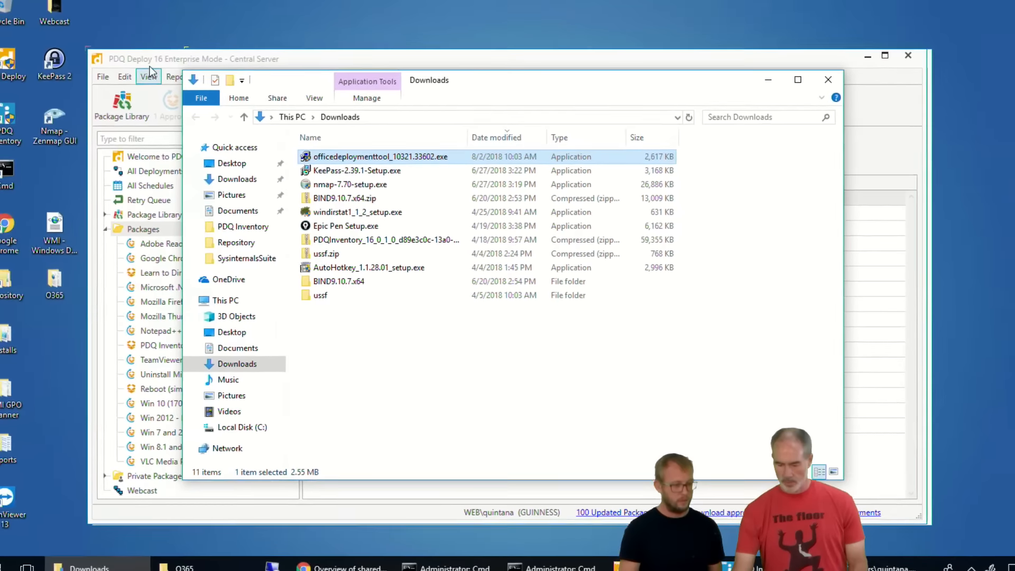
In PDQ Deploy, create a package named Office 365 Install and add a Command step to it.
click(100, 23)
click(231, 114)
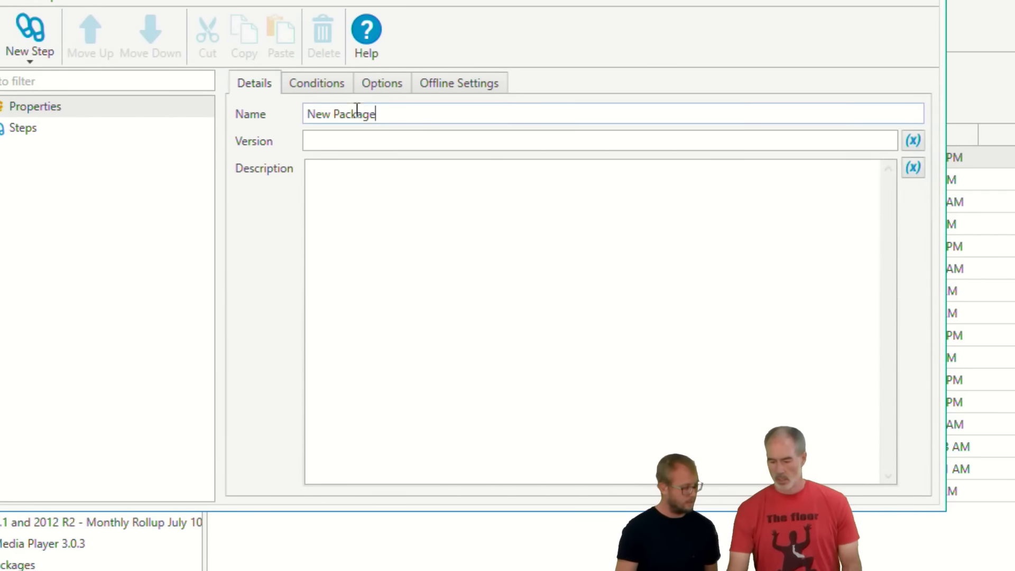
text(Offi)
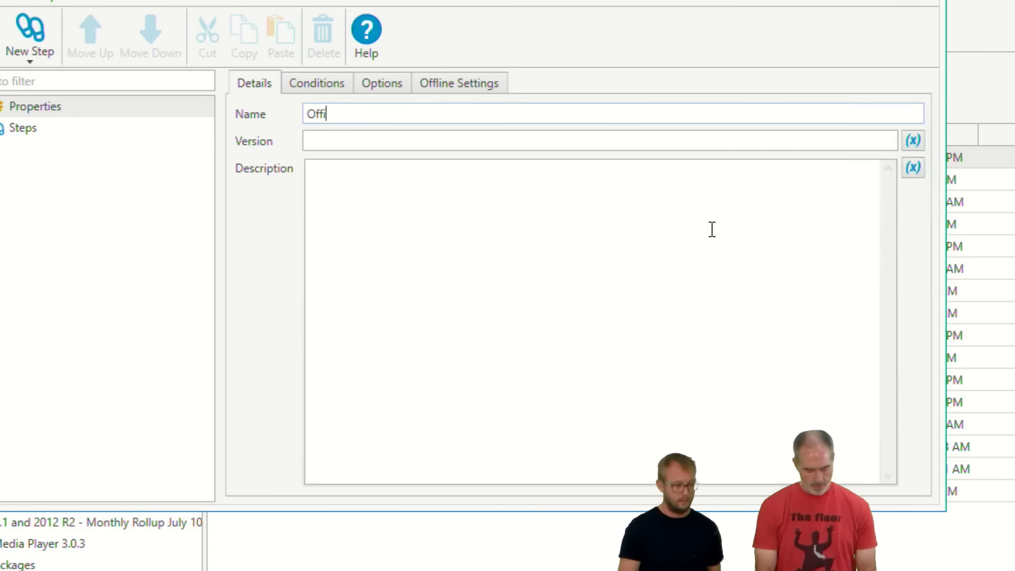
text(ce 365)
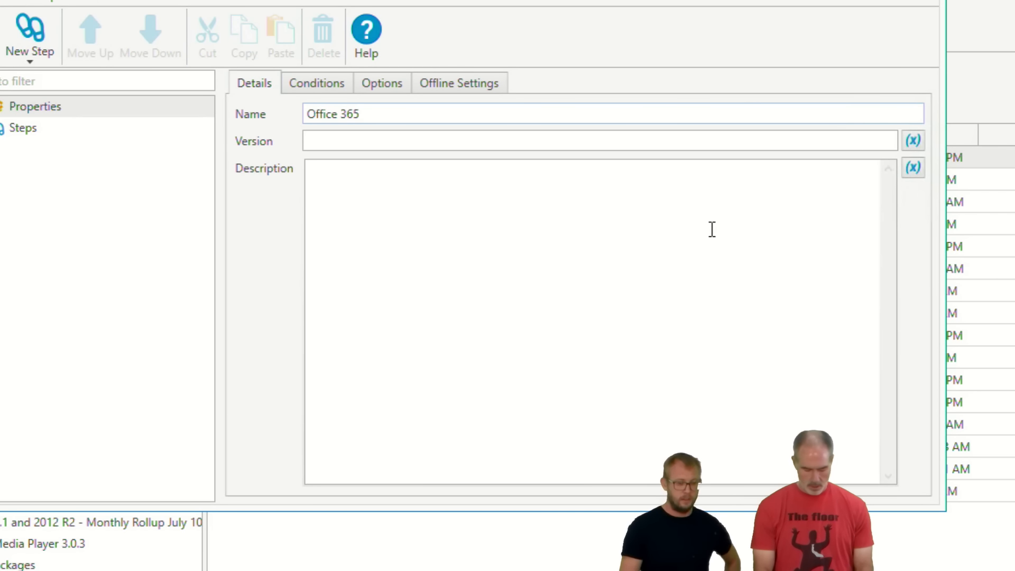
text( Install)
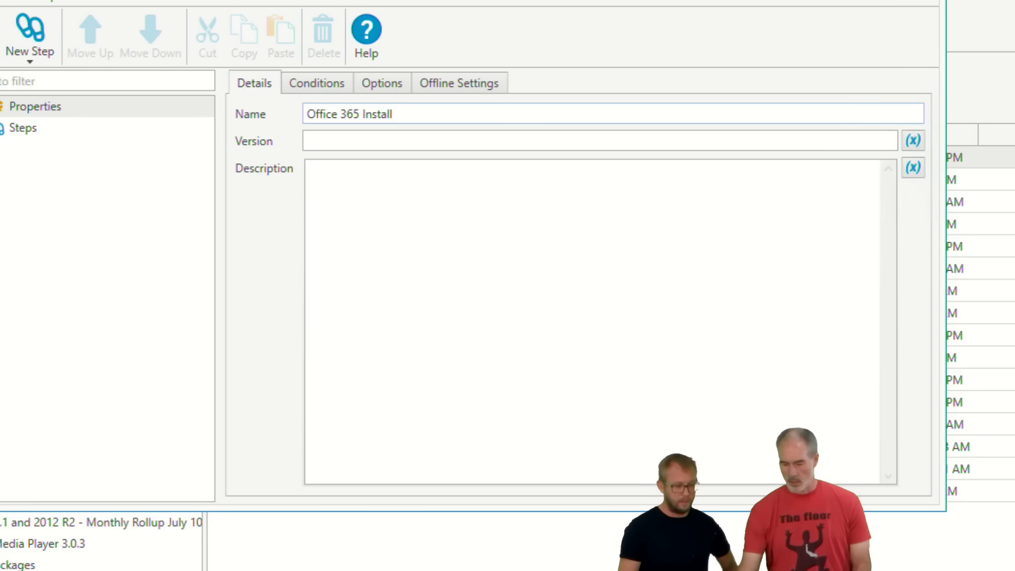
click(31, 135)
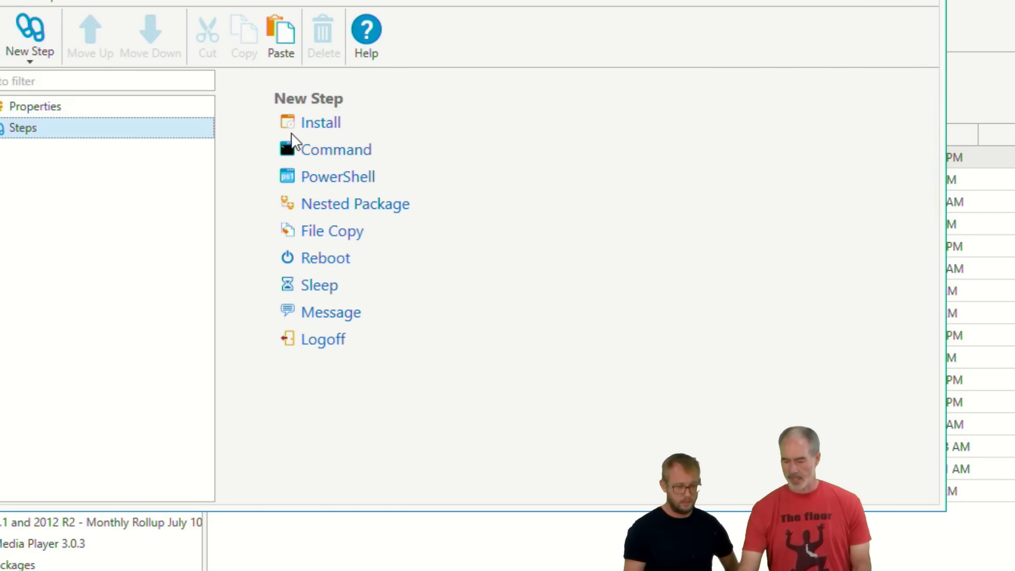
click(317, 151)
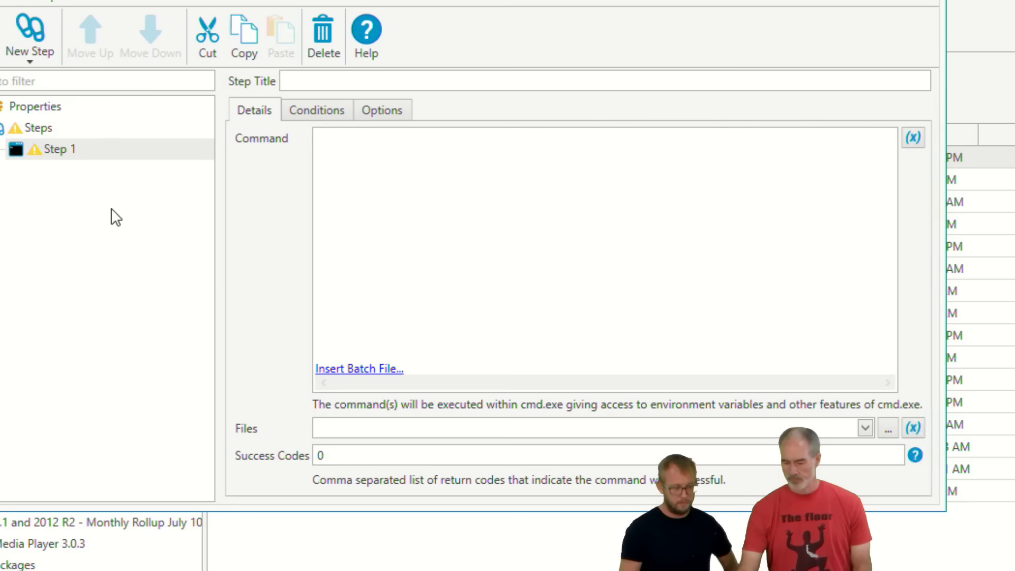
Begin the Command text of Step 1 with an opening quotation mark and the share path \\guinness\o365.
click(328, 142)
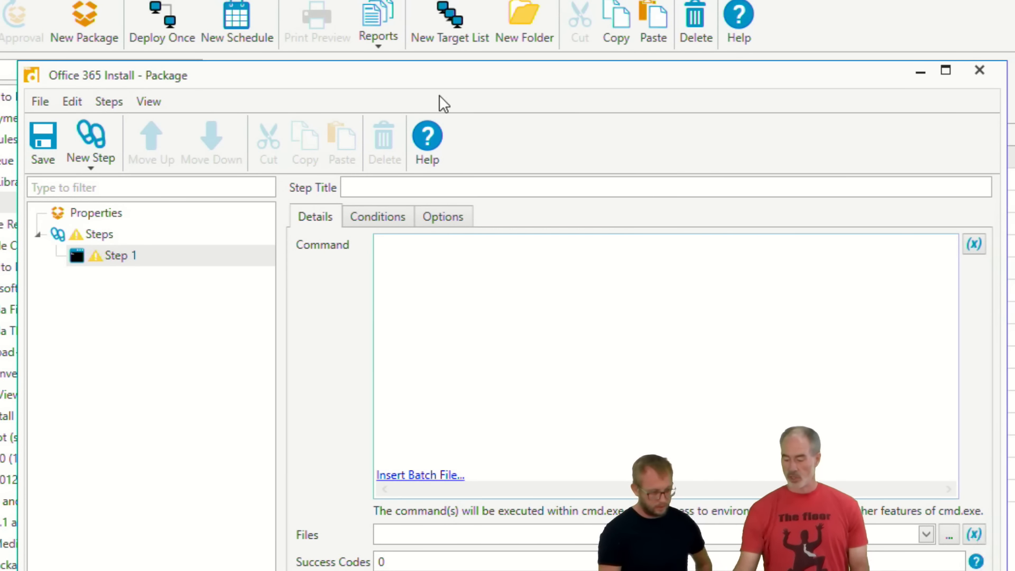
text("\\)
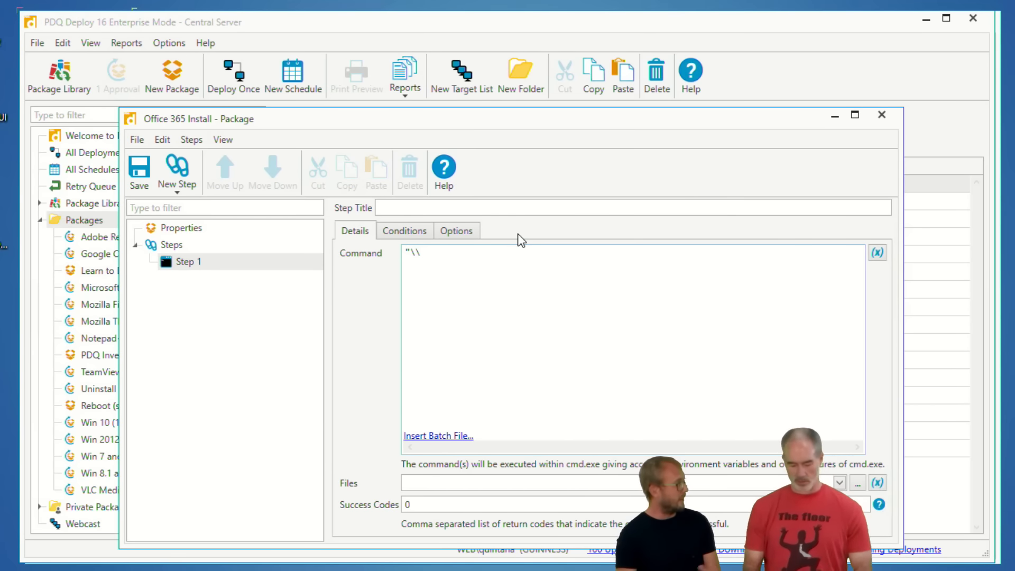
text(guinnes)
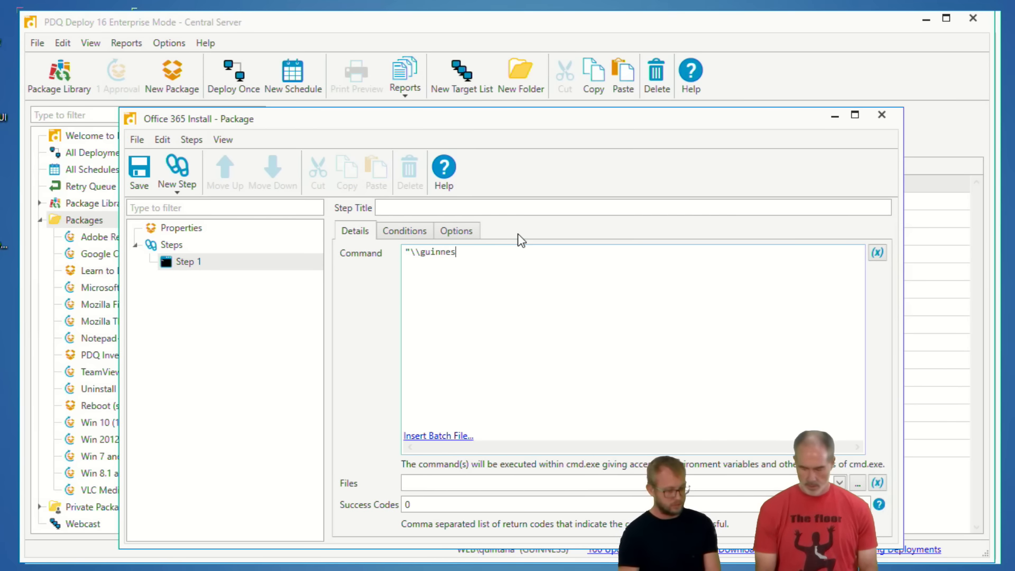
text(s\o365)
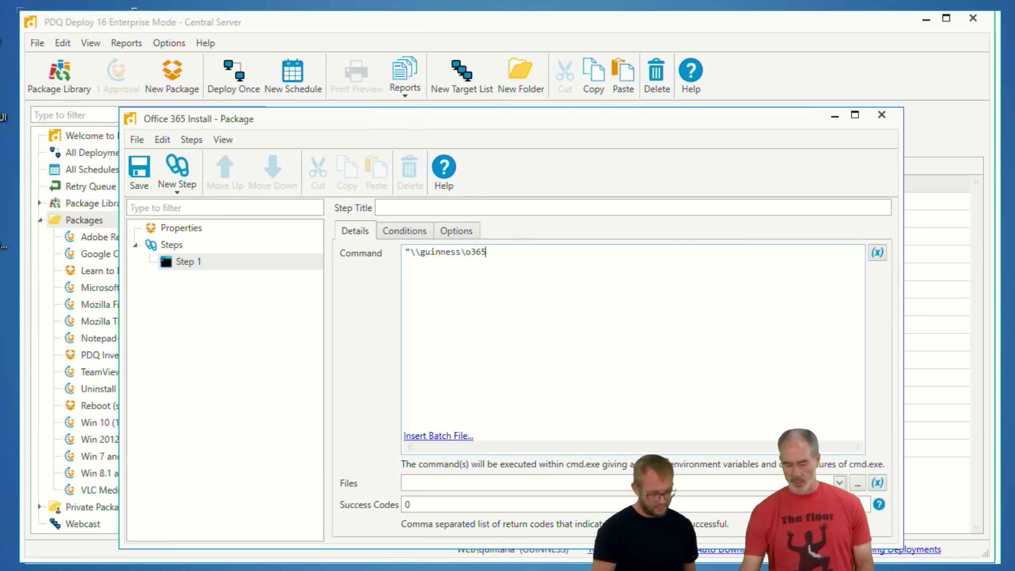
Open the network share \\guinness\O365 from Windows search to check the path and its files, and close the folder window.
key(super)
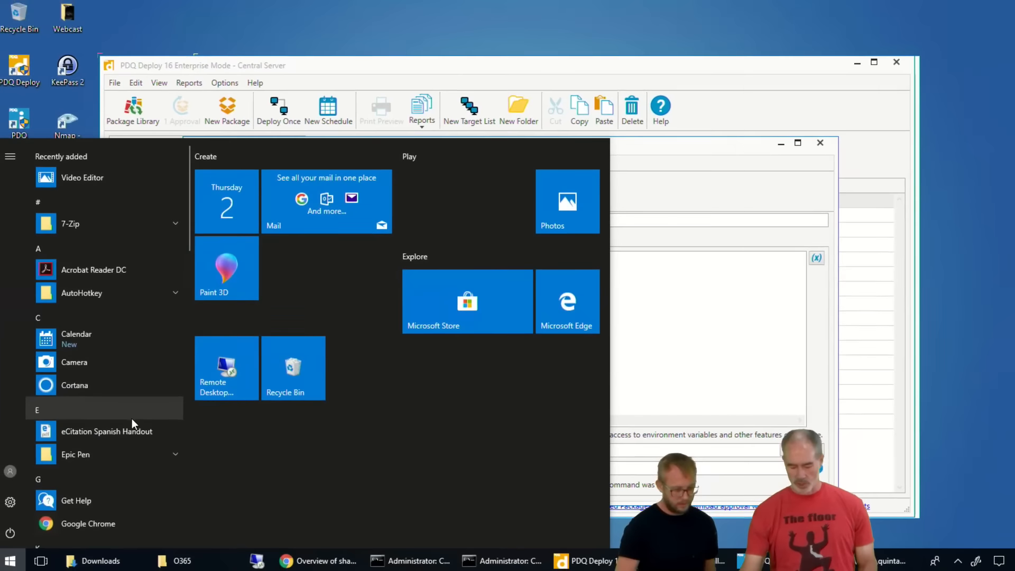
text(\\guiness)
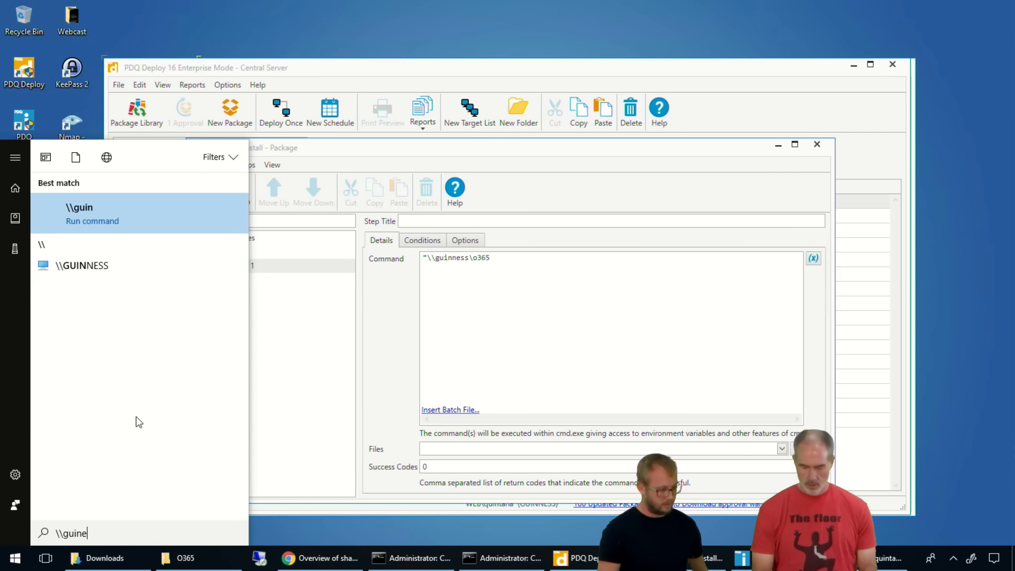
key(BackSpace)
key(BackSpace)
key(BackSpace)
text(ness)
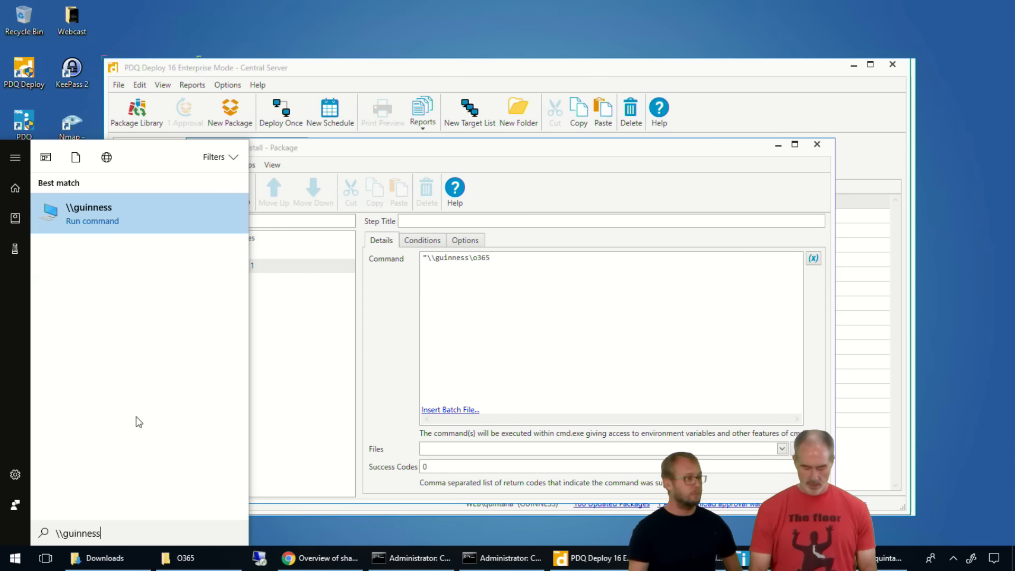
text(\)
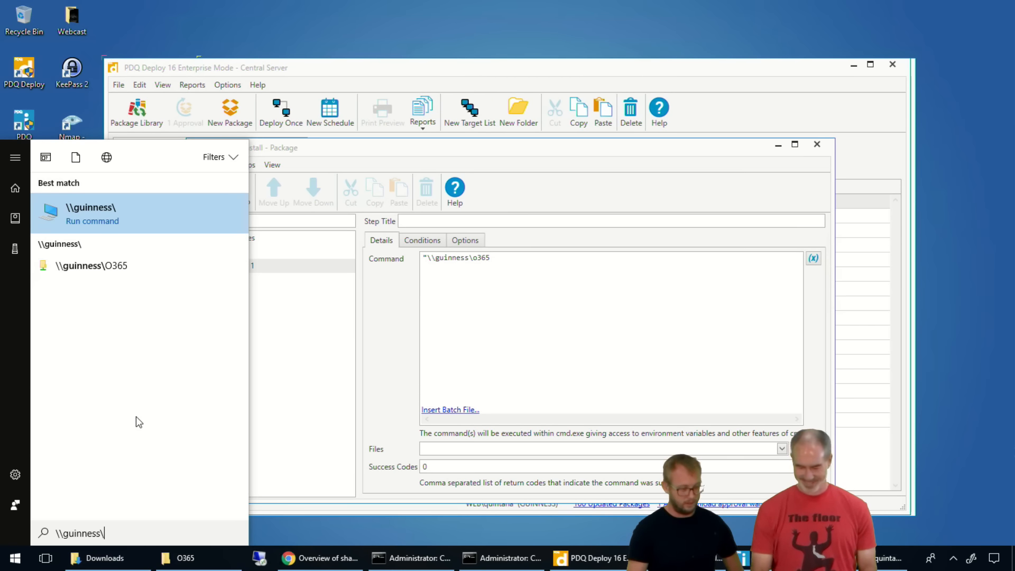
key(Down)
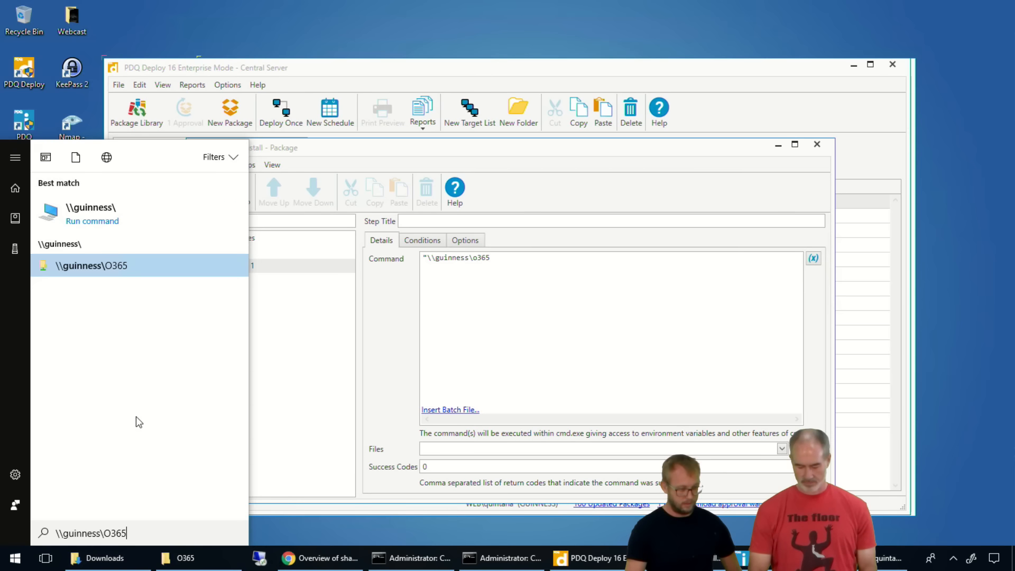
key(Return)
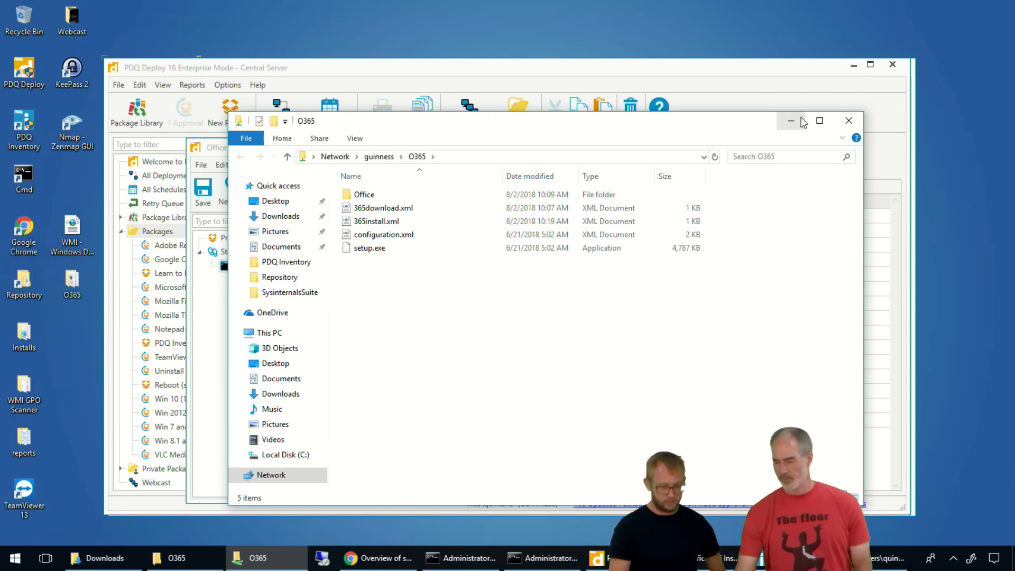
click(849, 121)
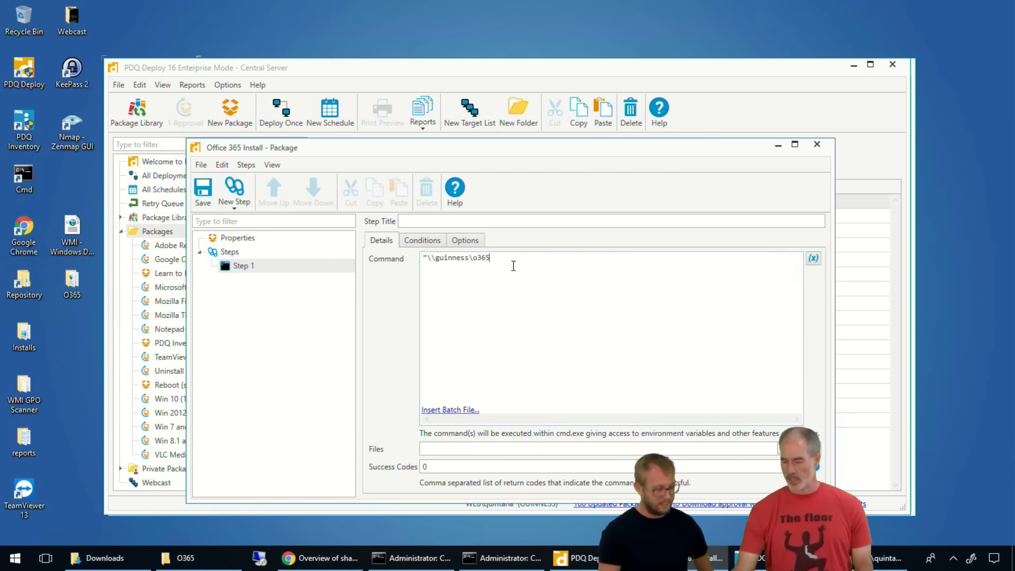
Extend the command with \setup.exe, a closing quotation mark and the /configure switch.
text(\)
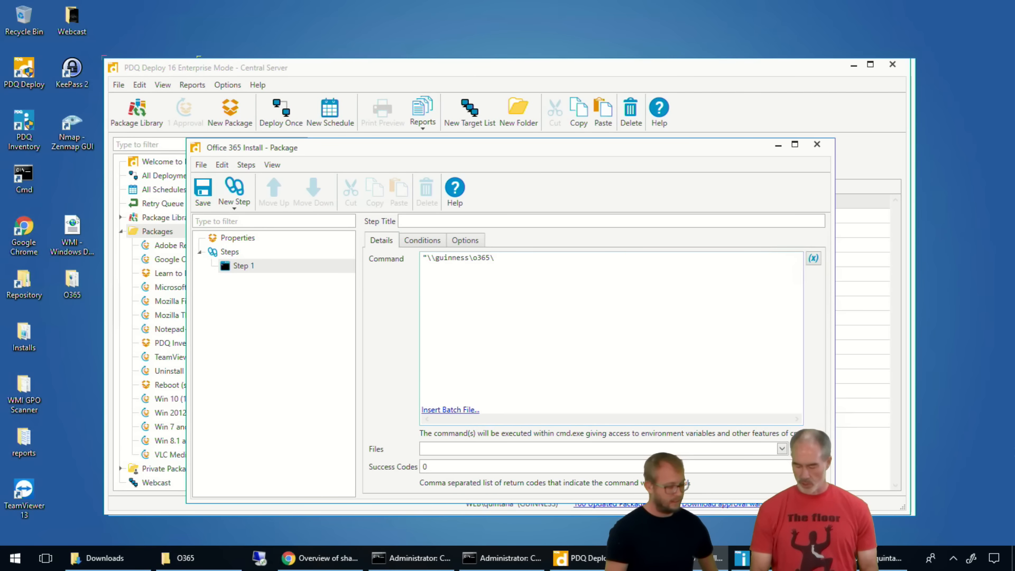
text(setuip)
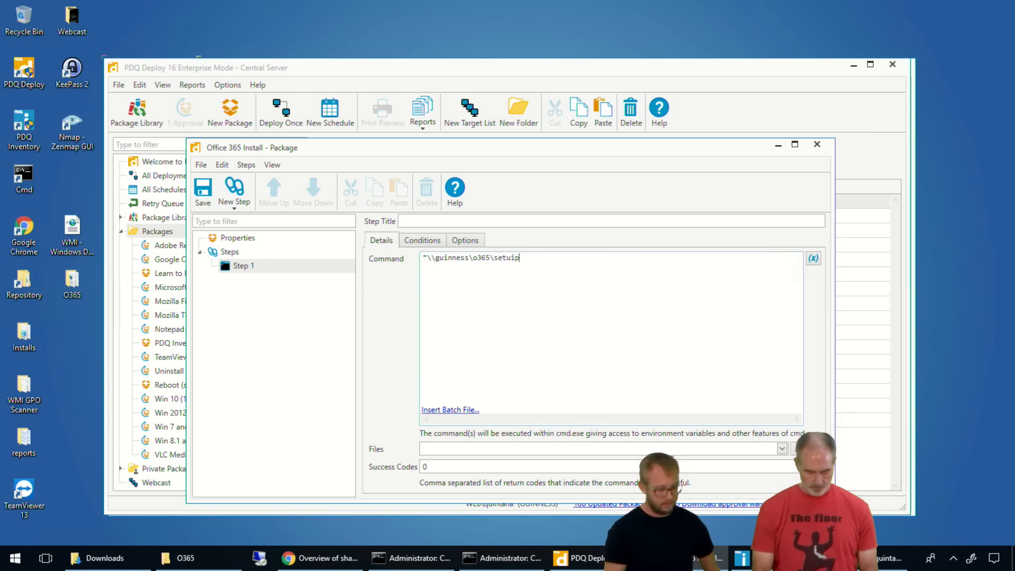
key(BackSpace)
key(BackSpace)
text(p.exe)
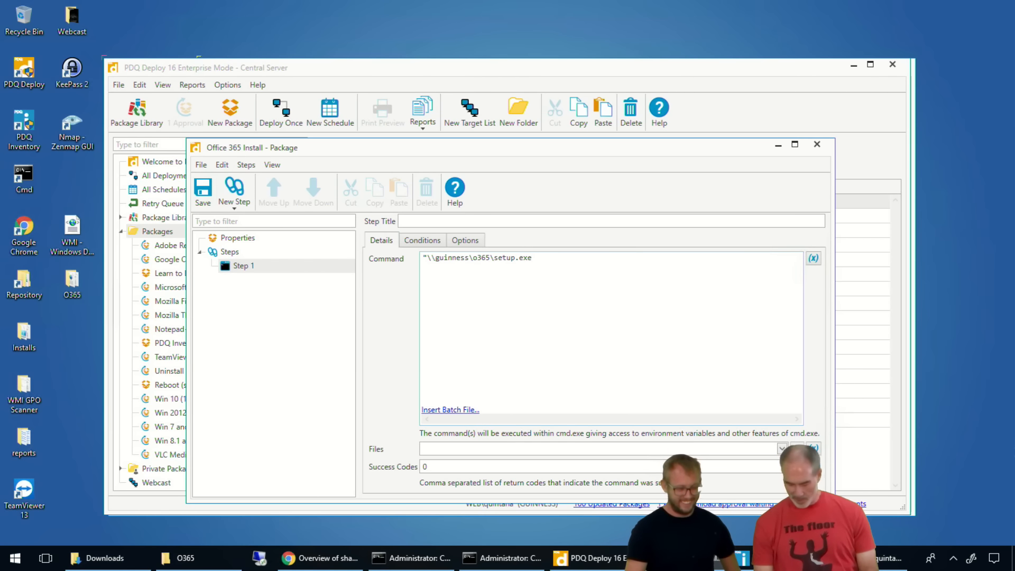
text(" /)
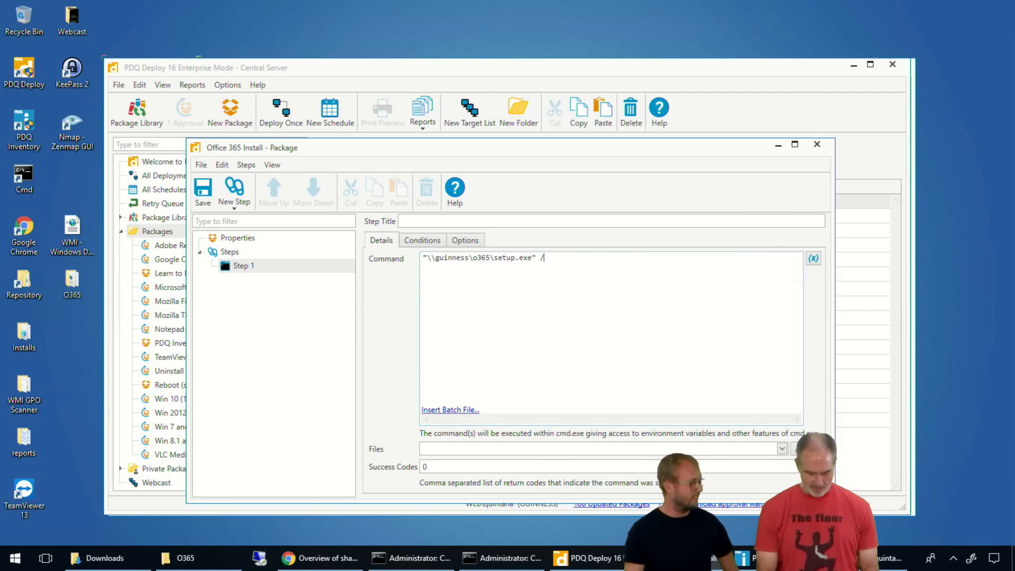
text(configure)
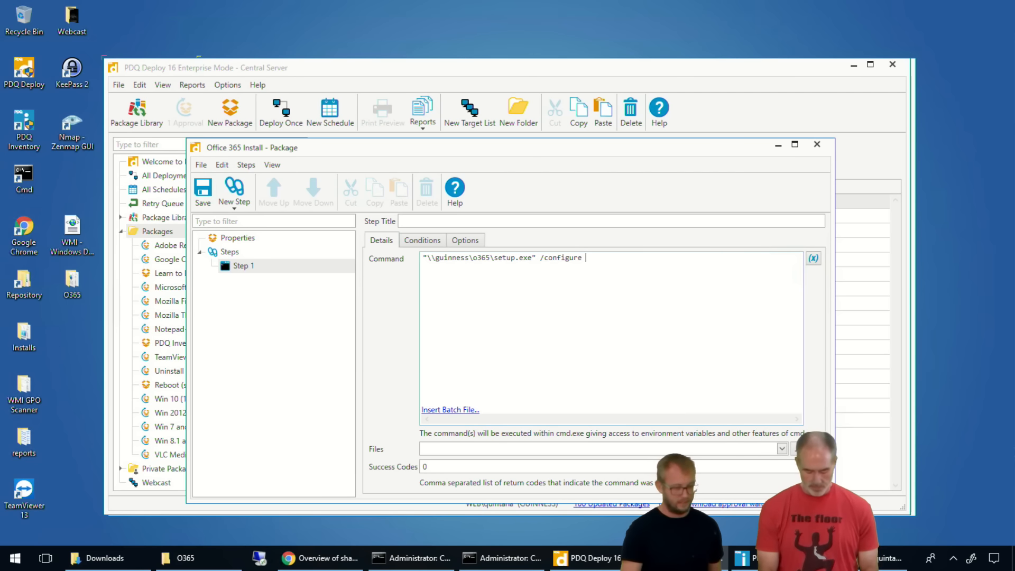
Check the install configuration's file name in the O365 folder and complete the command with "\\guinness\o365\365install.xml" in quotation marks.
text("\\)
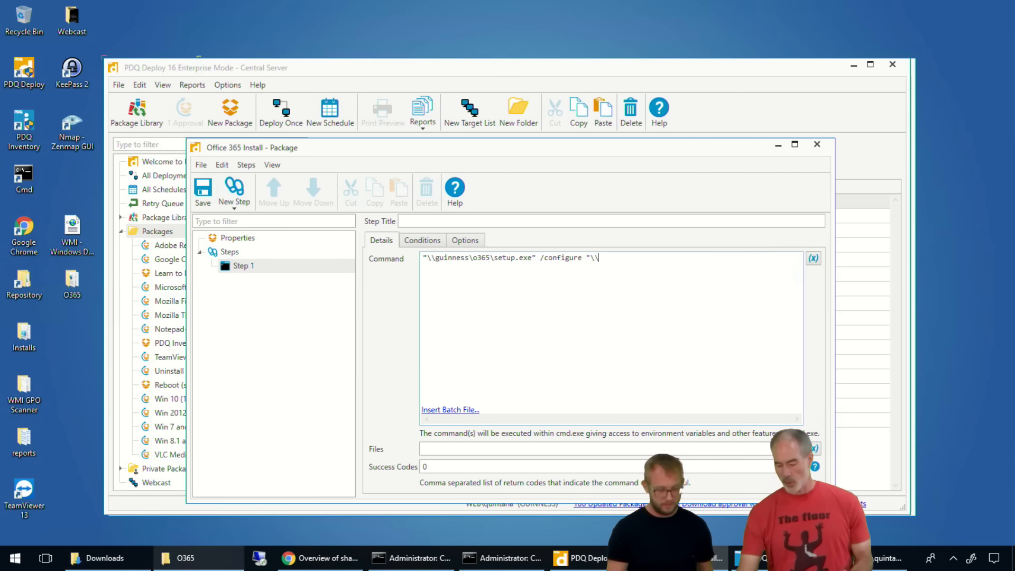
click(209, 557)
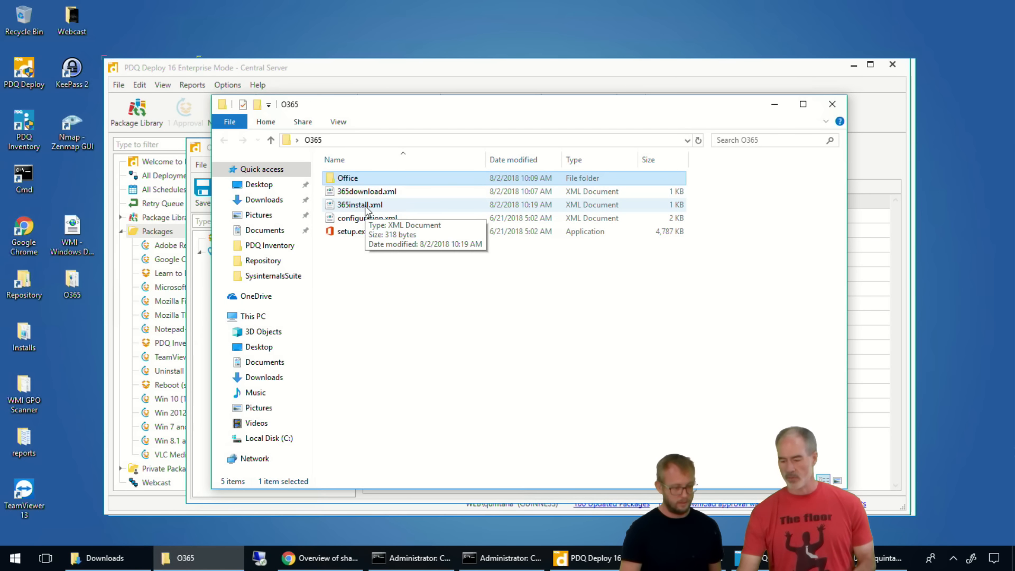
click(774, 105)
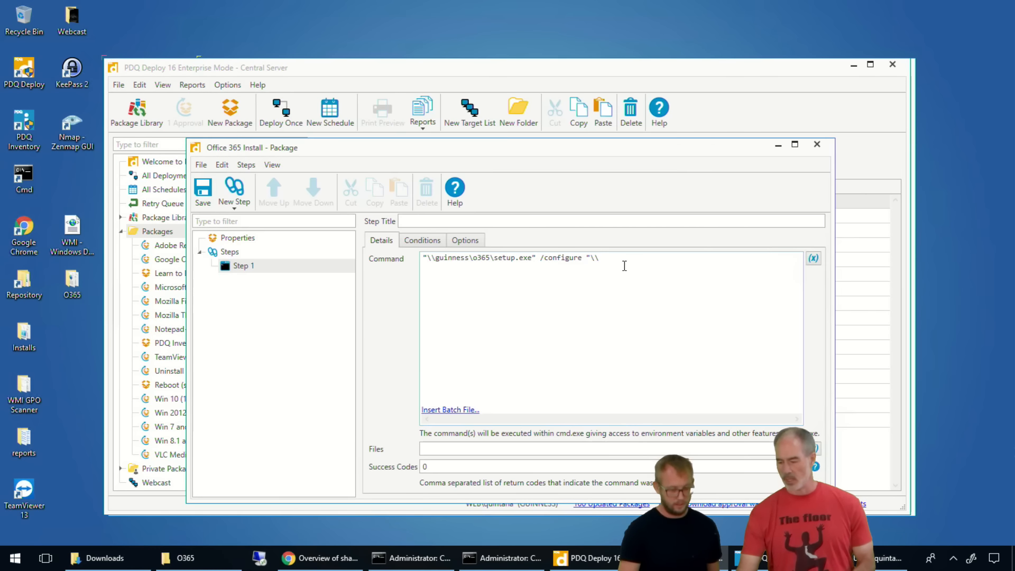
text(guin)
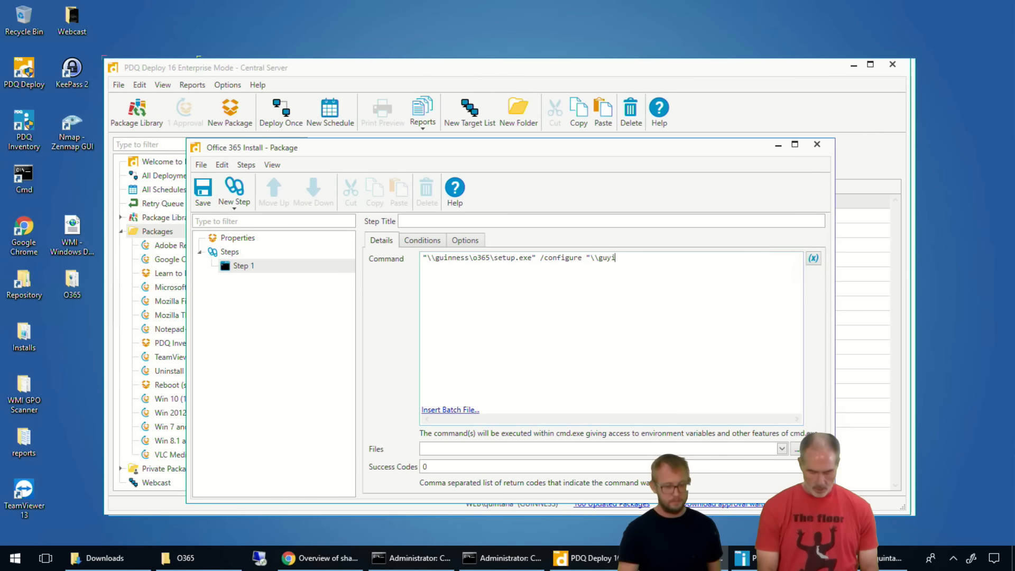
key(BackSpace)
key(BackSpace)
text(inness)
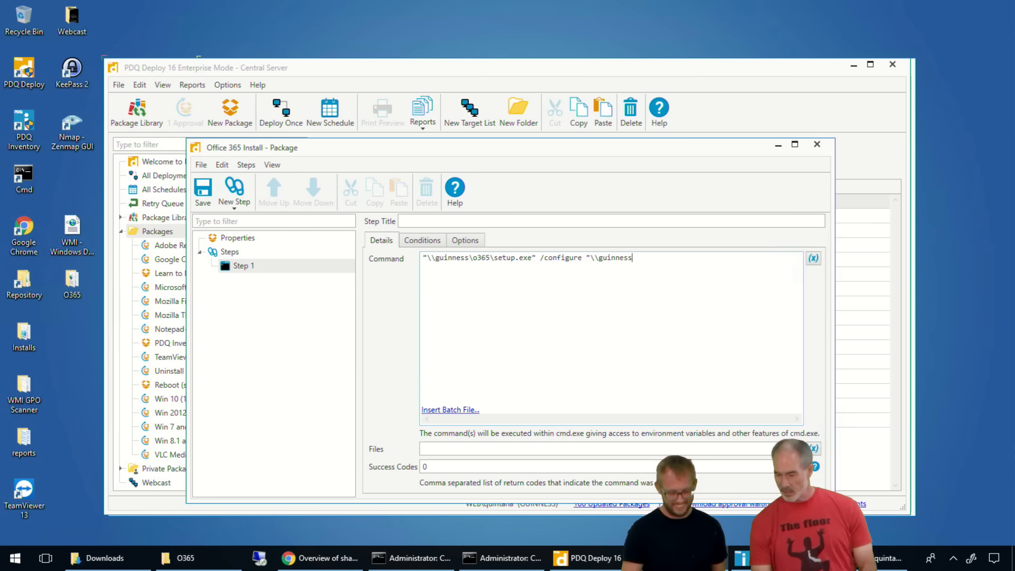
text(\o)
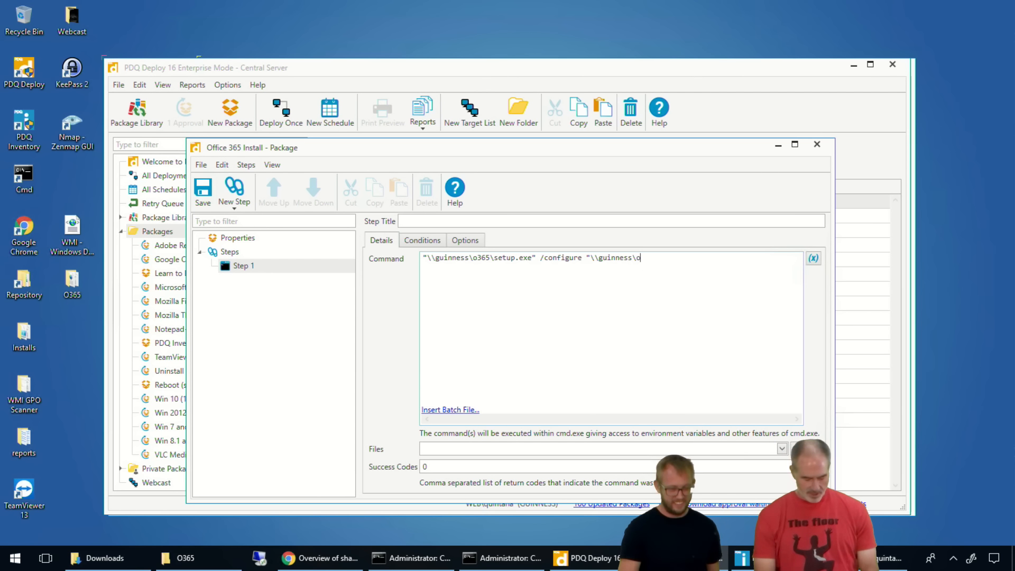
text(365)
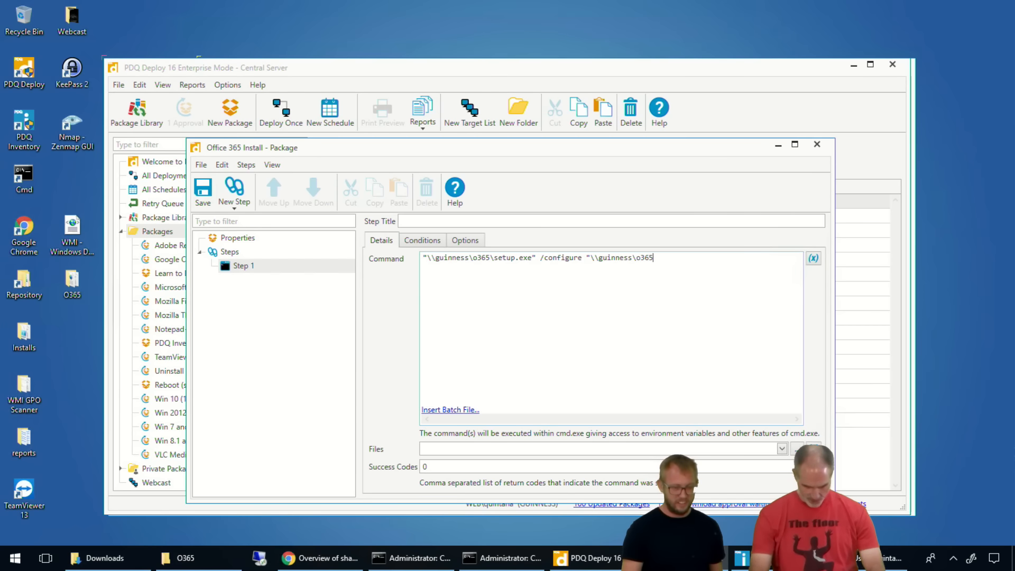
text(\)
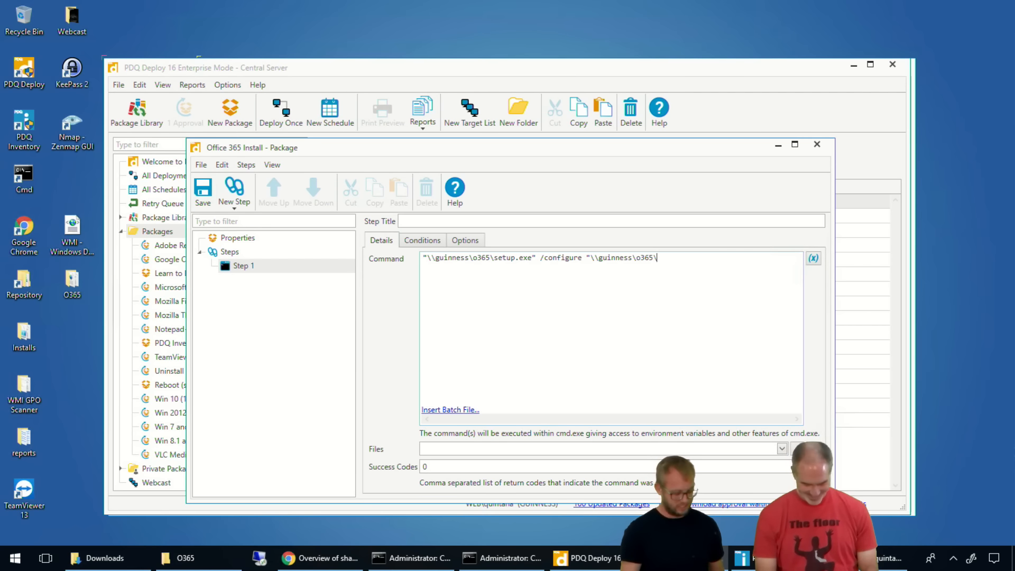
text(365i)
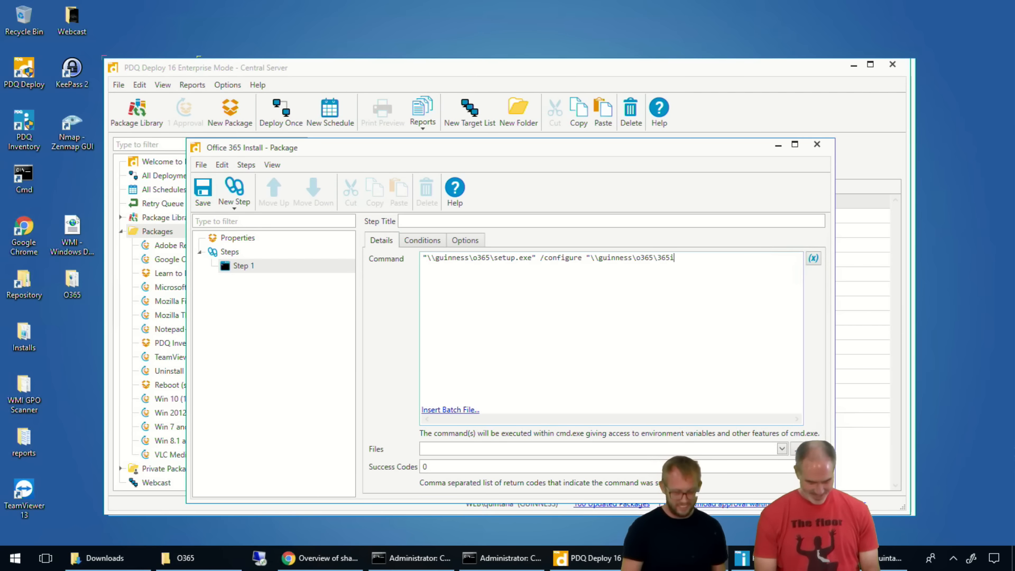
text(nstall.sml)
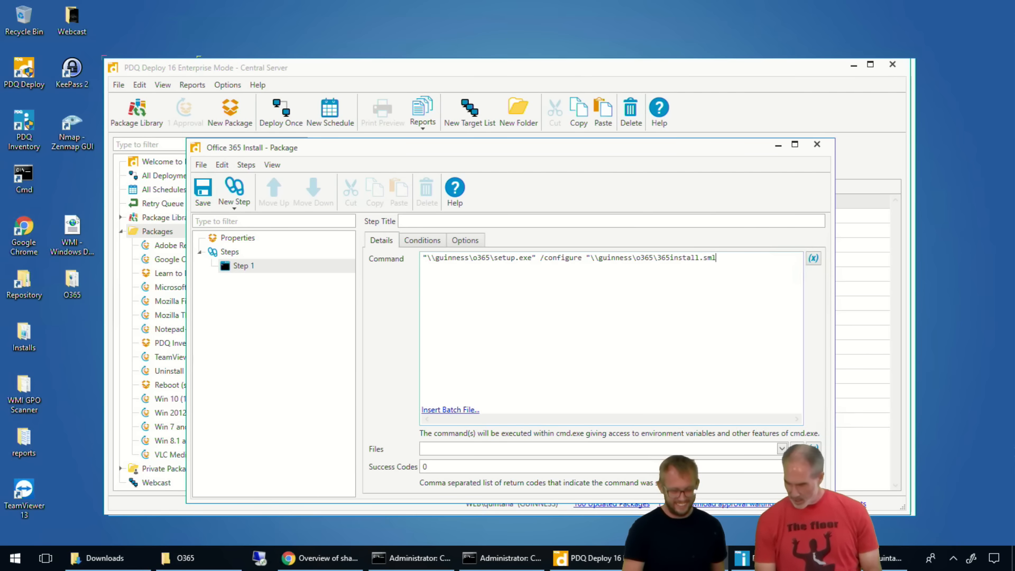
key(BackSpace)
key(BackSpace)
key(BackSpace)
text(xml")
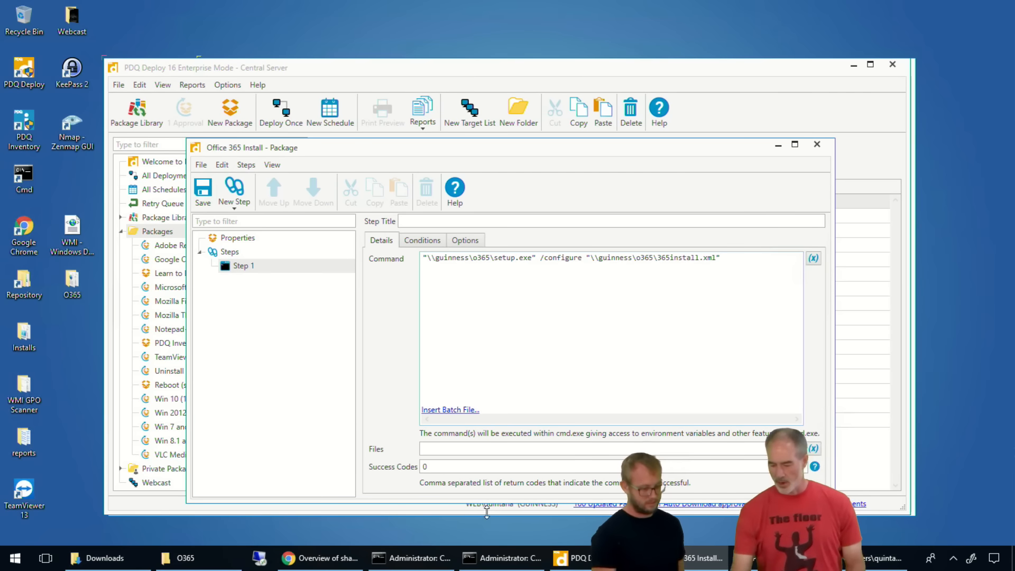
Set the Success Codes of the command step to 0,1641,3010, leaving Files empty.
click(451, 450)
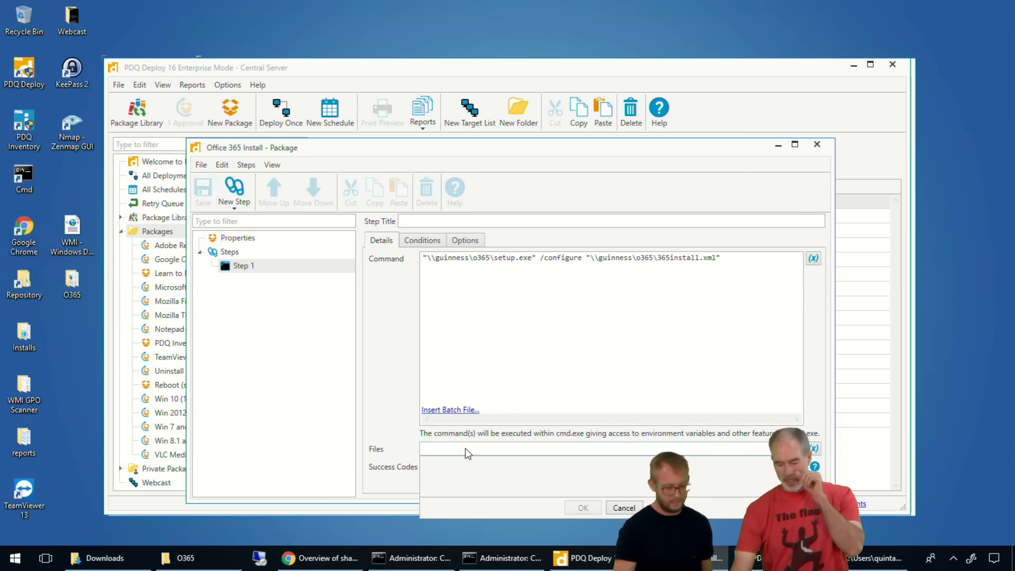
click(380, 421)
click(443, 466)
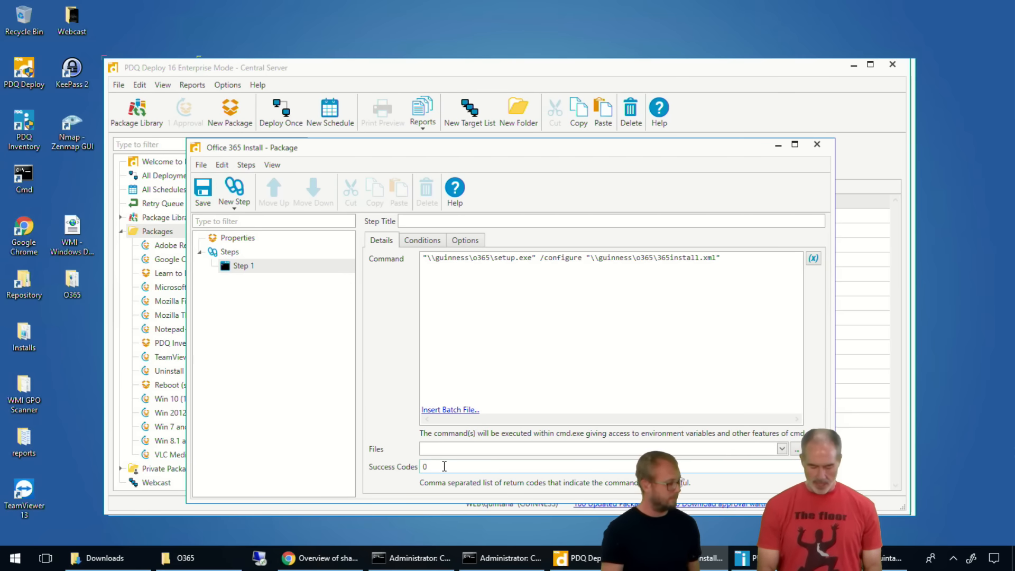
text(,1641)
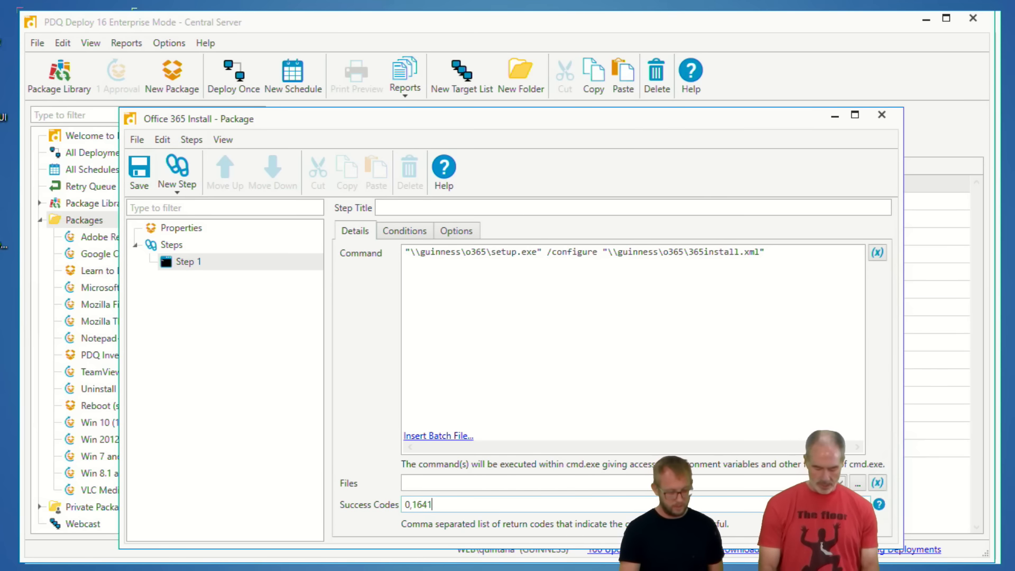
text(,)
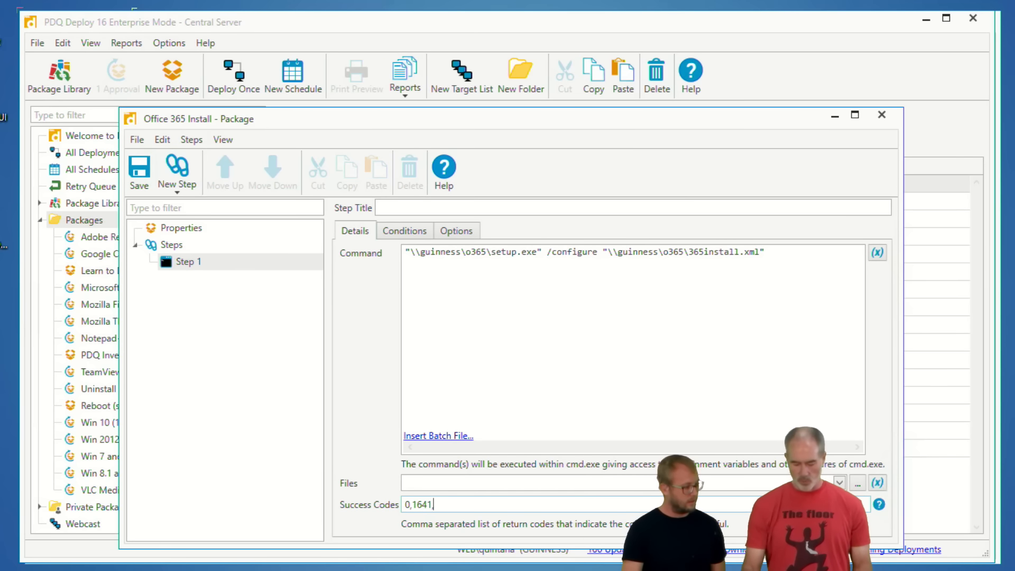
text(3010)
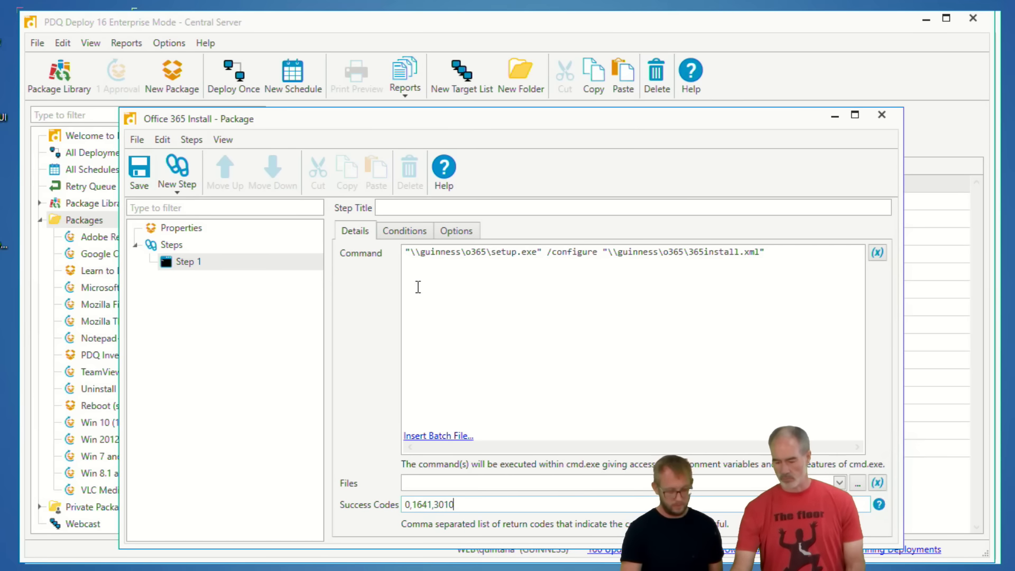
Set the step title to "Install it!" and display the step's conditions.
text(I)
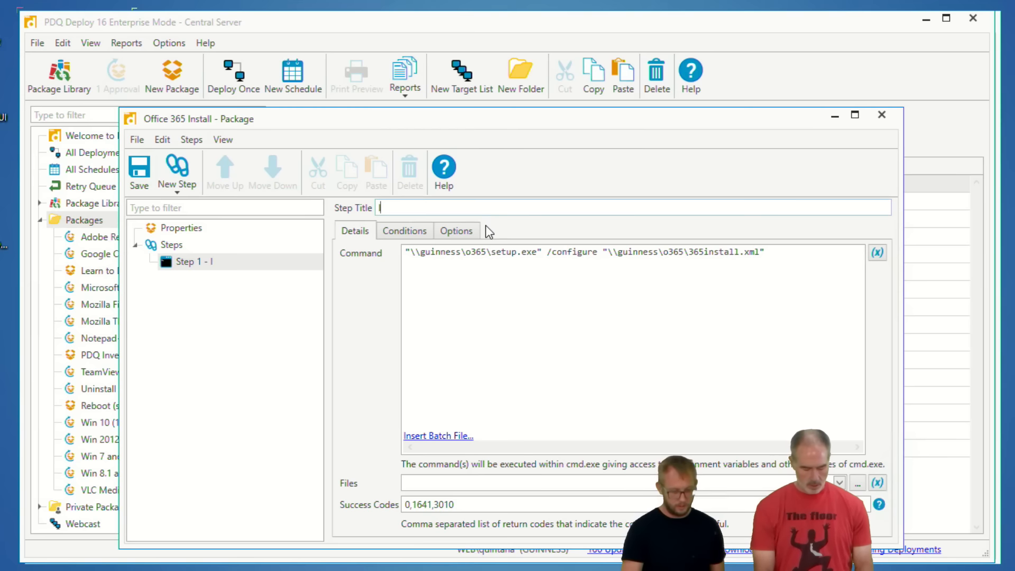
text(nstall it!)
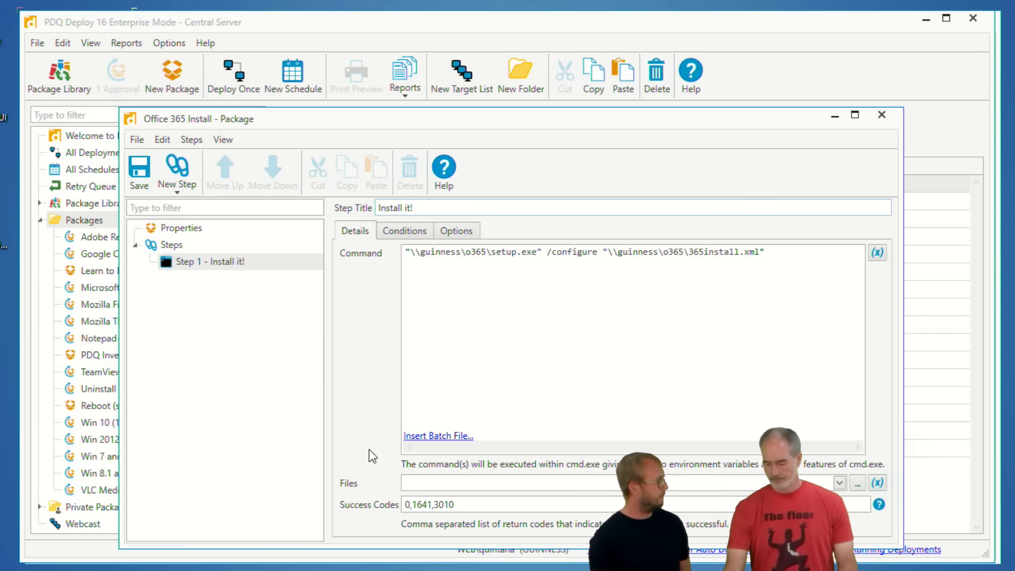
click(416, 230)
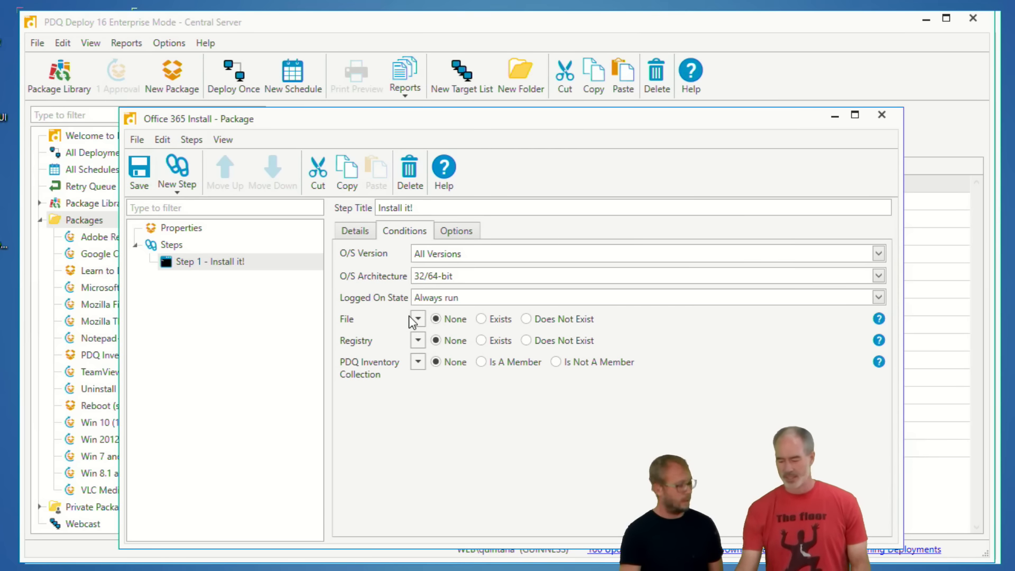
Restrict the step's O/S Version condition to Windows 7, Windows 8.1 and Windows 10, excluding all servers, Windows 8 and Windows Vista.
click(470, 253)
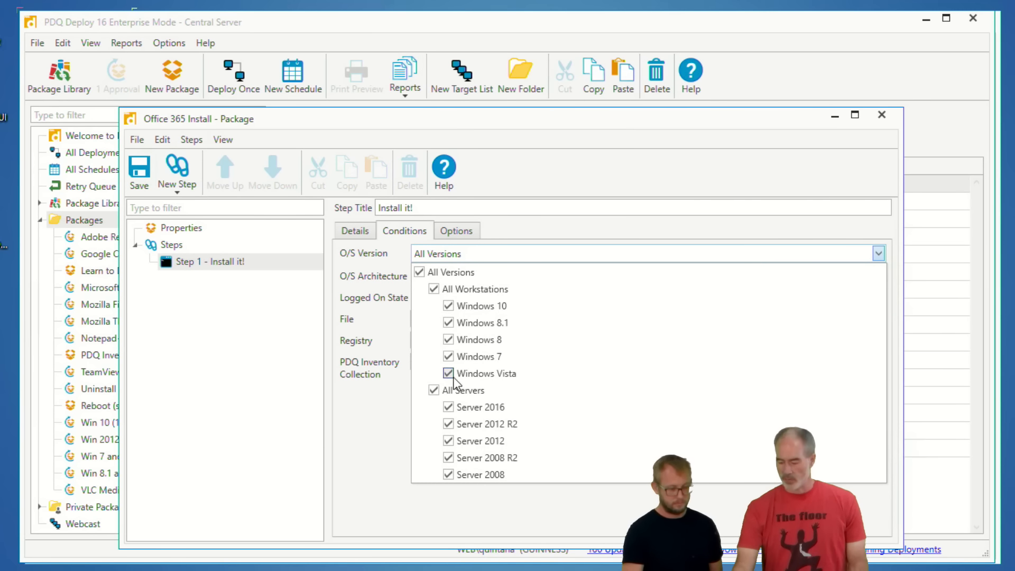
click(434, 390)
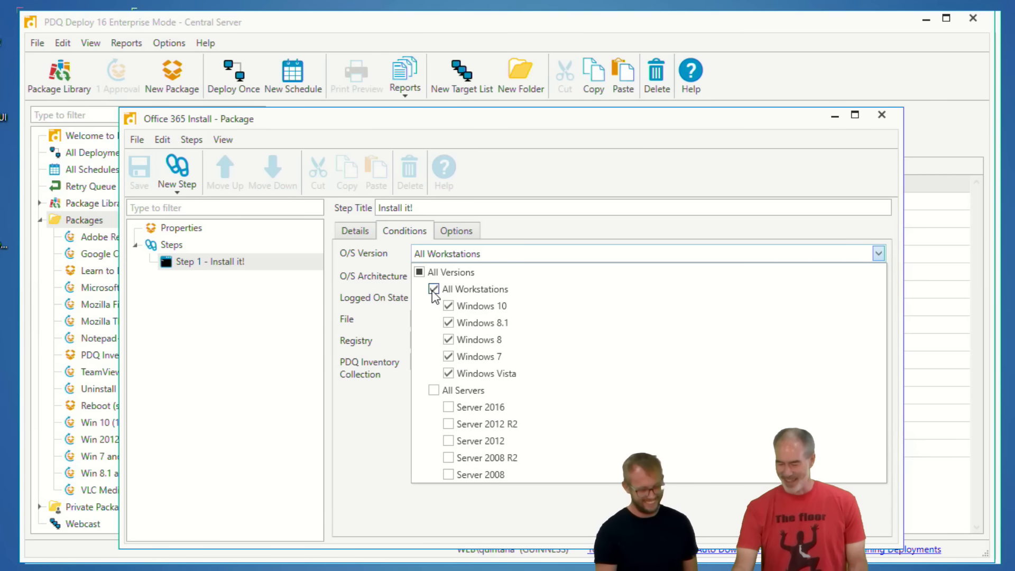
click(434, 290)
click(436, 291)
click(449, 340)
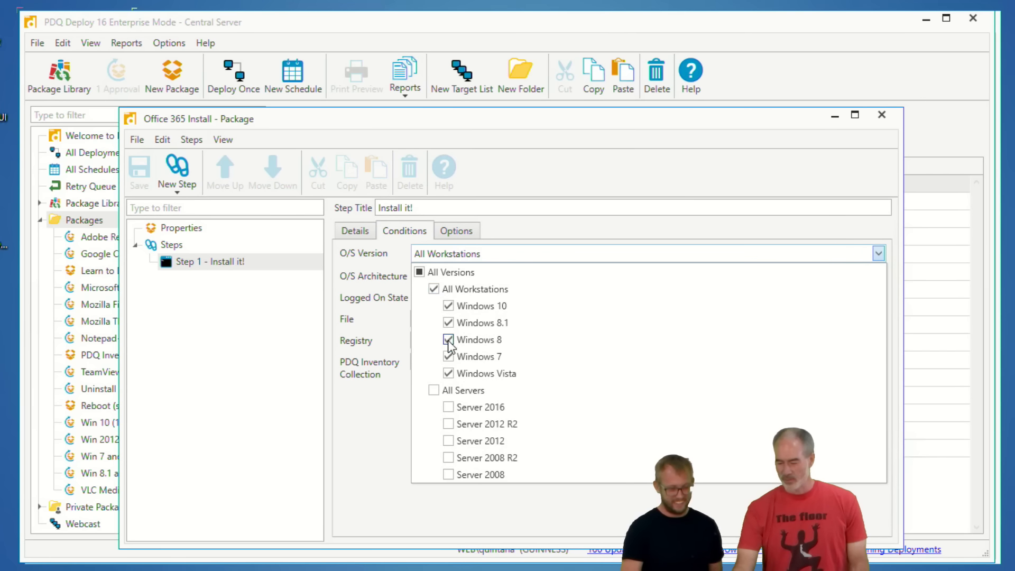
click(448, 373)
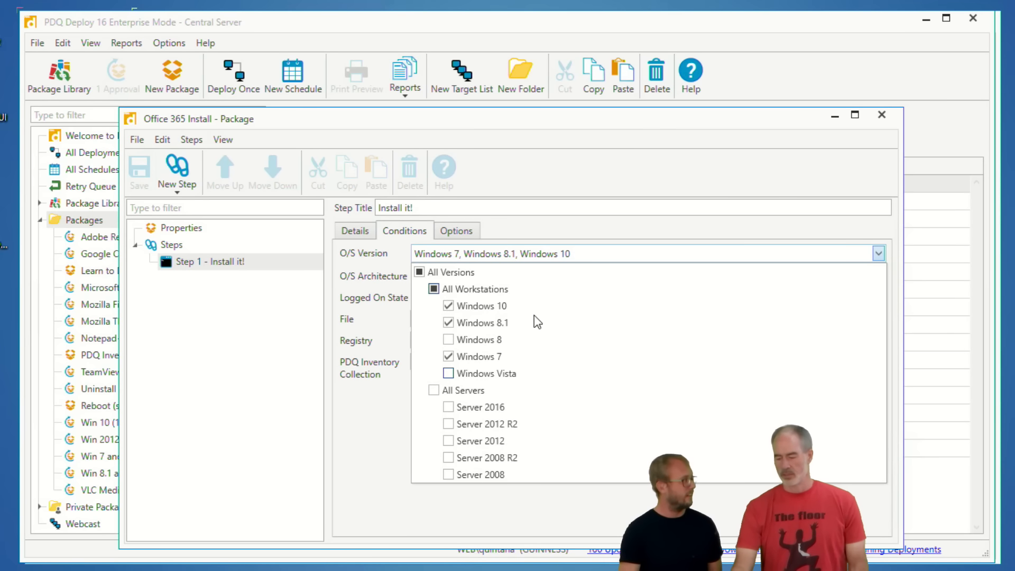
click(460, 230)
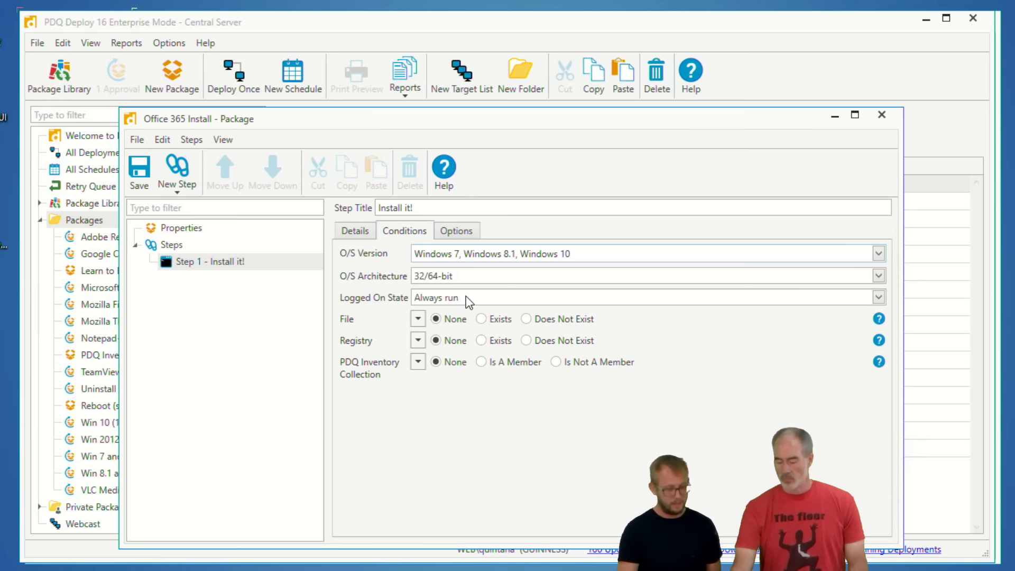
Set the step's Run As option to Deploy User (Interactive), leaving Error Mode at Stop Deployment with Error.
click(460, 231)
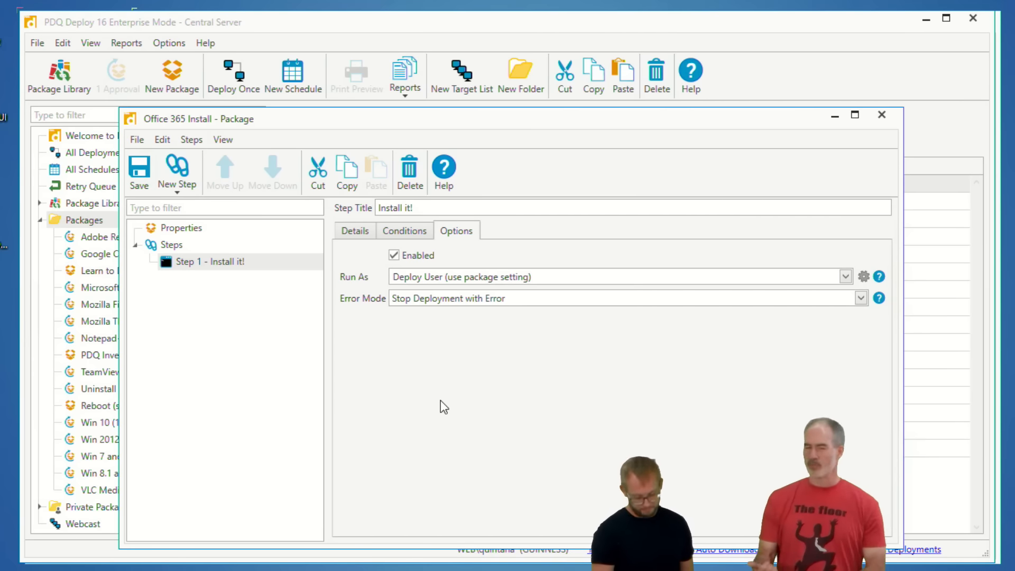
click(428, 278)
click(420, 326)
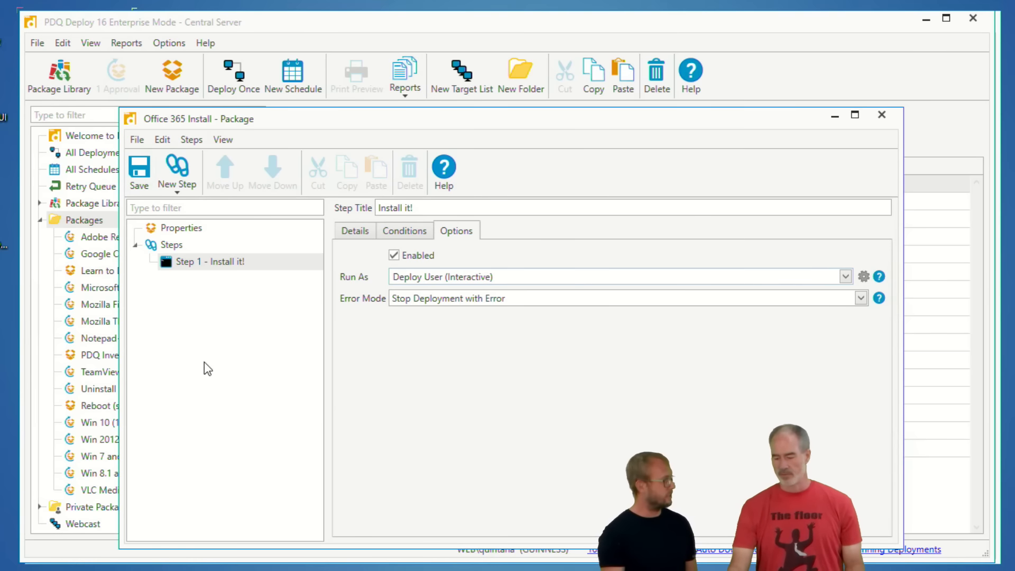
Review the step's command details, save the Office 365 Install package and close its editor.
click(342, 234)
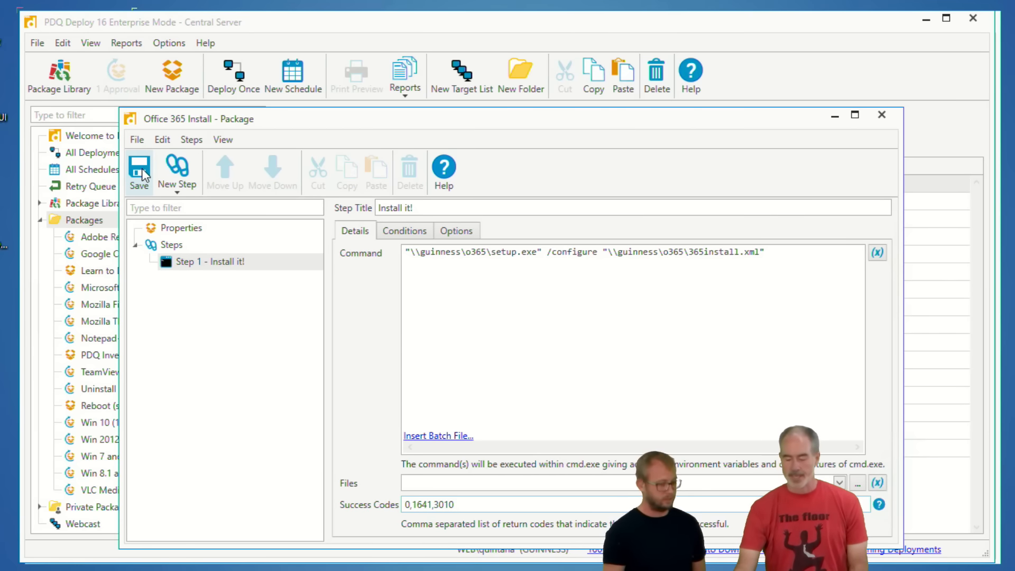
click(143, 173)
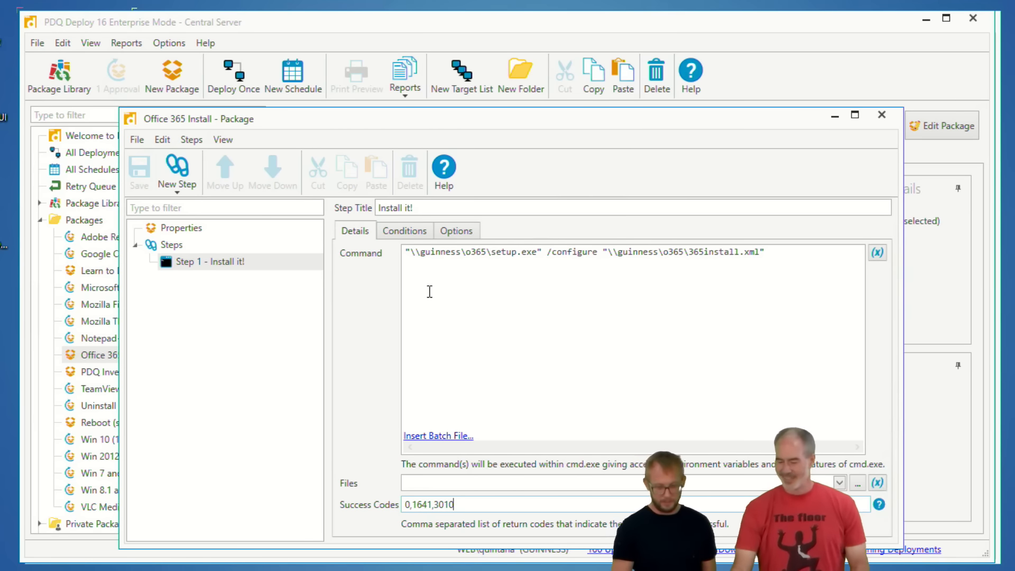
click(880, 115)
Deploy the Office 365 Install package once to the computers in the Webcast target list.
right_click(132, 355)
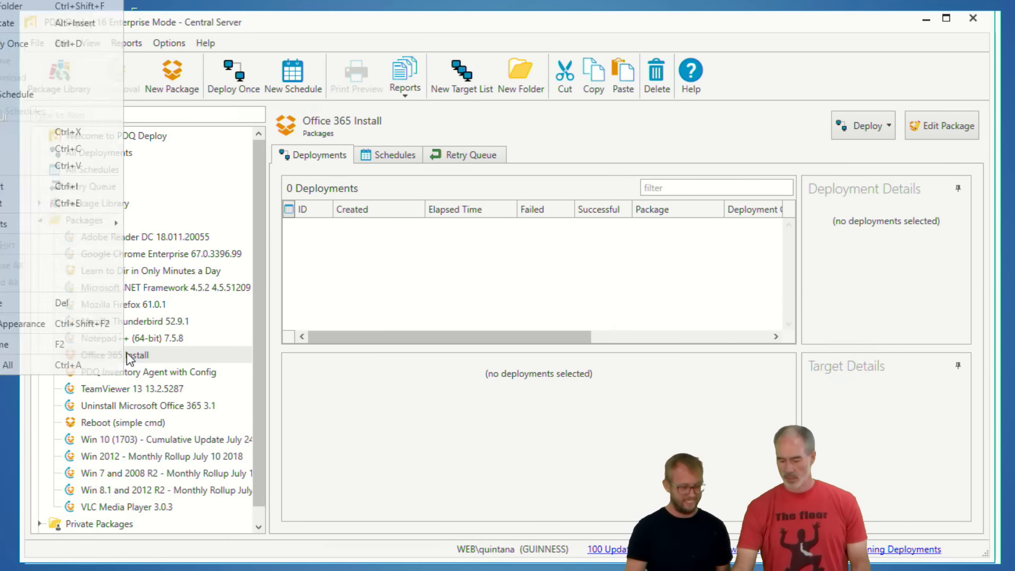
click(258, 246)
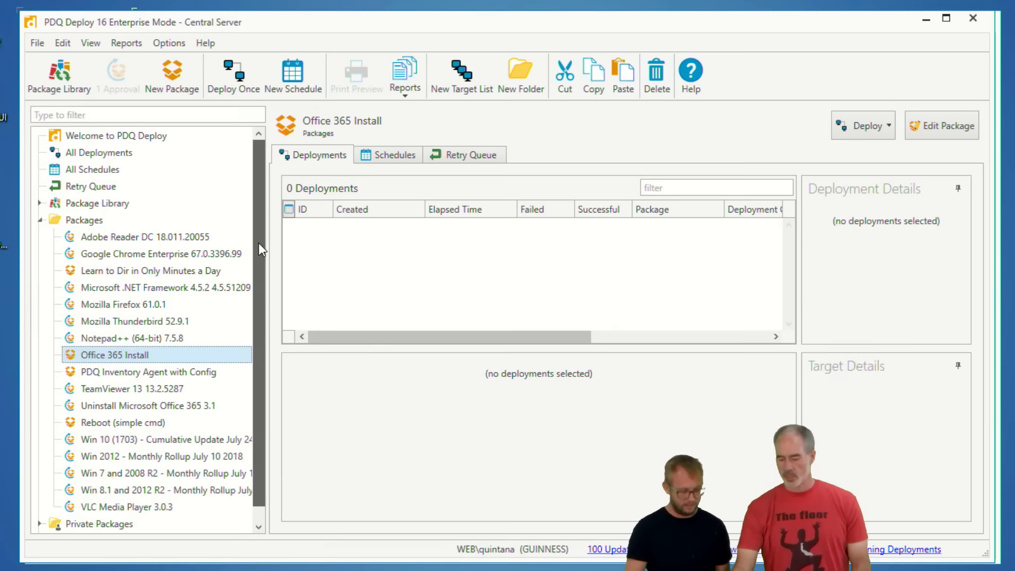
drag(259, 246, 256, 366)
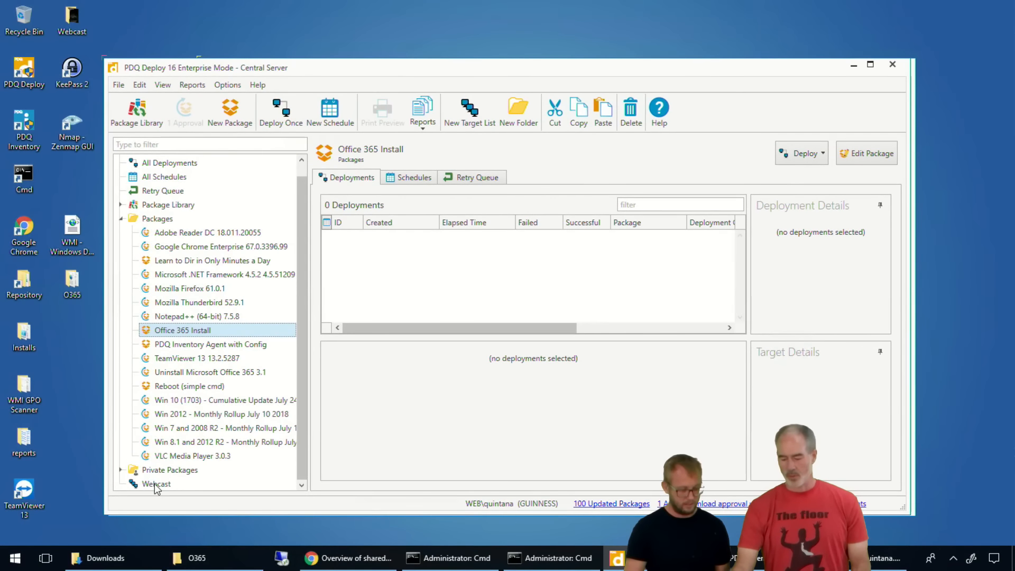
drag(187, 333, 153, 483)
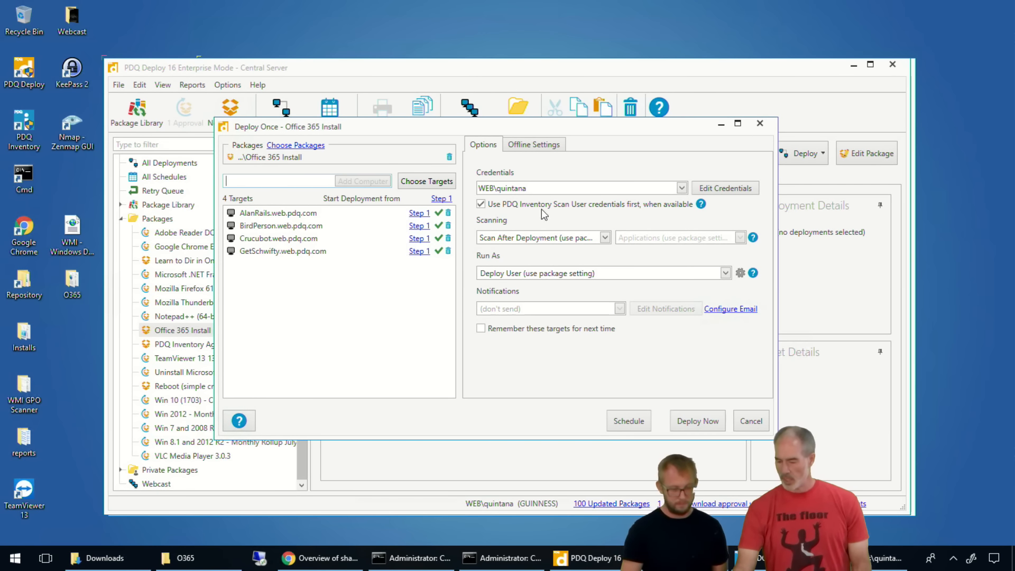
click(698, 420)
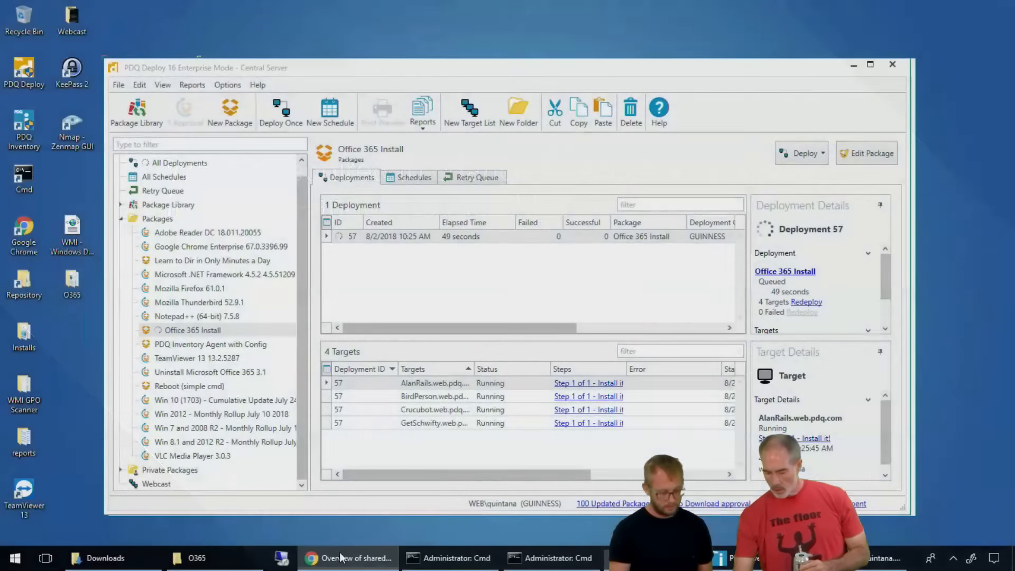
Look over the open browser pages on shared computer activation, Office removal scripts, the XML editor and the deployment tool, and return to PDQ Deploy.
click(342, 557)
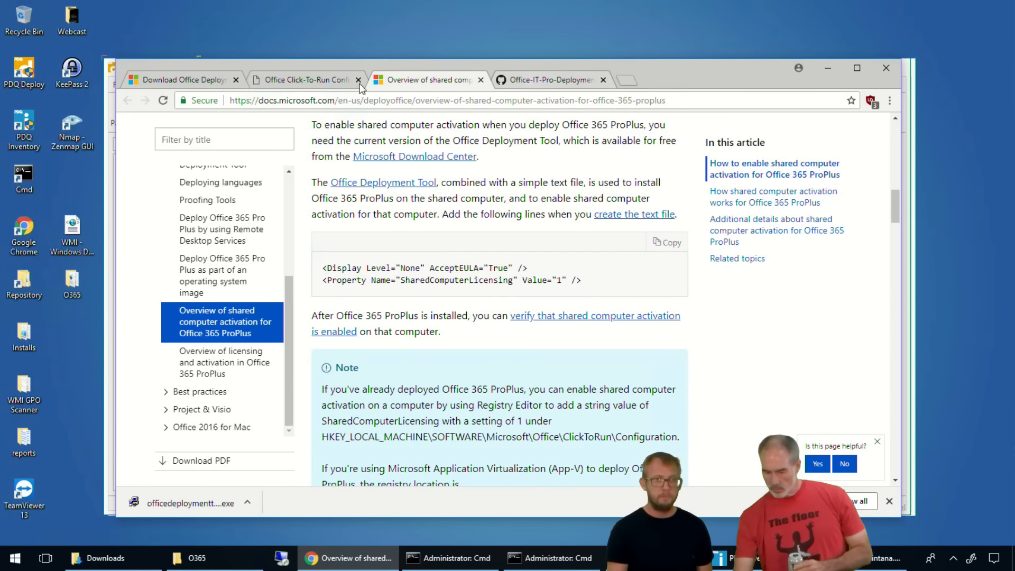
click(527, 90)
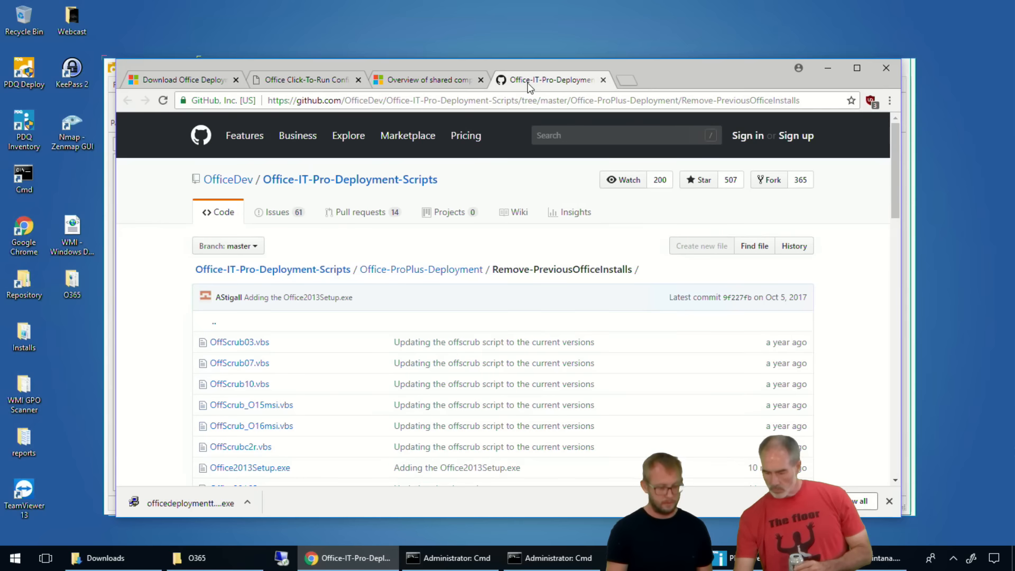
click(455, 85)
click(315, 80)
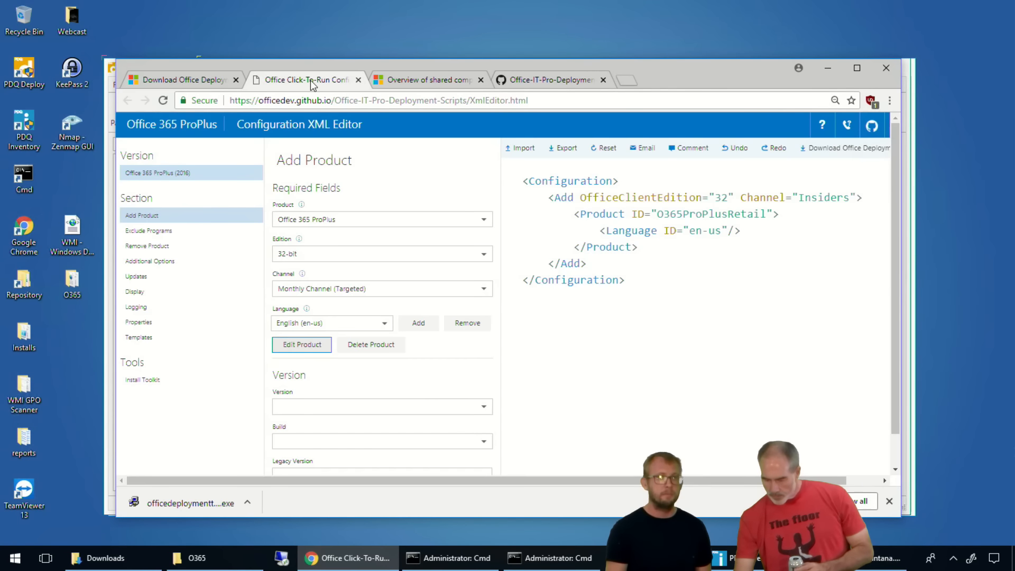
click(186, 84)
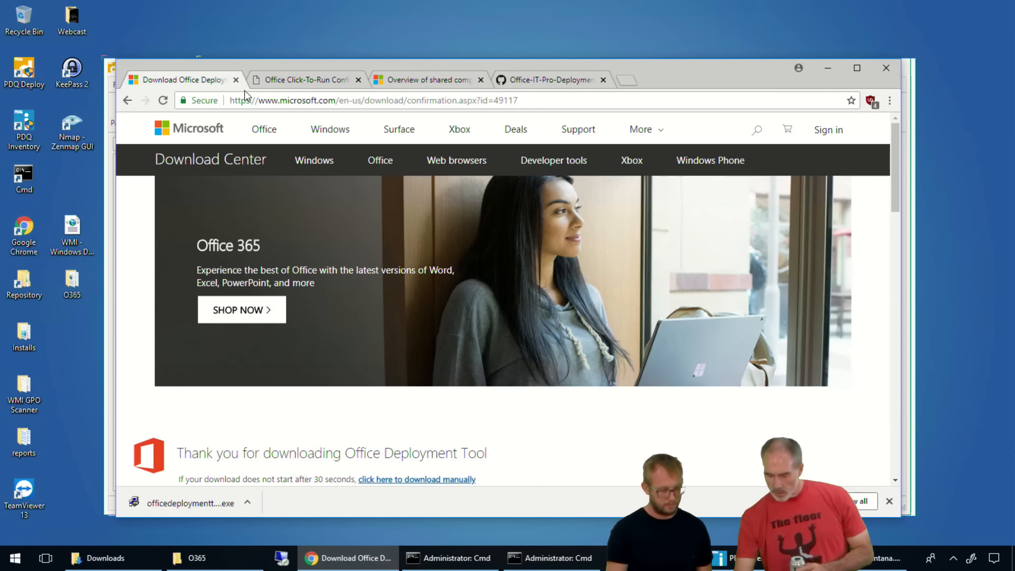
click(466, 81)
click(826, 67)
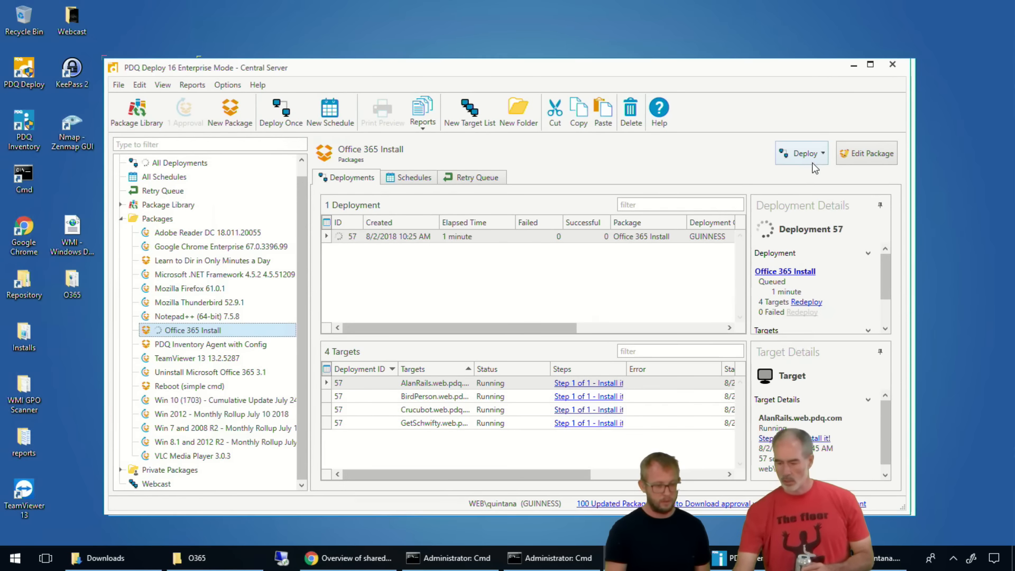
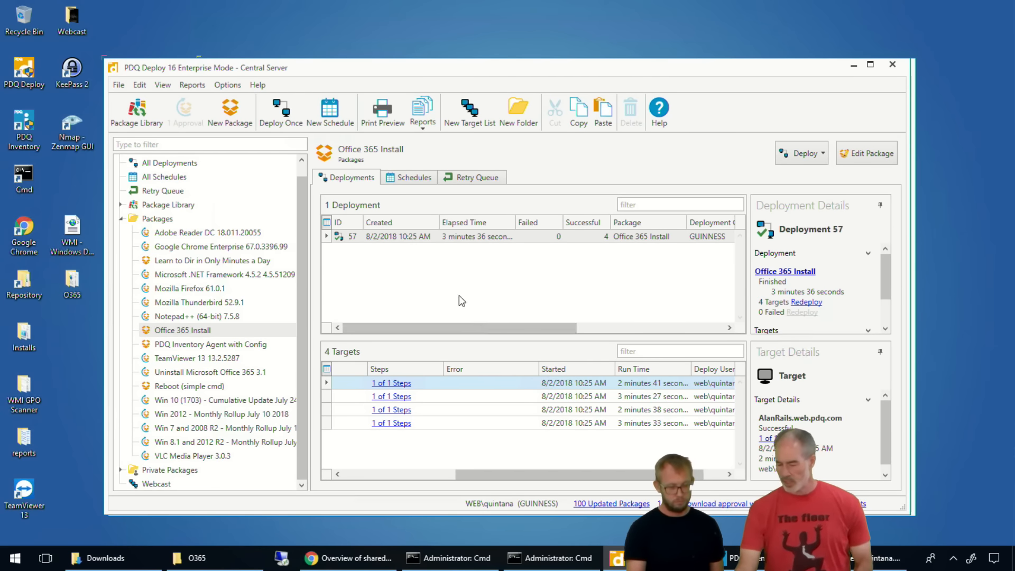
Check the deployment status of each target and the Need Office 365 collection in PDQ Inventory, and return to PDQ Deploy.
click(378, 474)
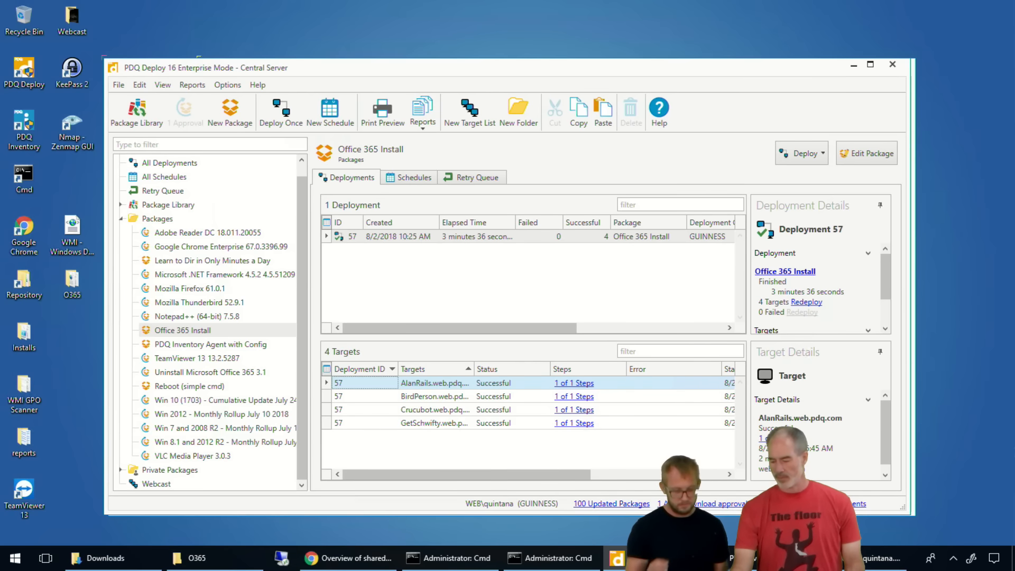
click(740, 558)
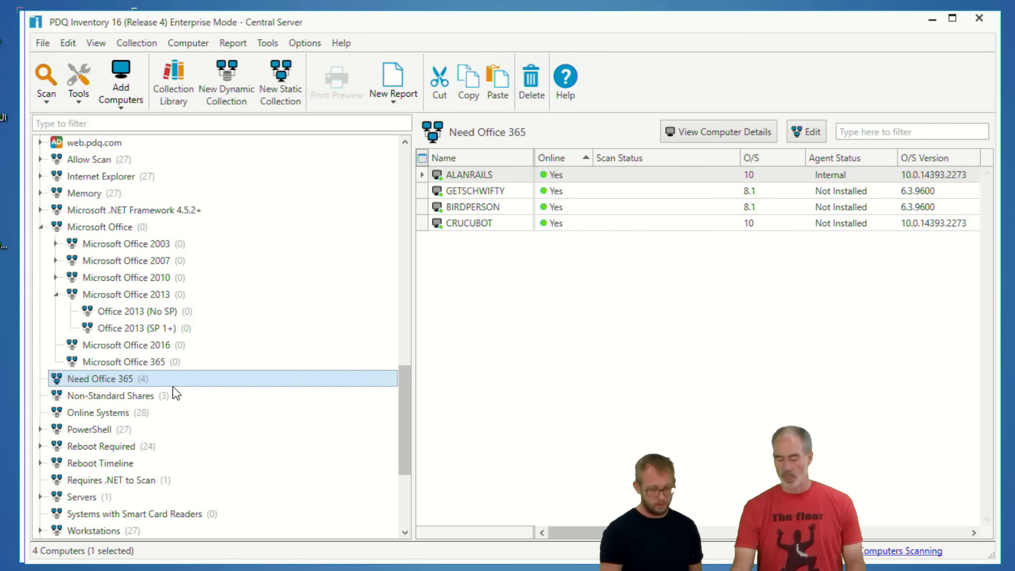
click(634, 569)
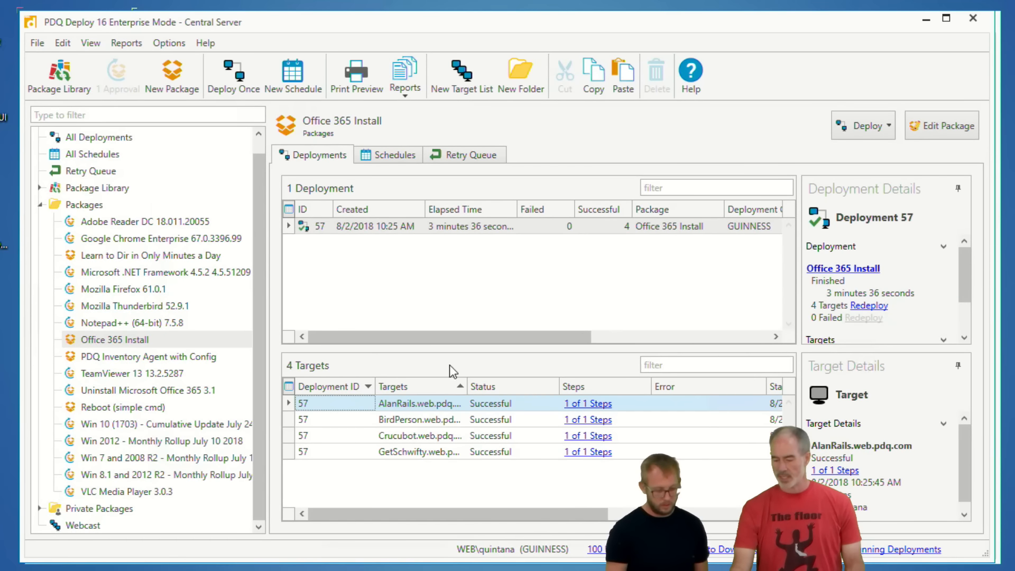
drag(142, 342, 154, 343)
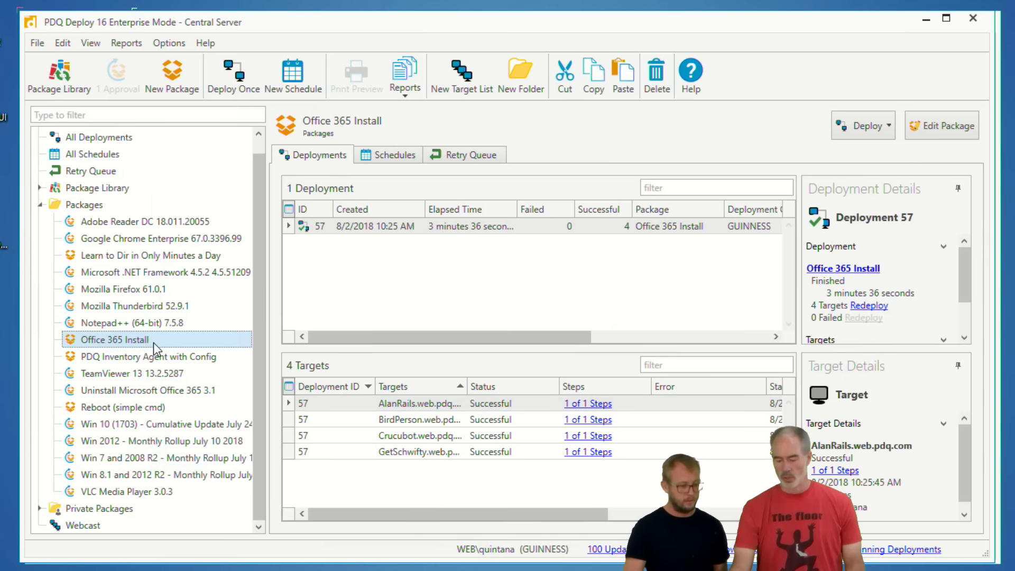
right_click(154, 343)
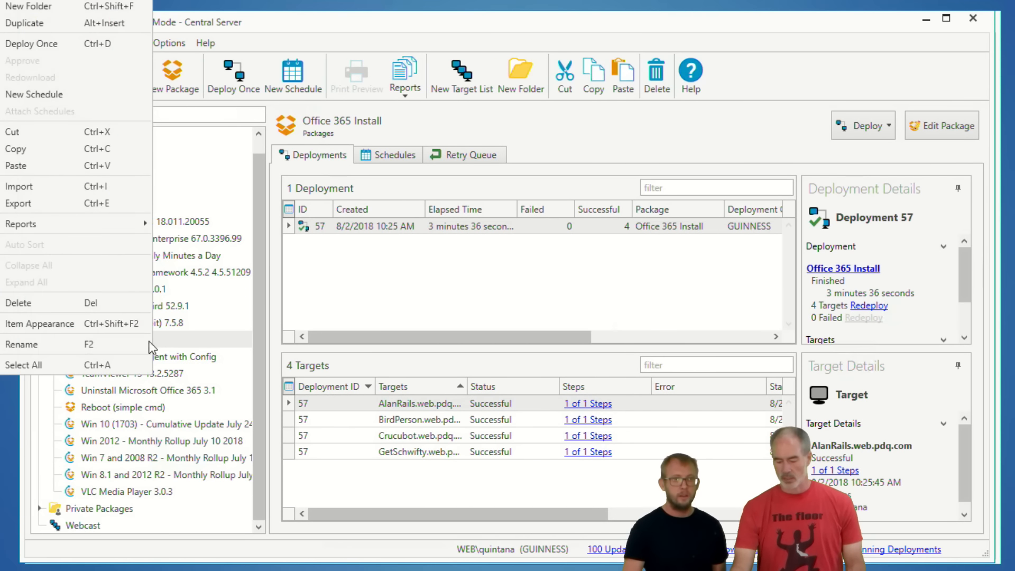
click(49, 44)
click(391, 161)
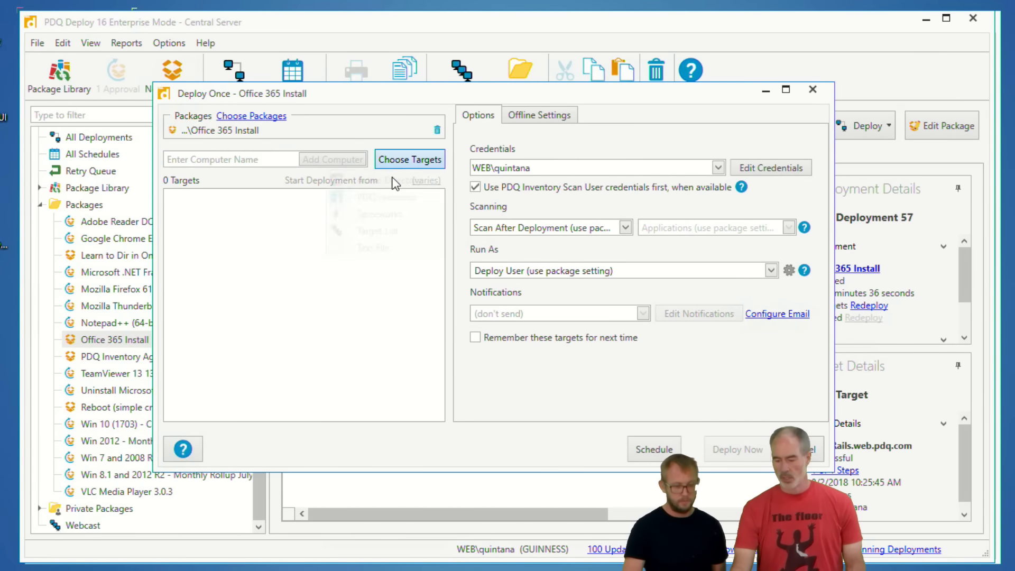
click(374, 198)
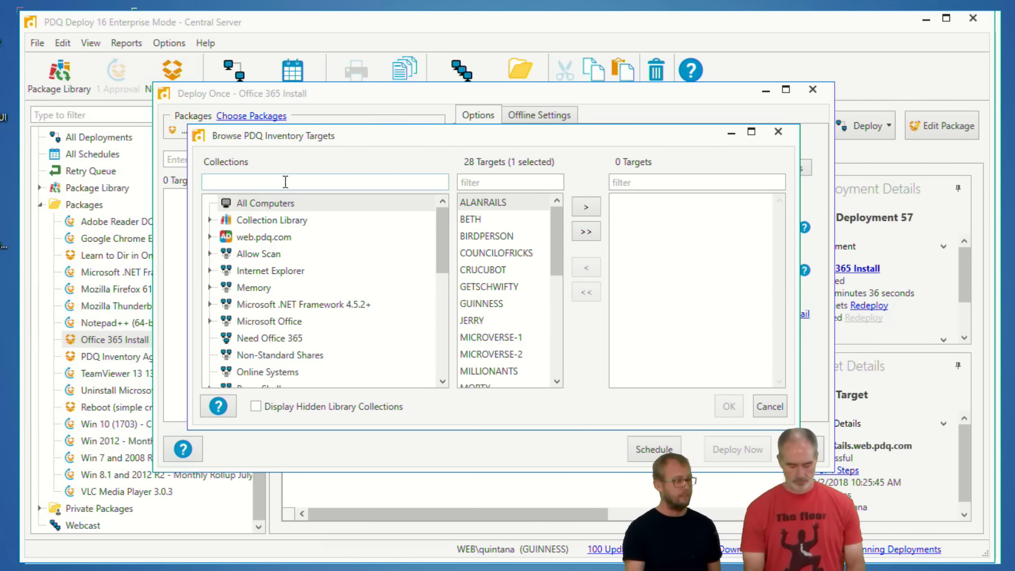
text(365)
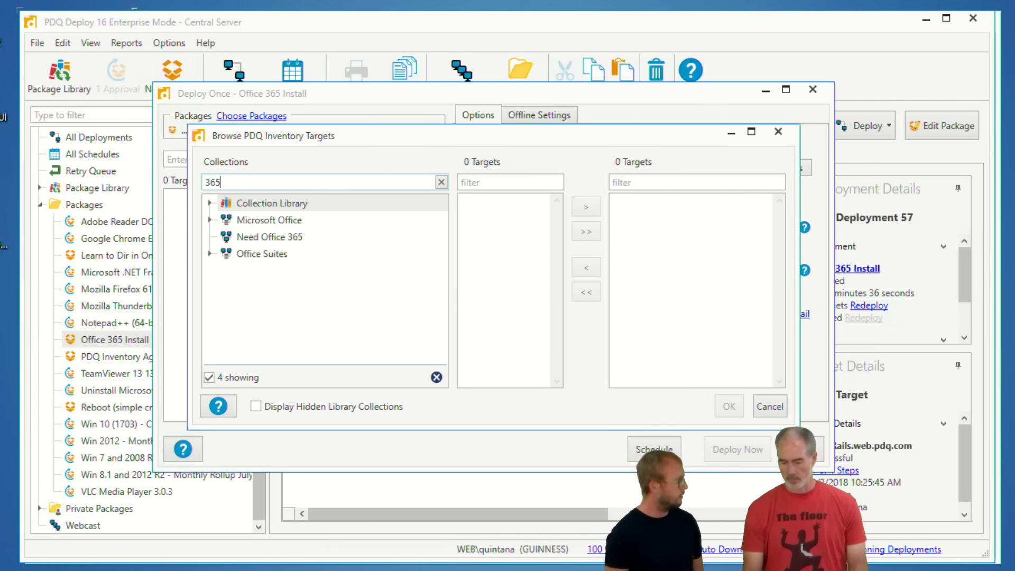
click(267, 237)
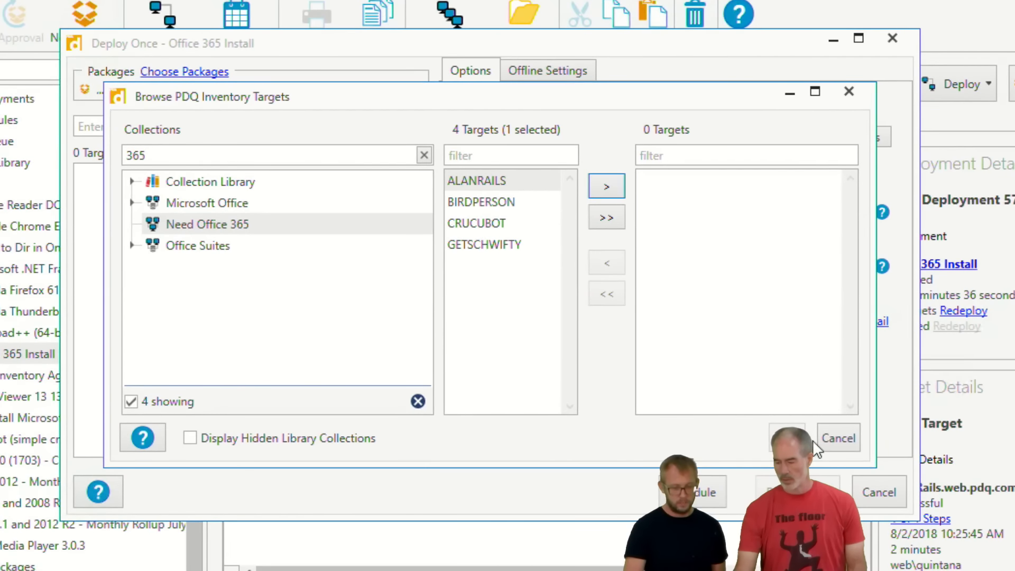
click(817, 437)
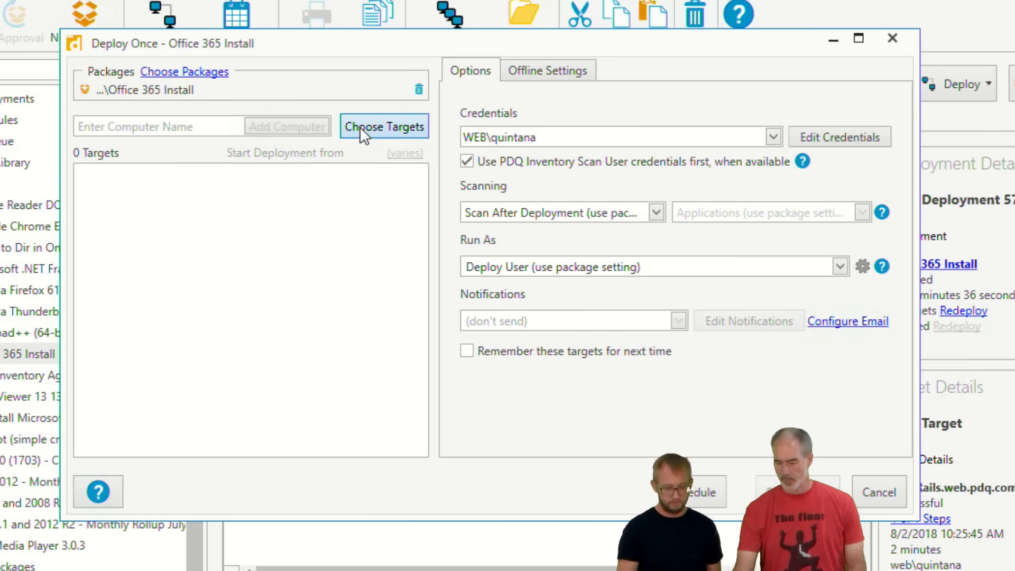
click(359, 127)
key(Escape)
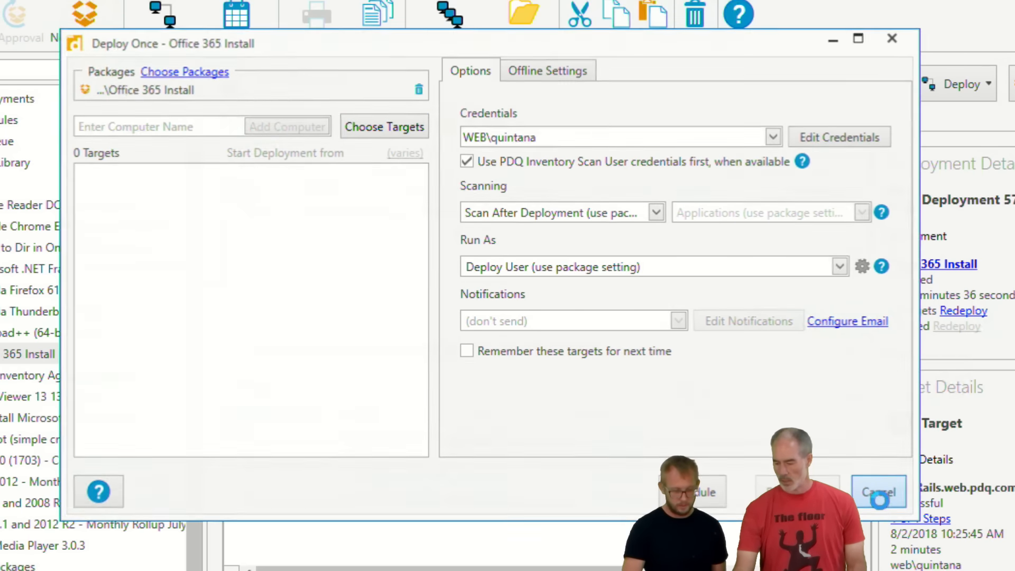
click(880, 494)
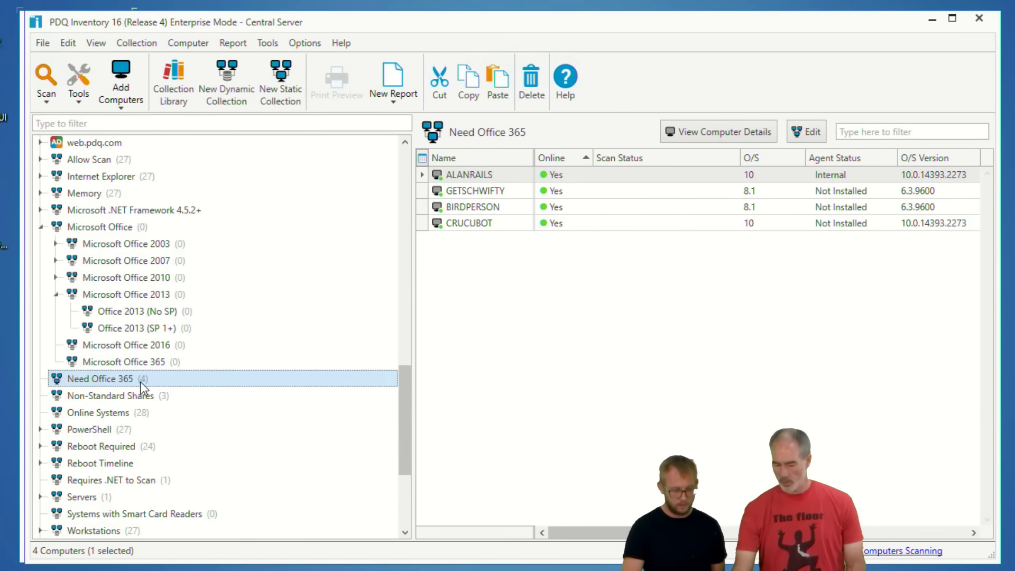
In PDQ Inventory, display the members of the Collection Library's Microsoft Office 365 collection under Office Suites.
scroll(196, 317, up, 6)
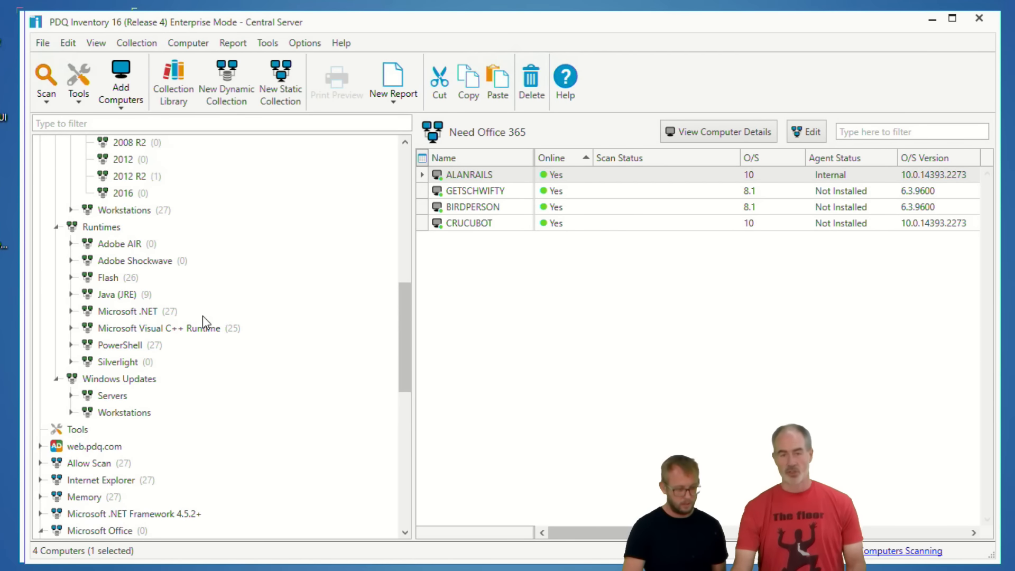
scroll(201, 316, up, 2)
scroll(200, 316, down, 2)
scroll(193, 310, up, 8)
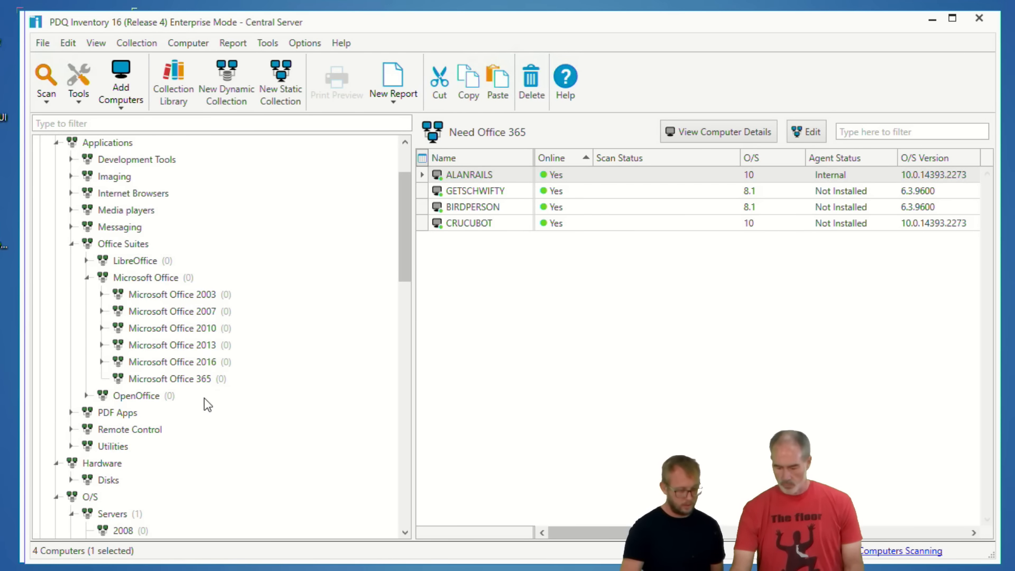
click(198, 381)
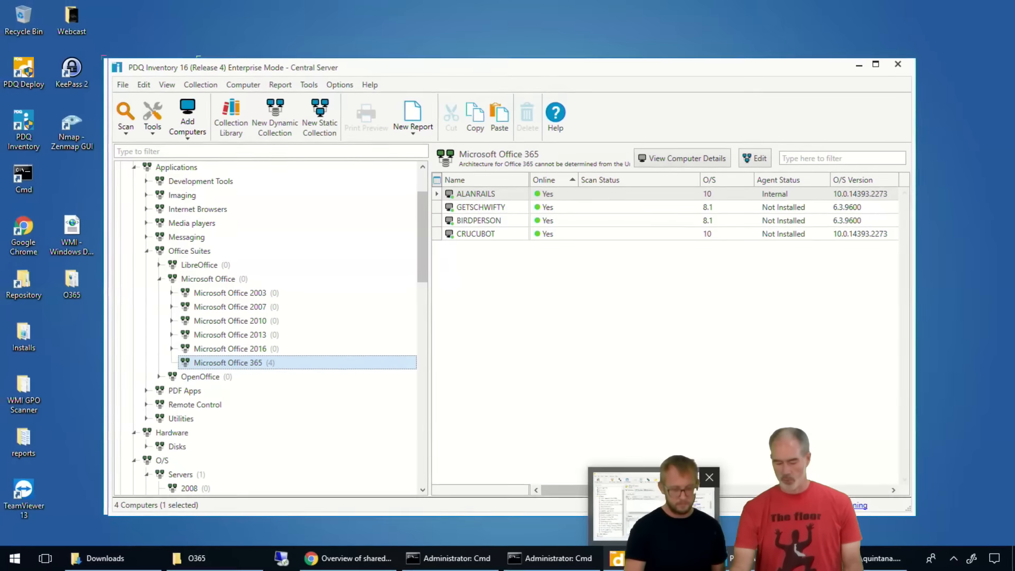
Switch to the browser, read the GitHub Remove-PreviousOfficeInstalls page through its README and usage example, and minimize the browser.
mouse_move(634, 558)
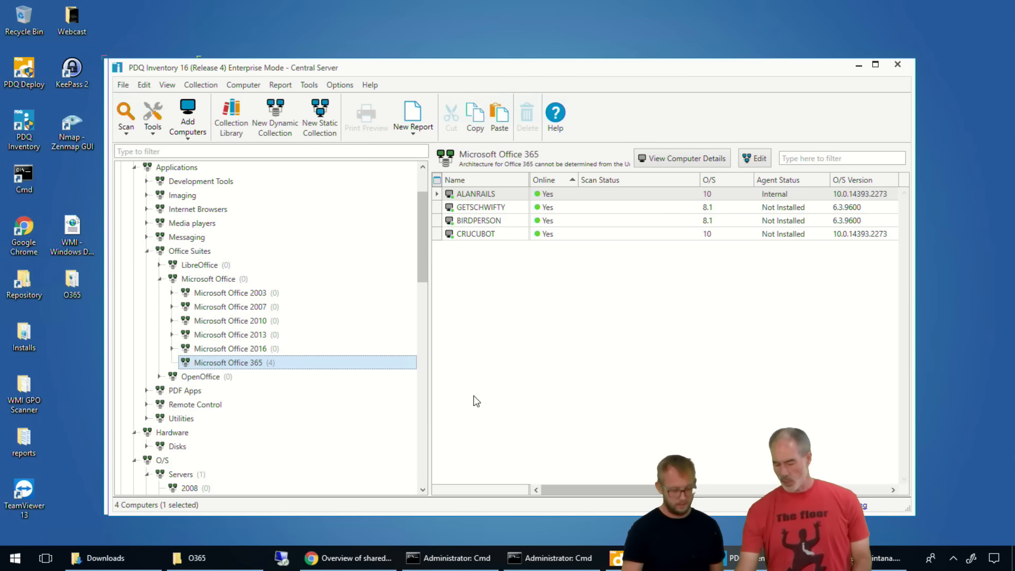
click(348, 558)
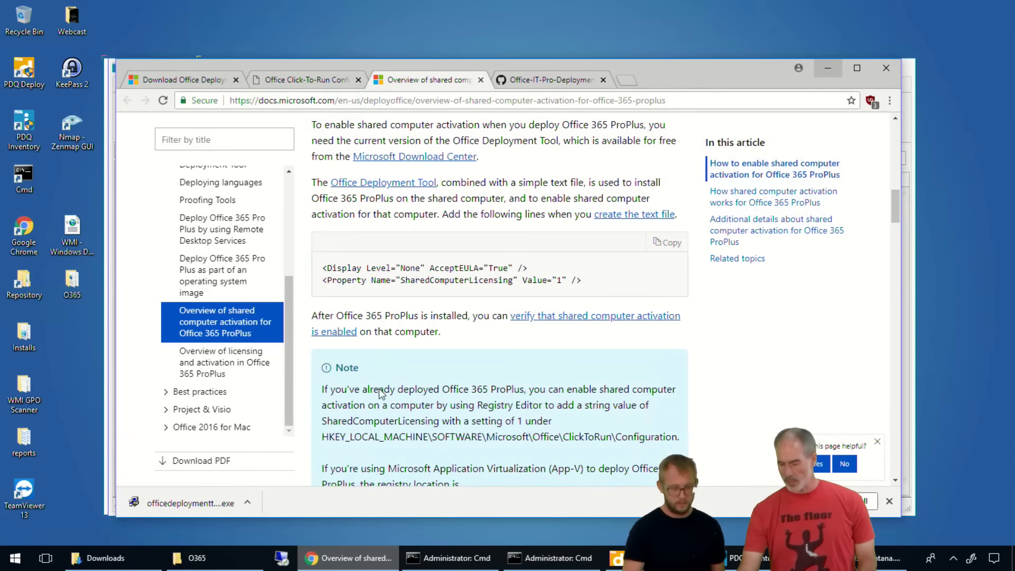
click(514, 86)
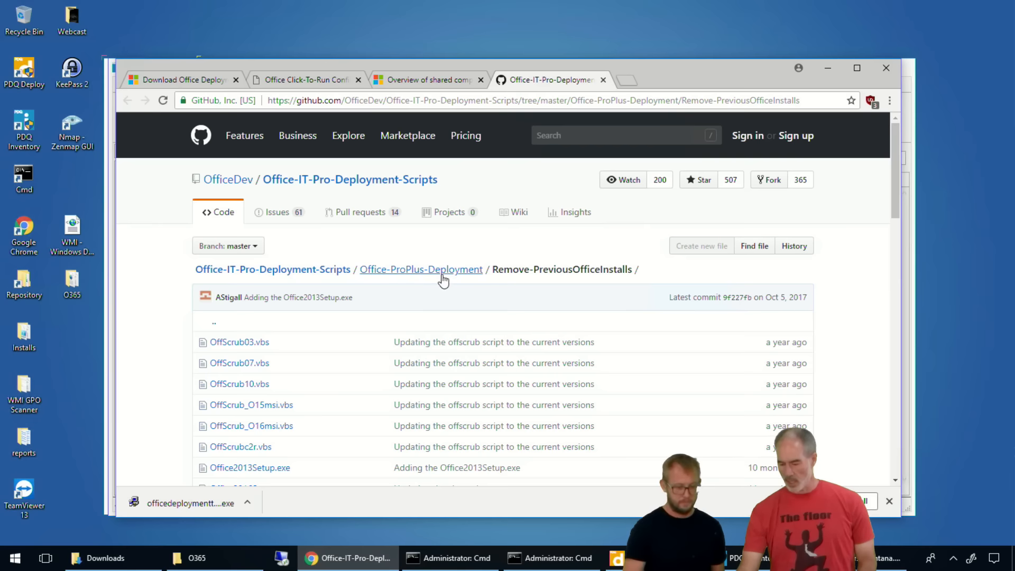
scroll(455, 277, down, 2)
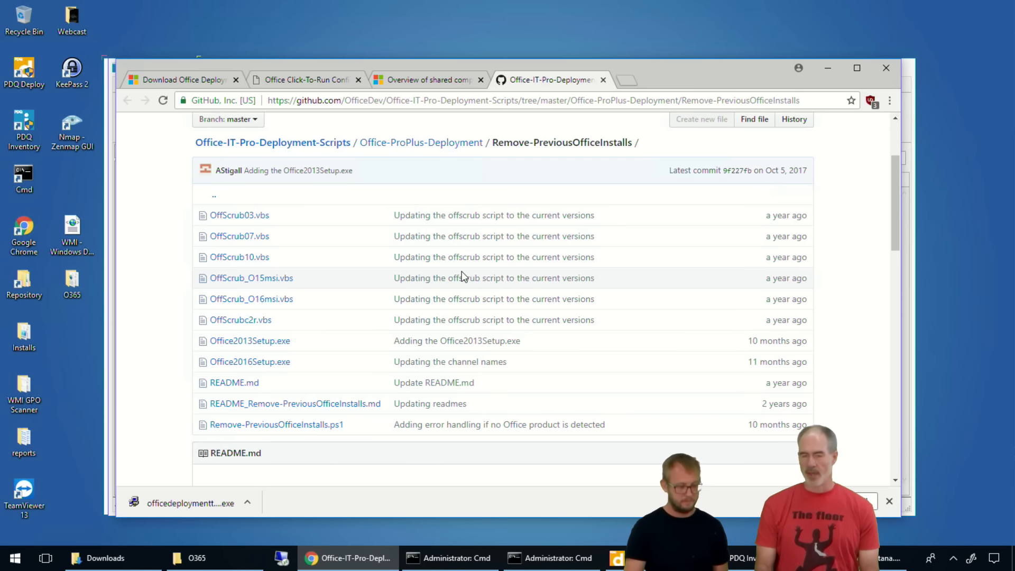
scroll(487, 311, down, 6)
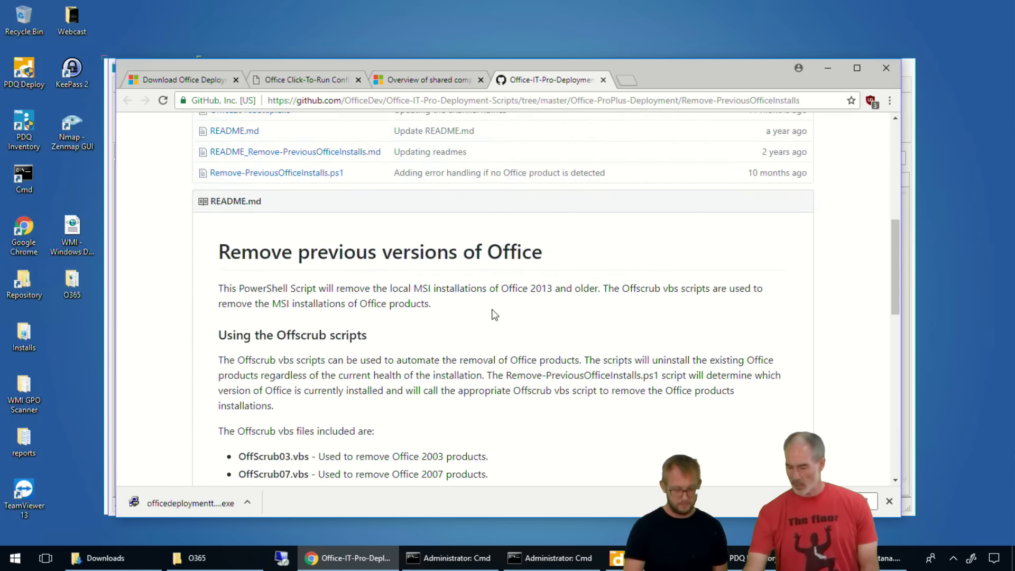
scroll(487, 311, down, 5)
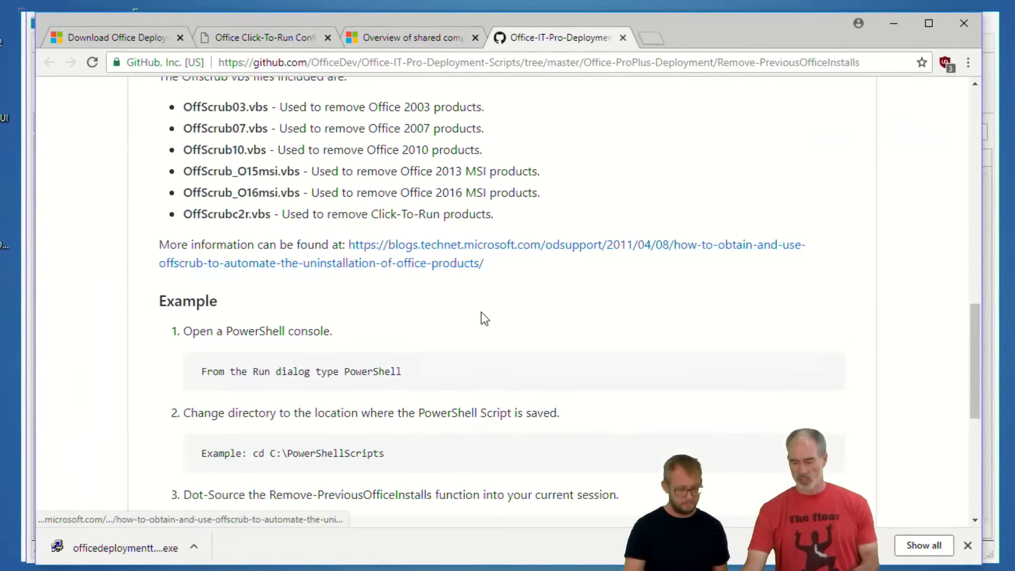
scroll(478, 318, down, 6)
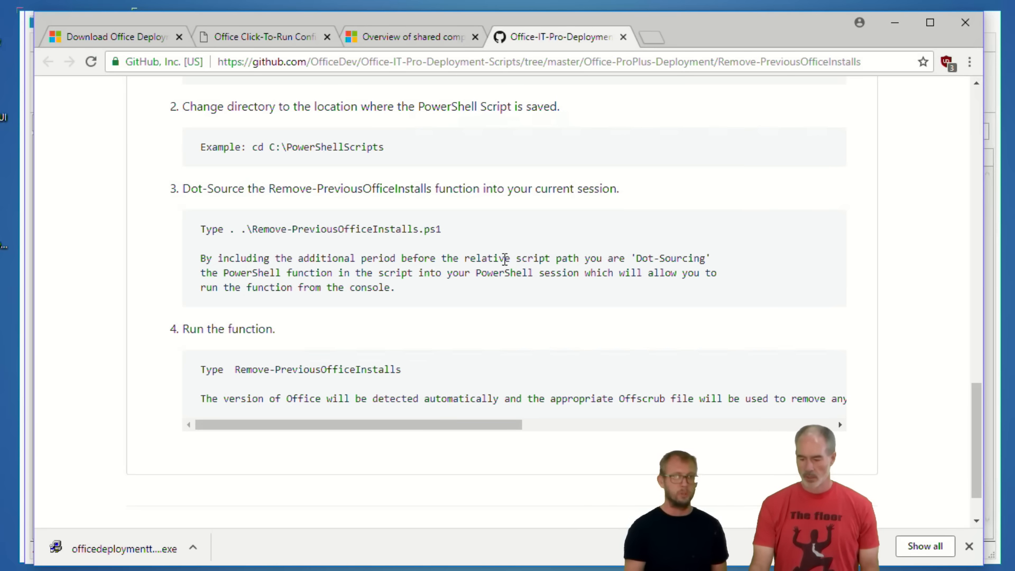
click(891, 25)
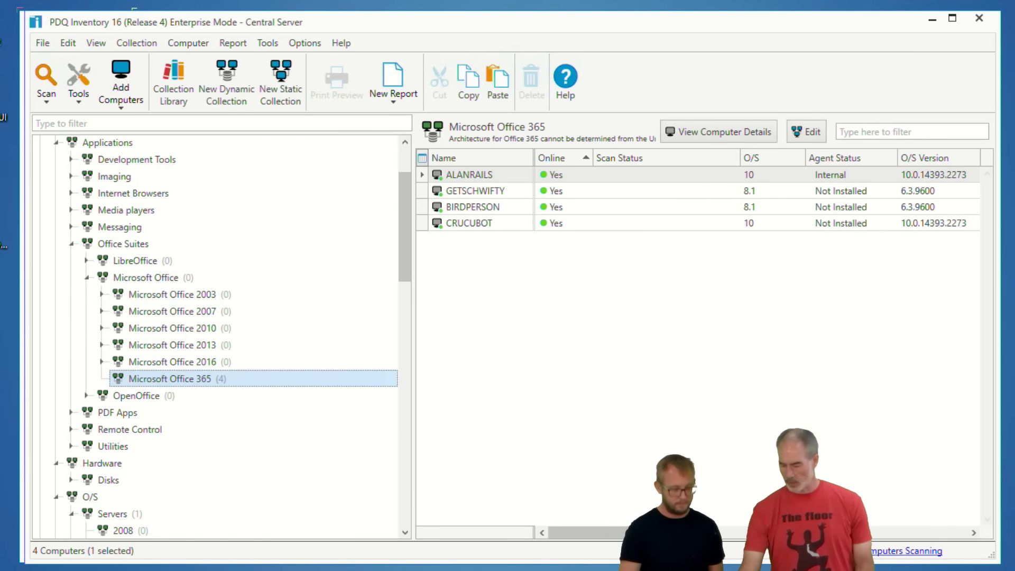
In PDQ Deploy, filter the Package Library's Uninstalls category for 365 and show the details of the Uninstall Microsoft Office 365 package.
key(alt+Tab)
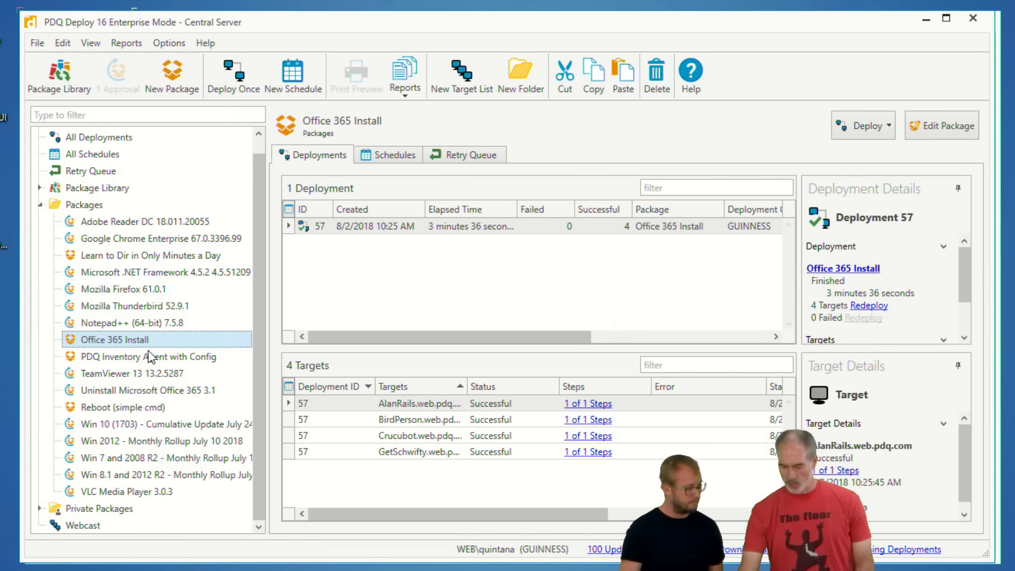
click(86, 189)
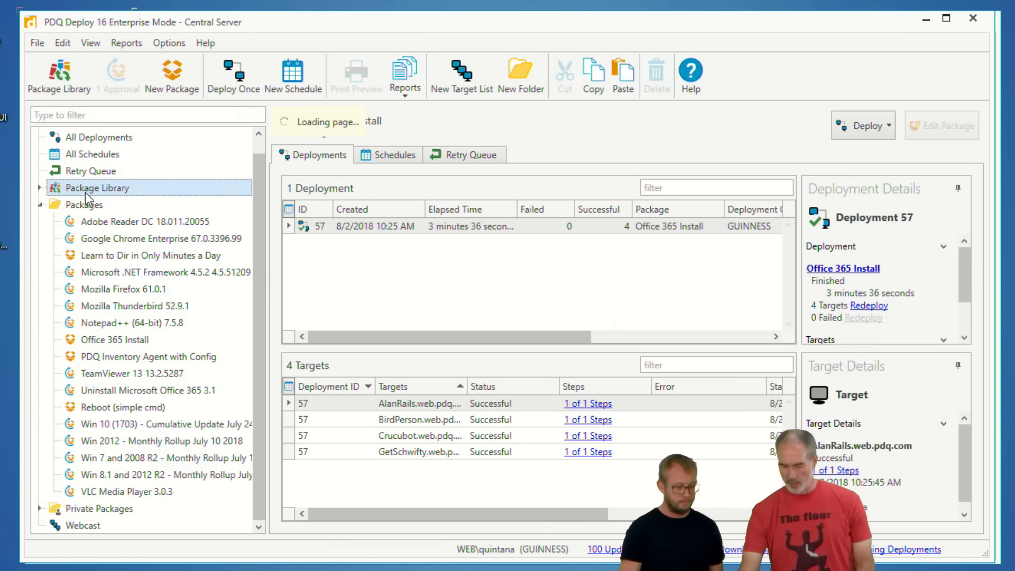
click(41, 188)
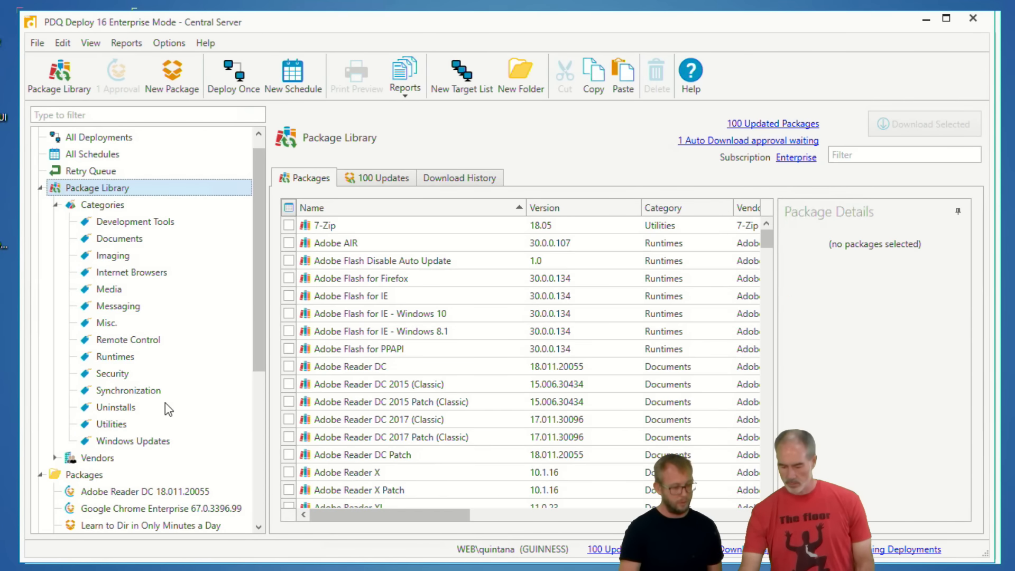
click(124, 408)
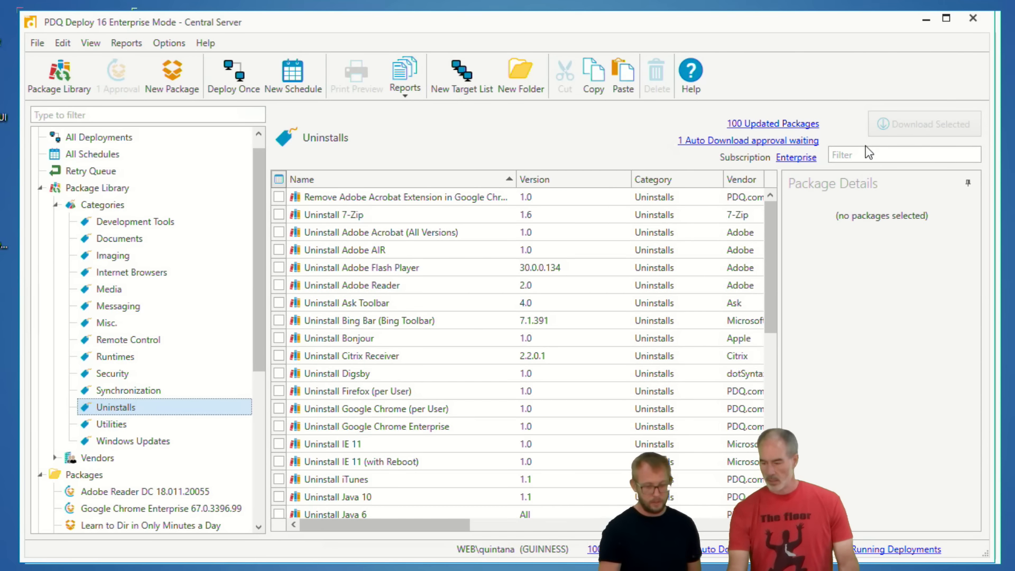
click(843, 154)
text(365)
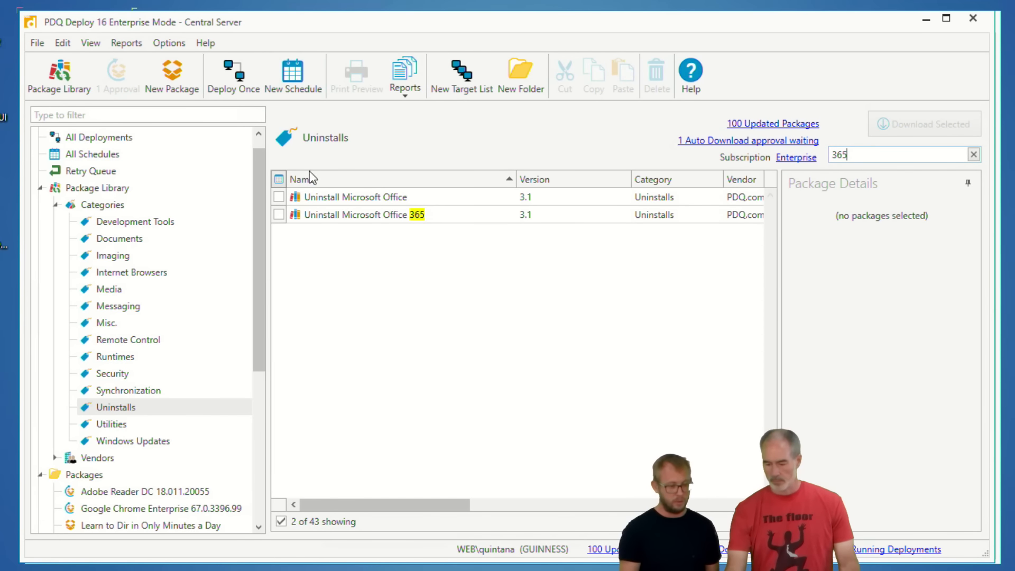
click(327, 217)
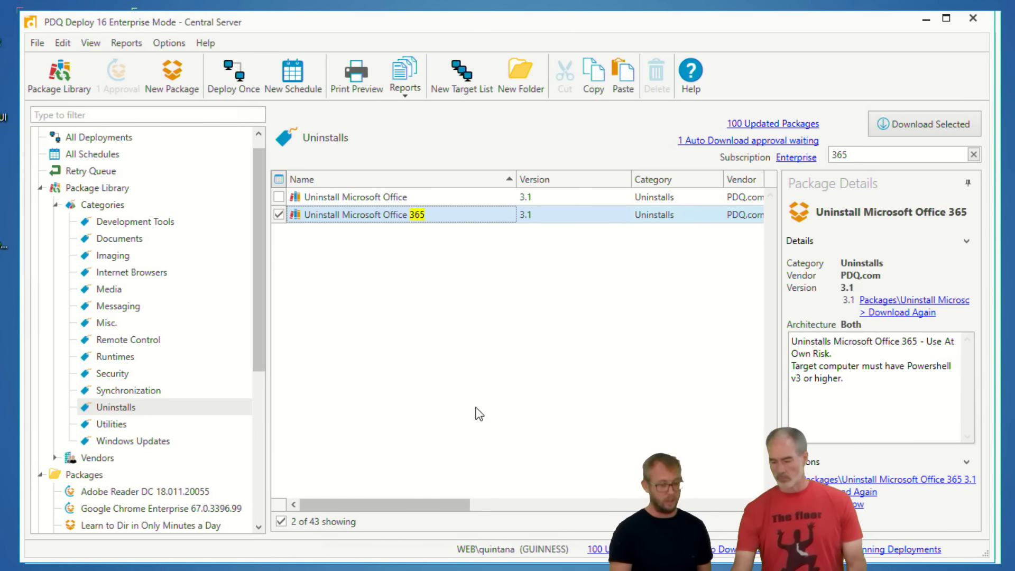